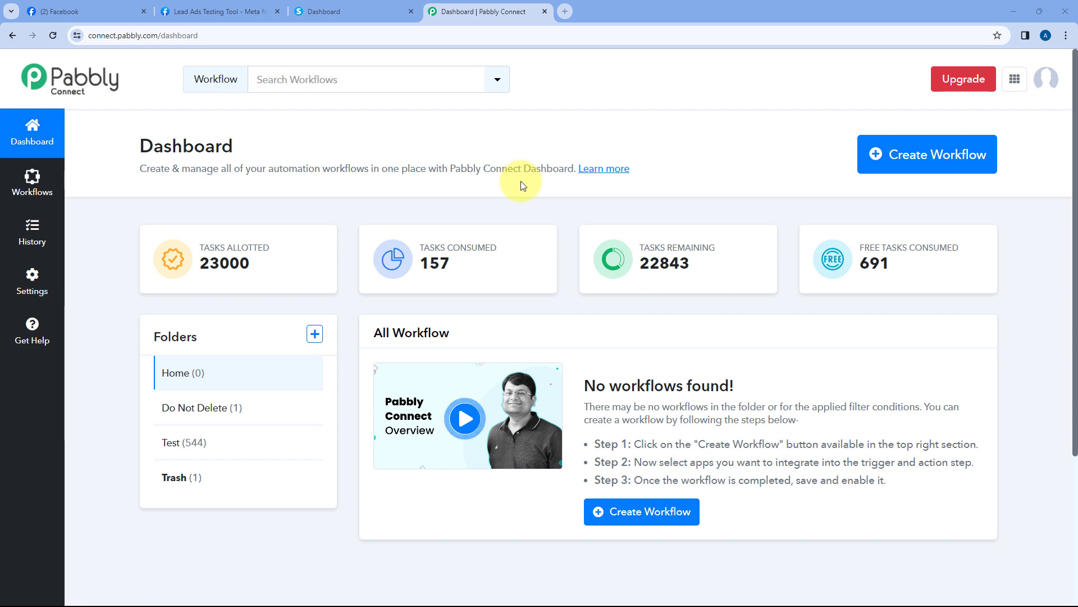
Create a workflow named 'Facebook Lead Ads to Systeme.io' in the Home folder
left_click(927, 150)
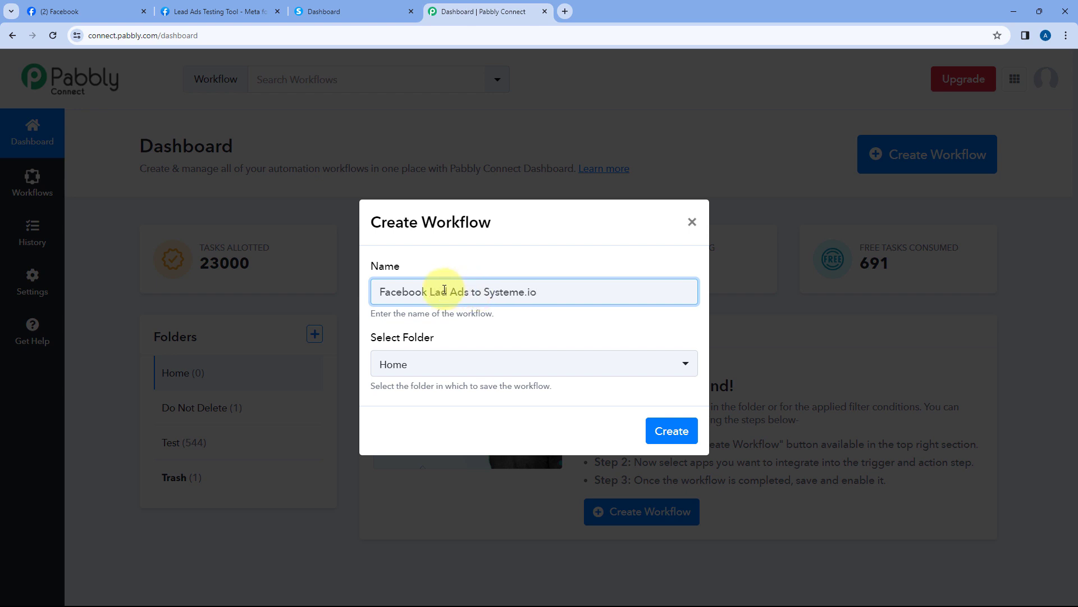
left_click(463, 368)
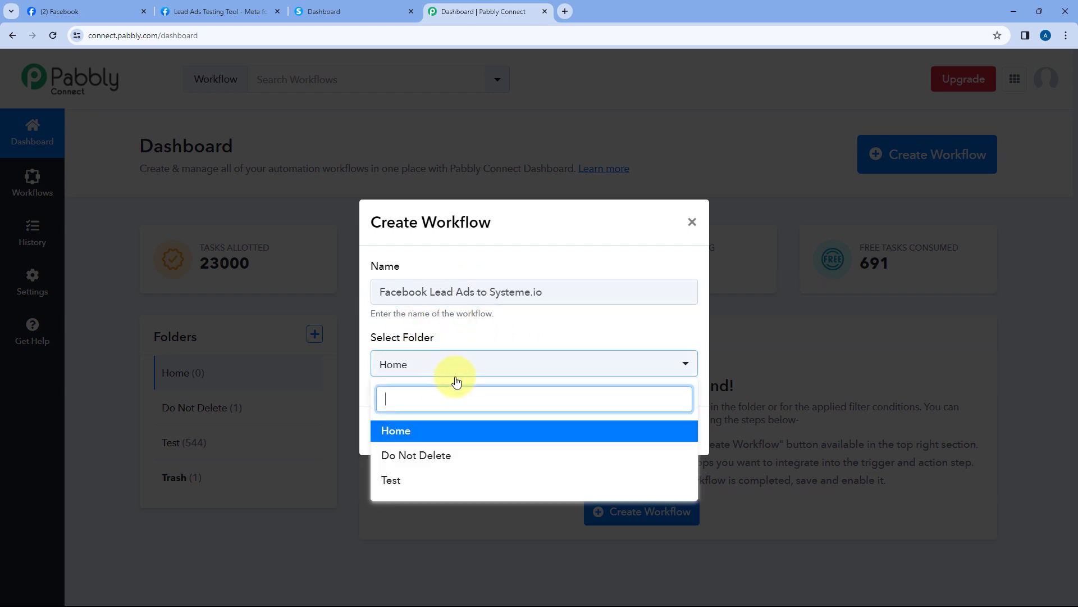
left_click(423, 438)
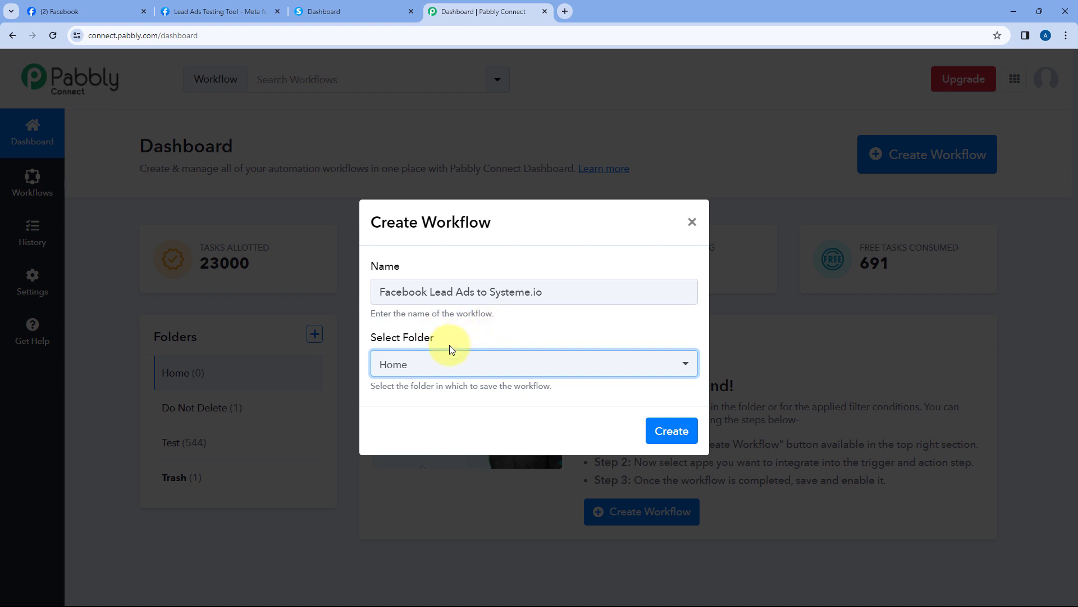
left_click(676, 429)
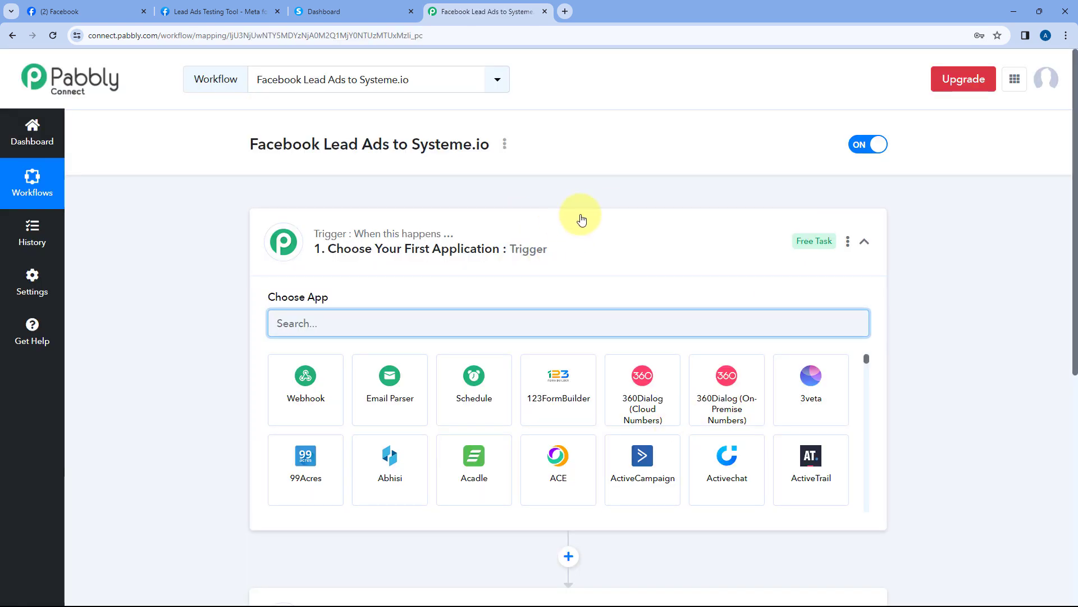
left_click(581, 220)
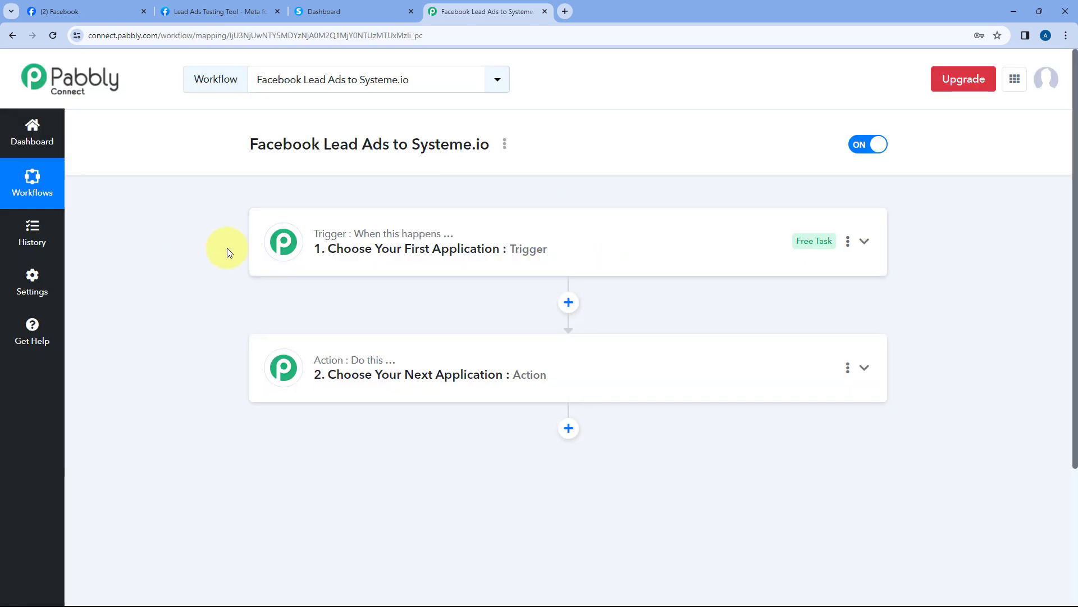
scroll(228, 251, "down", 1)
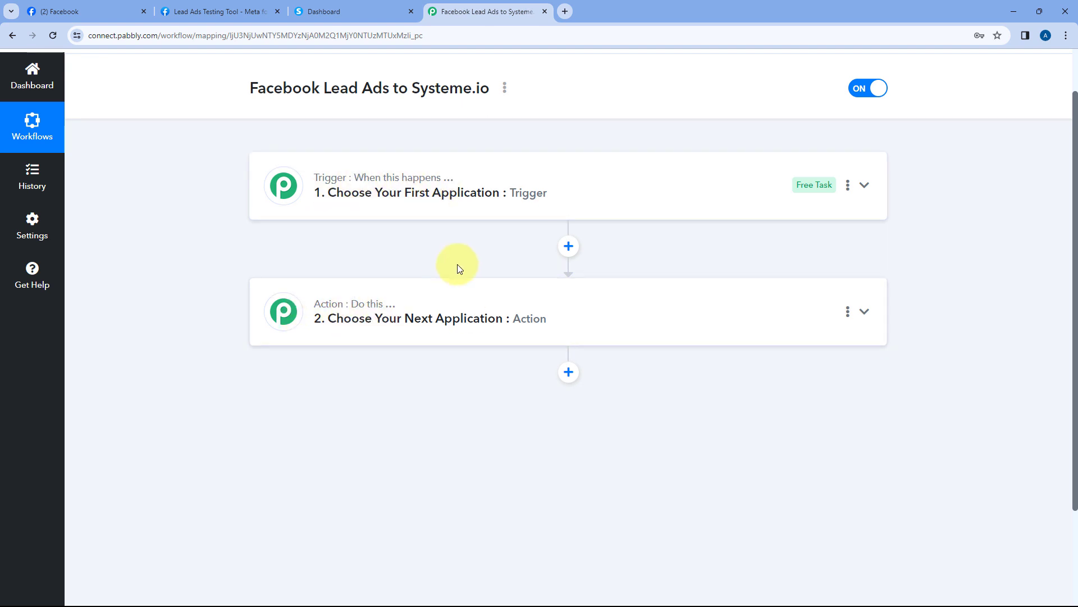
left_click(517, 184)
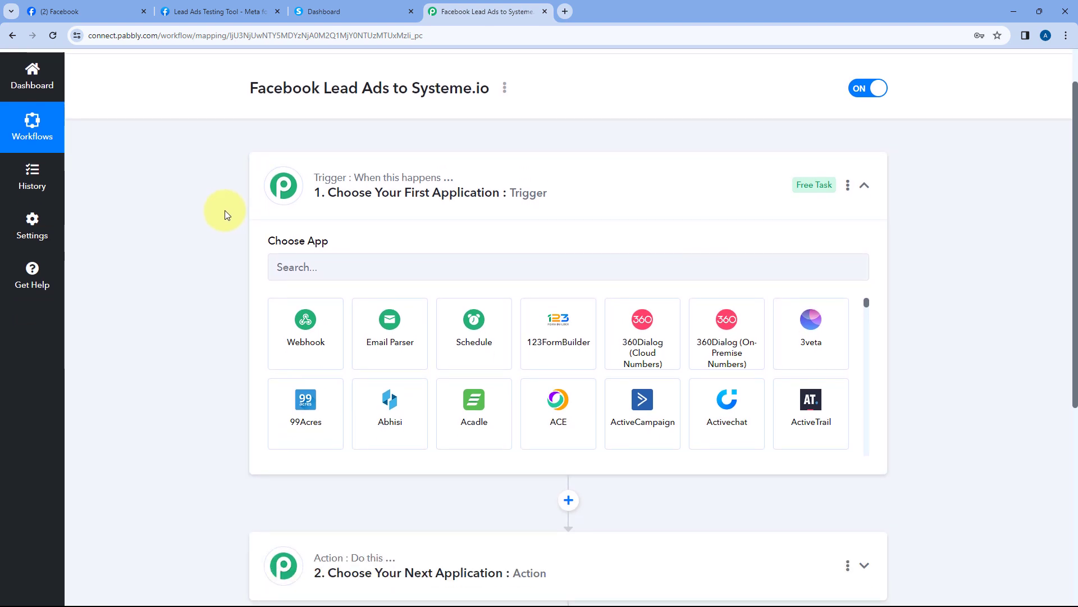
Glance over the Facebook, Lead Ads Testing Tool and Systeme.io tabs, ending back on the workflow
left_click(107, 11)
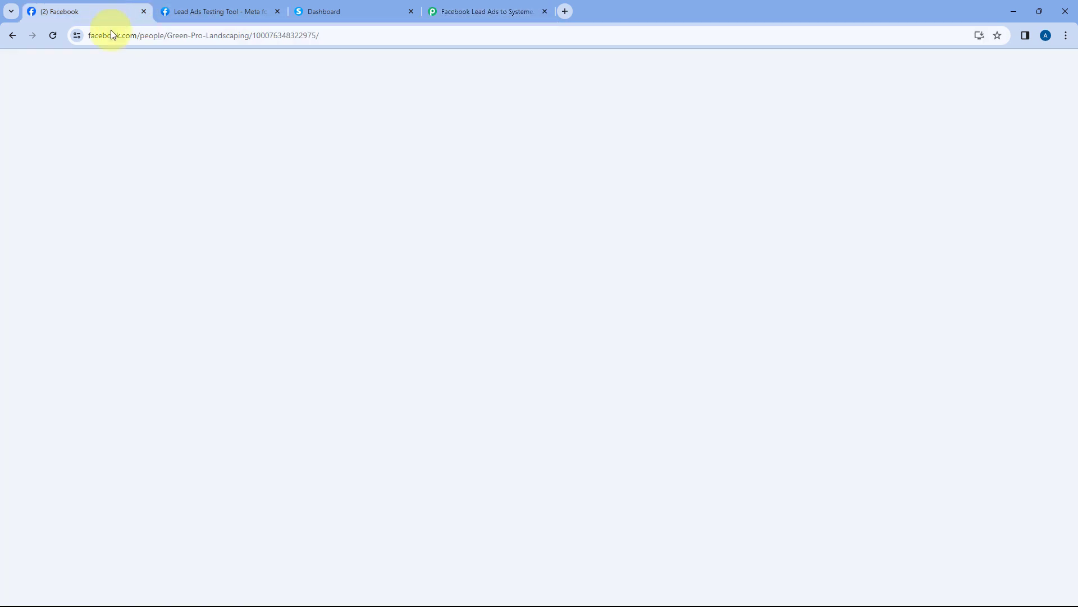
left_click(469, 12)
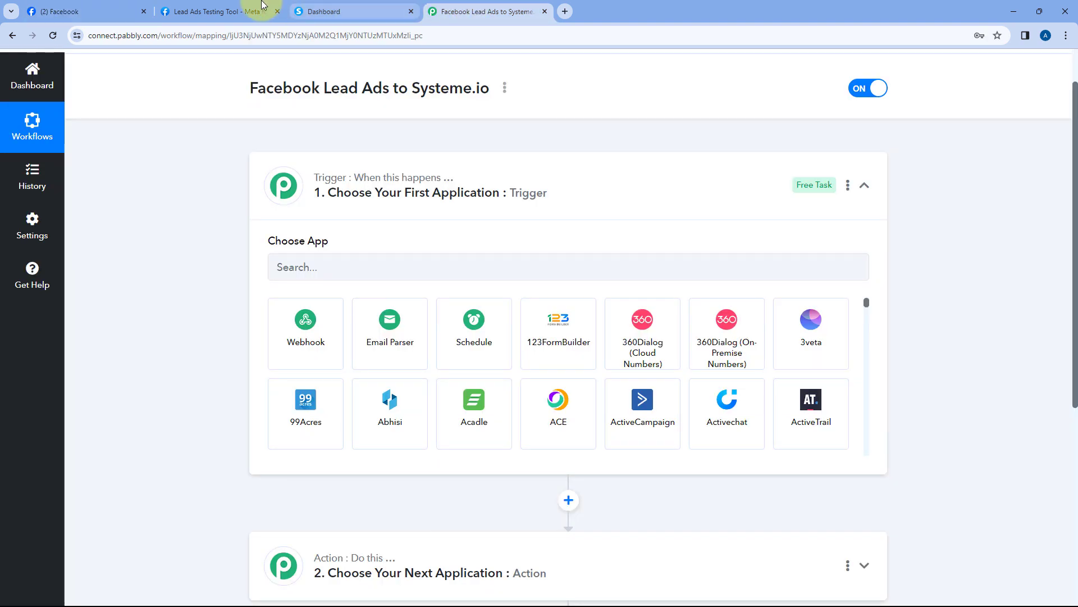
left_click(241, 12)
left_click(349, 12)
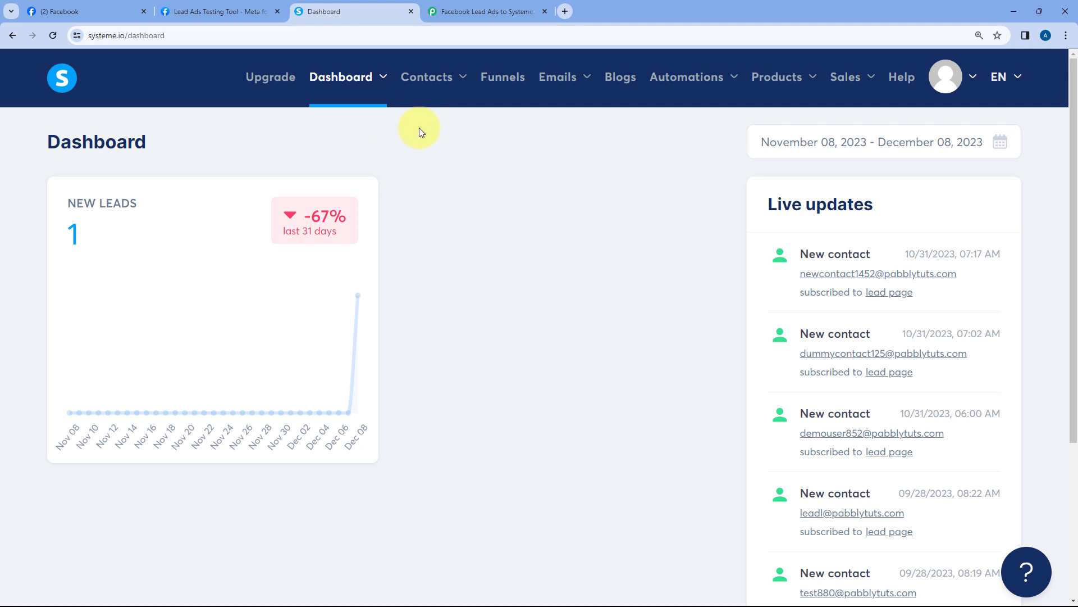
left_click(486, 11)
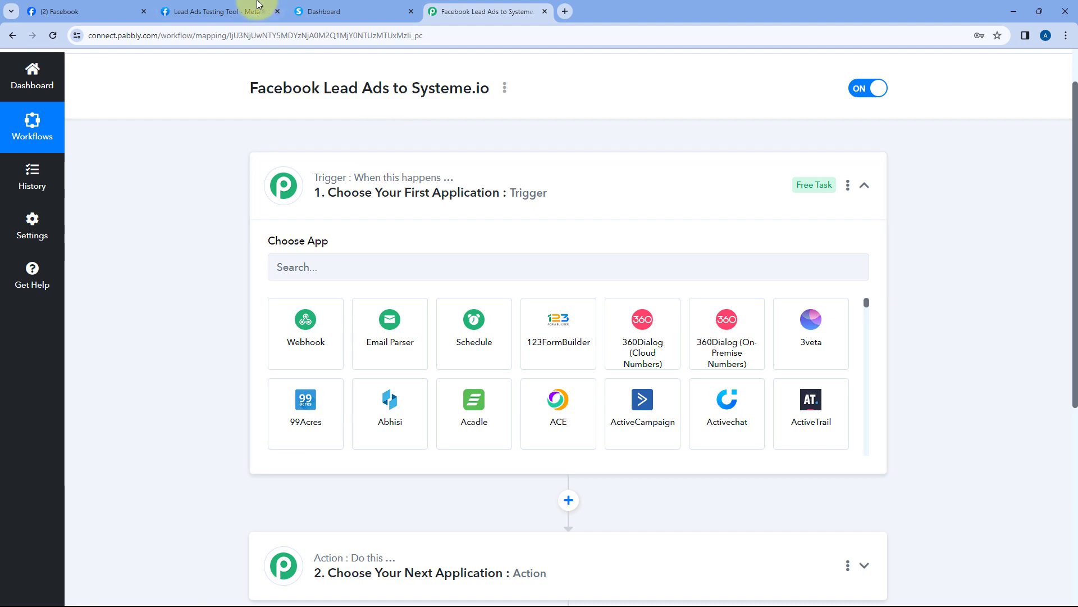
left_click(125, 11)
left_click(444, 13)
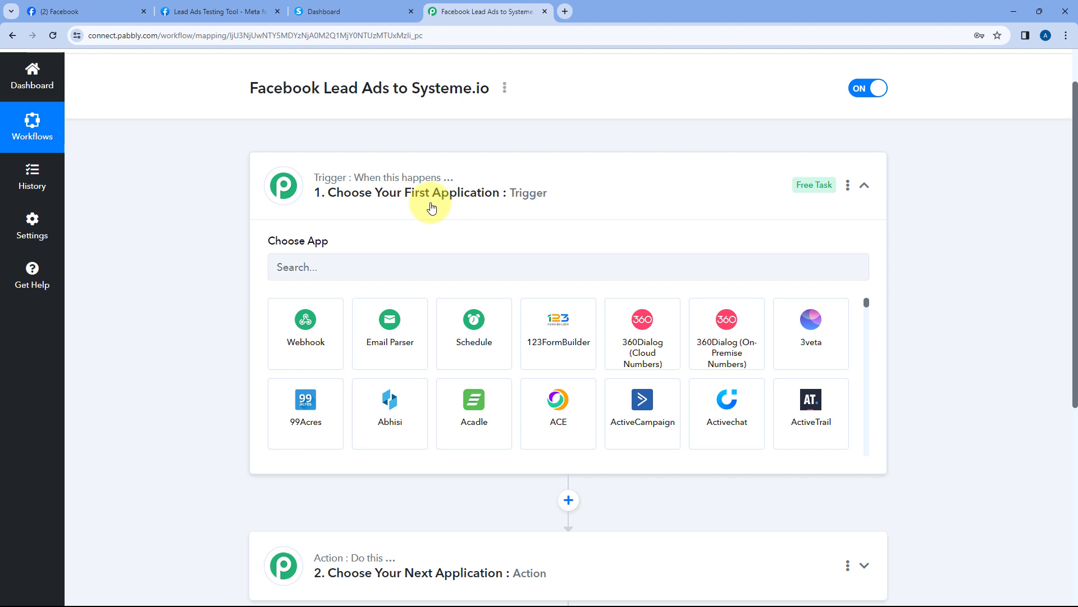
Search 'Face' and pick Facebook Lead Ads as the trigger app
scroll(337, 186, "down", 2)
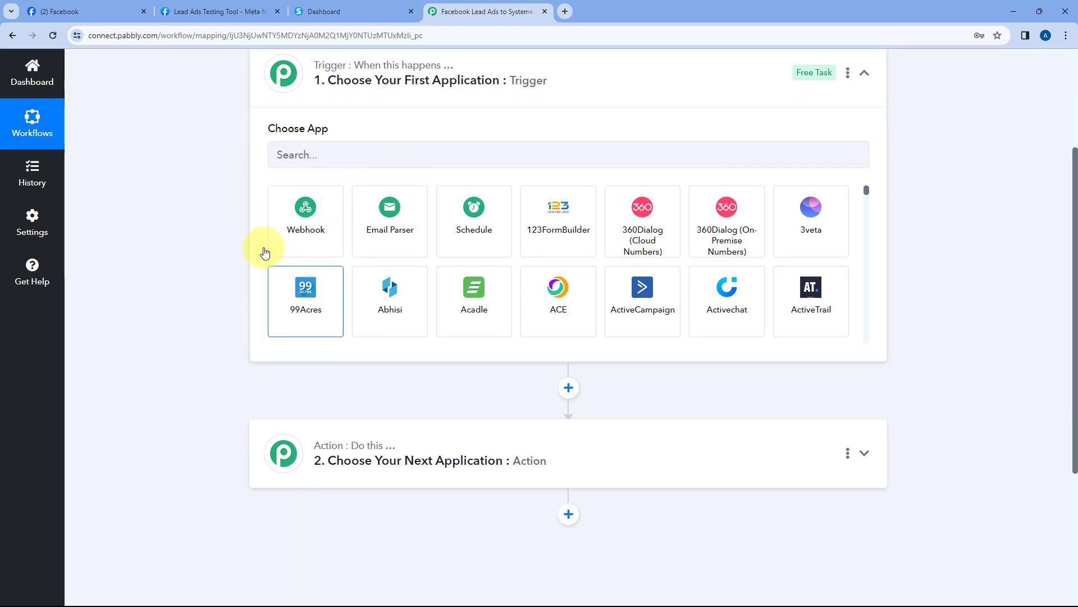
scroll(224, 270, "down", 1)
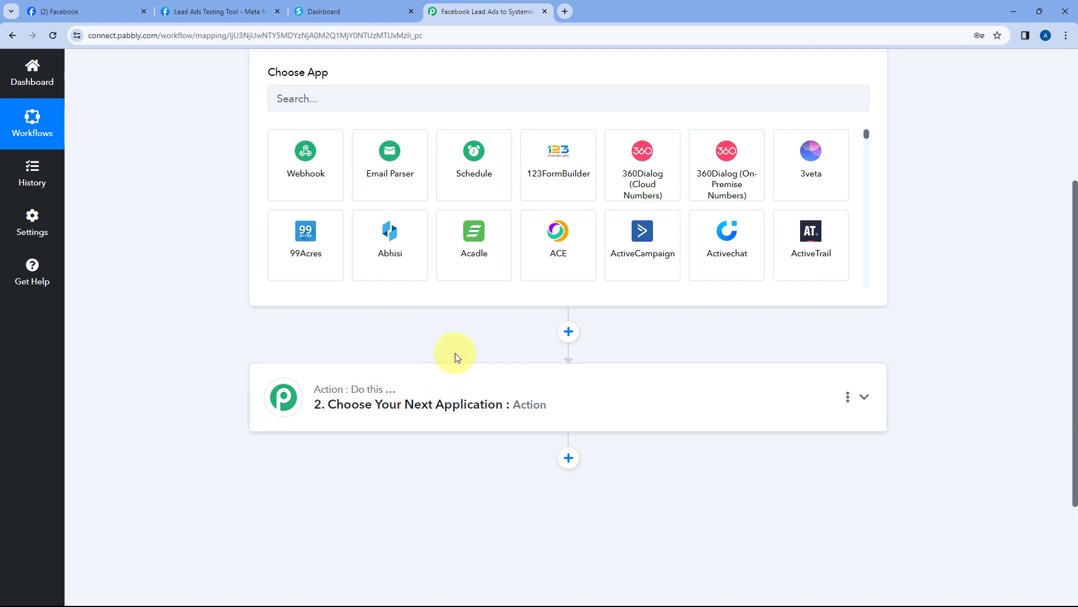
scroll(458, 357, "up", 2)
left_click(342, 210)
type("Face")
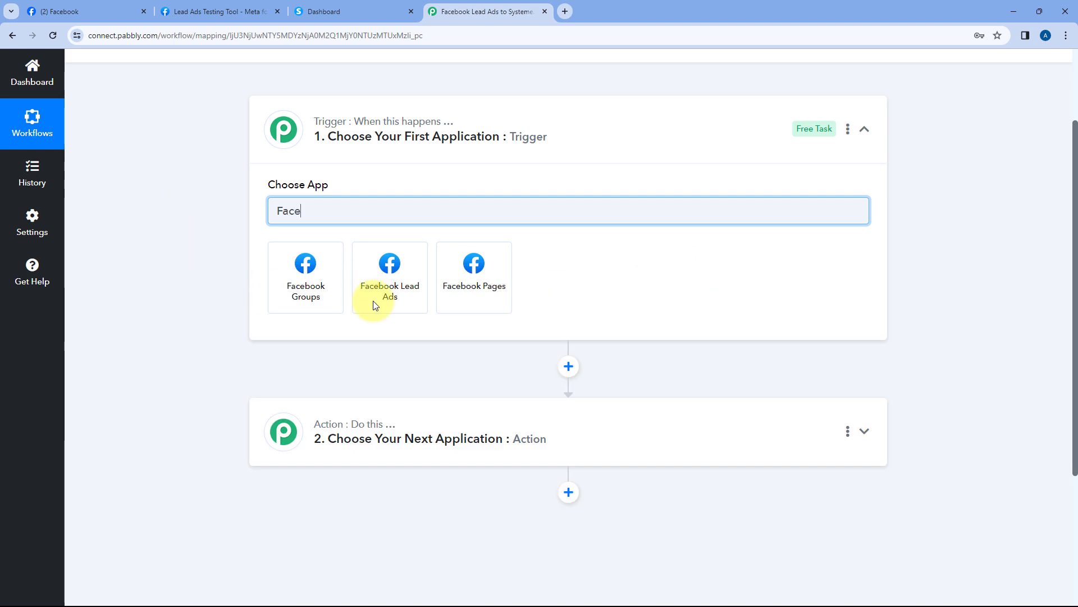
left_click(396, 269)
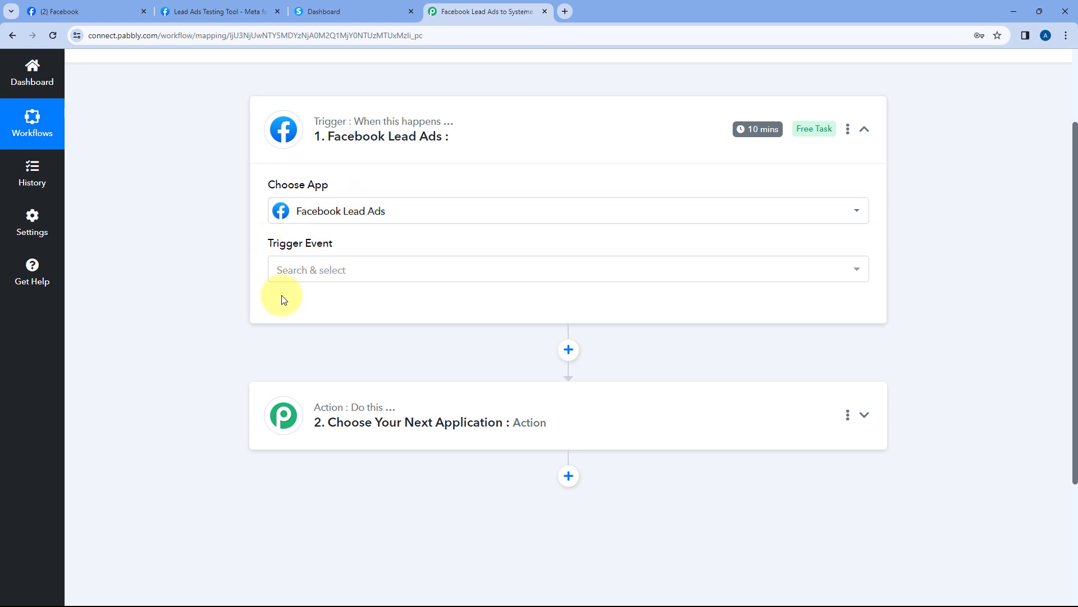
Choose the New Lead (Instant) trigger event and begin connecting the account
left_click(380, 269)
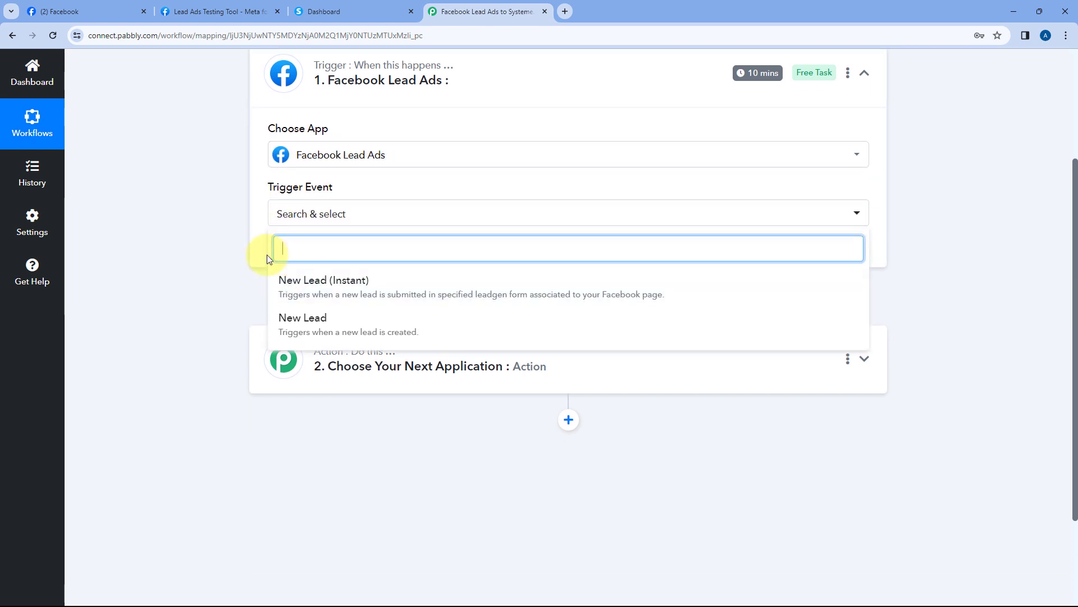
left_click(405, 282)
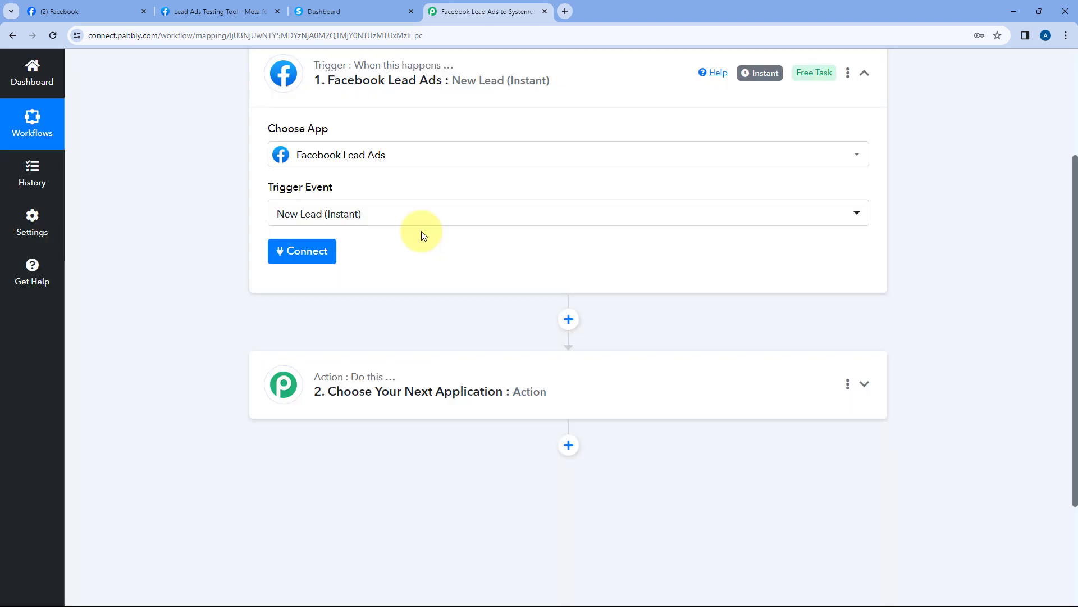
scroll(414, 233, "up", 1)
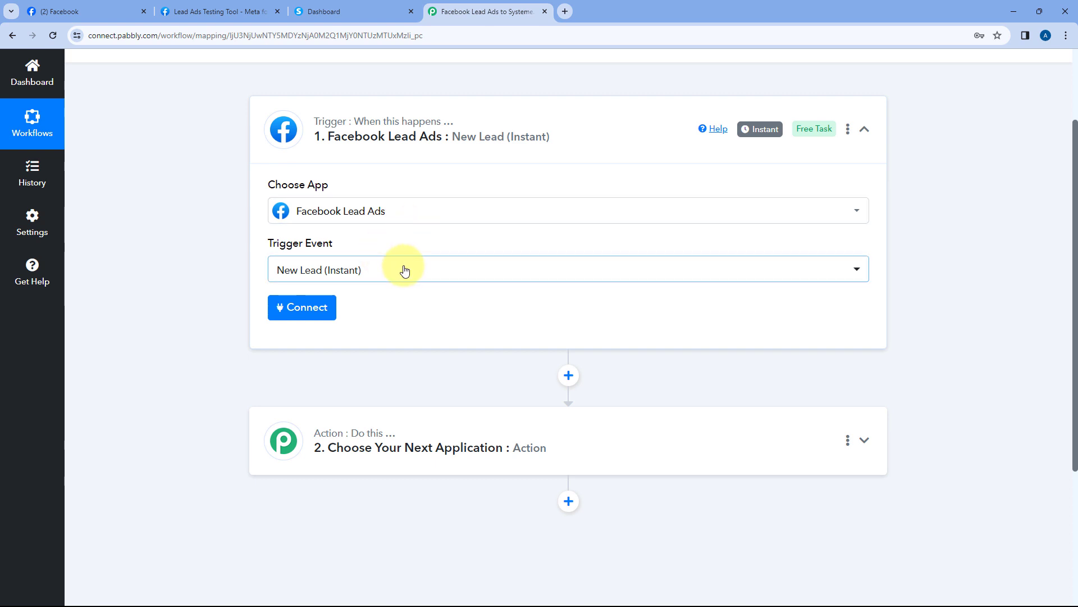
left_click(306, 312)
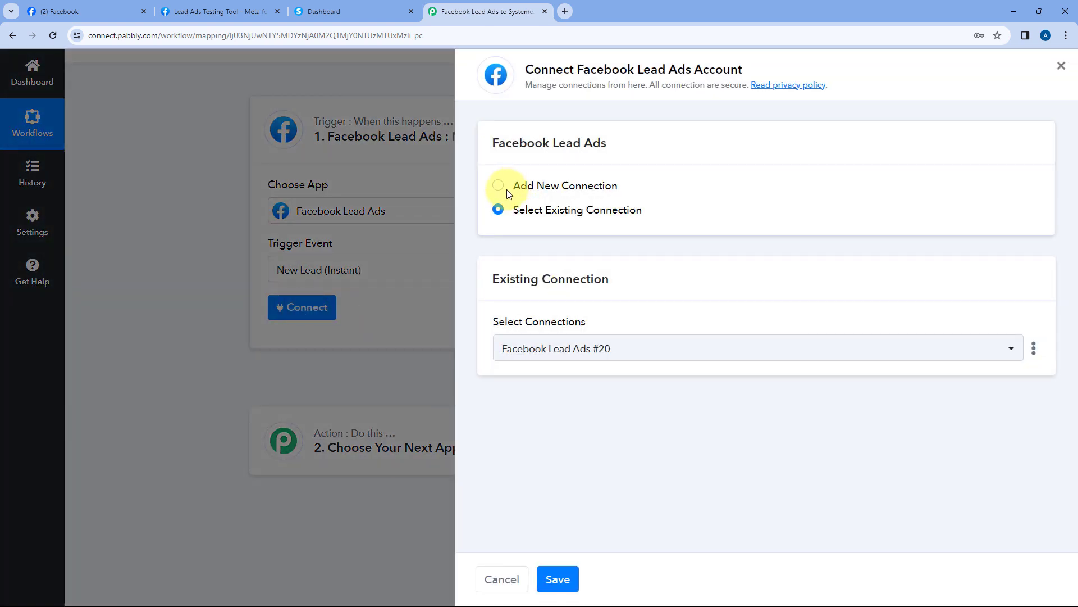
Add a new Facebook Lead Ads connection and authenticate it in the sign-in popup
left_click(499, 186)
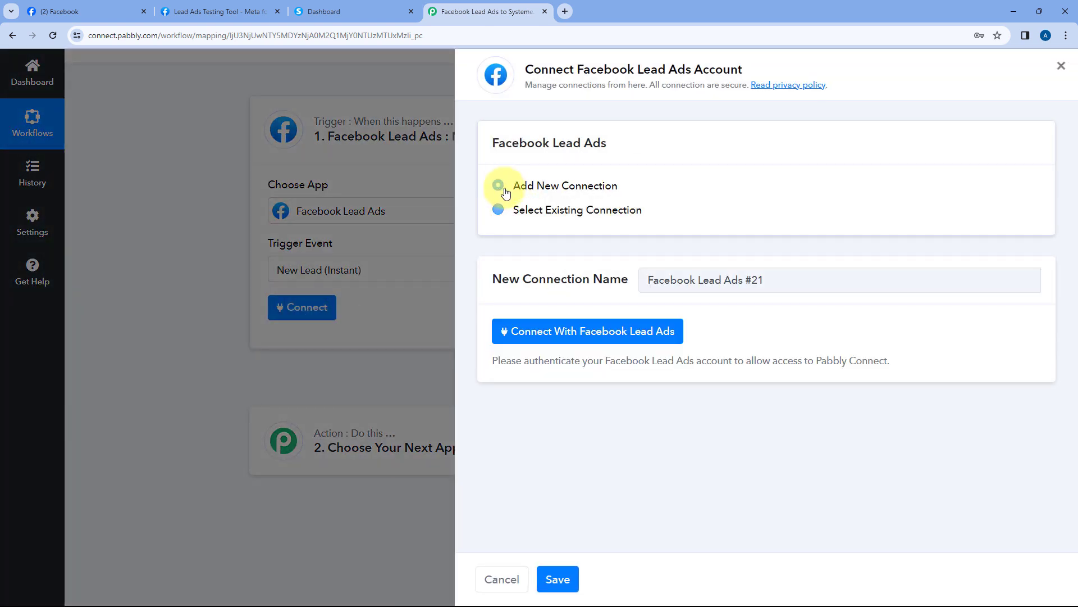
left_click(579, 335)
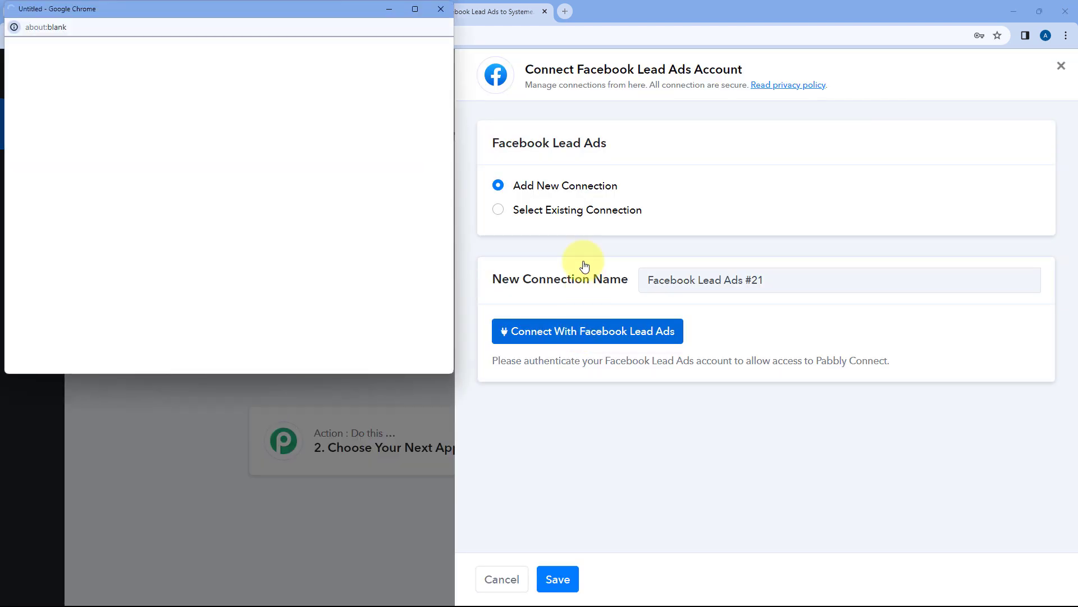
left_click_drag(288, 15, 278, 40)
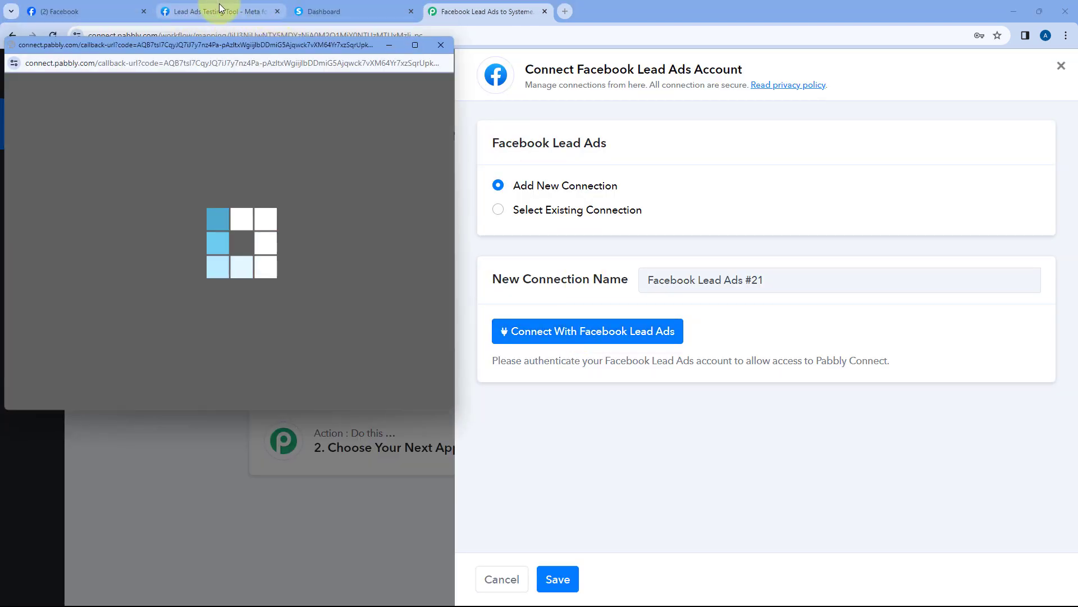
Check the testing tool, review the trigger fields, then view the Green Pro Landscaping page
left_click(228, 11)
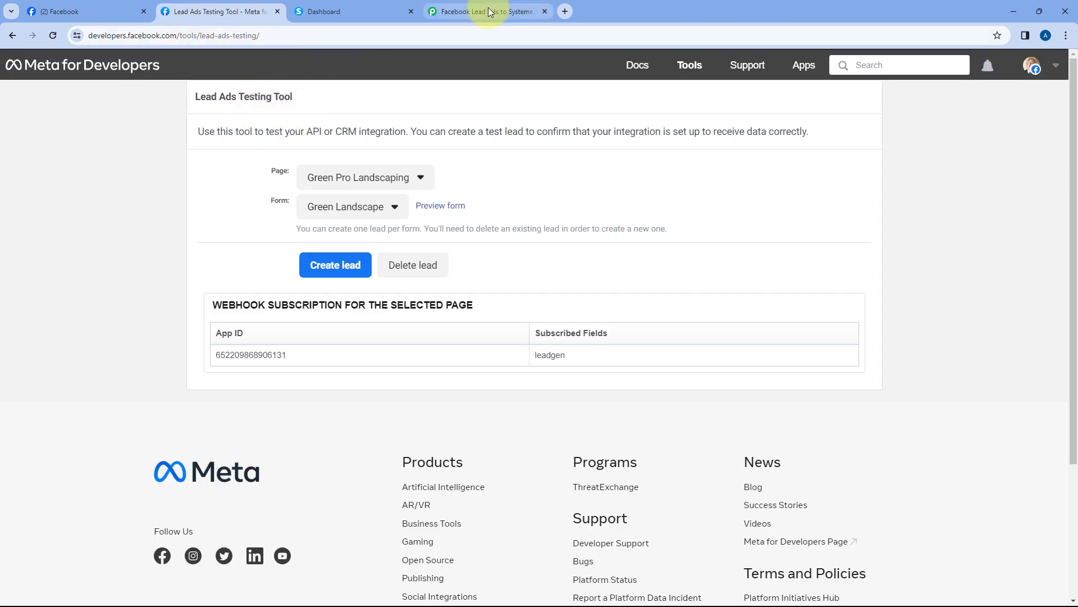
left_click(487, 10)
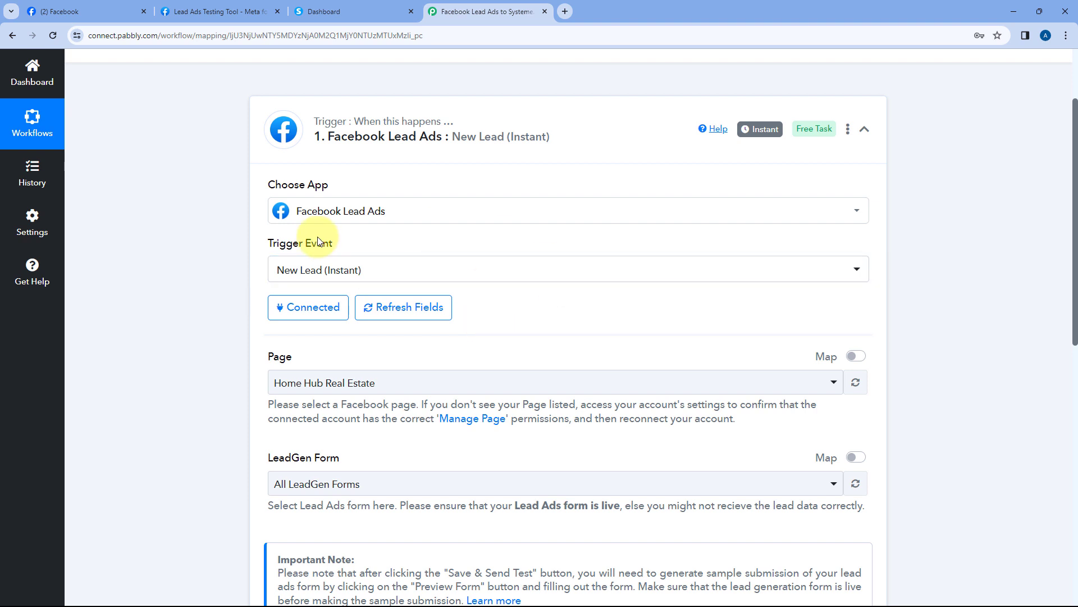
scroll(575, 286, "down", 3)
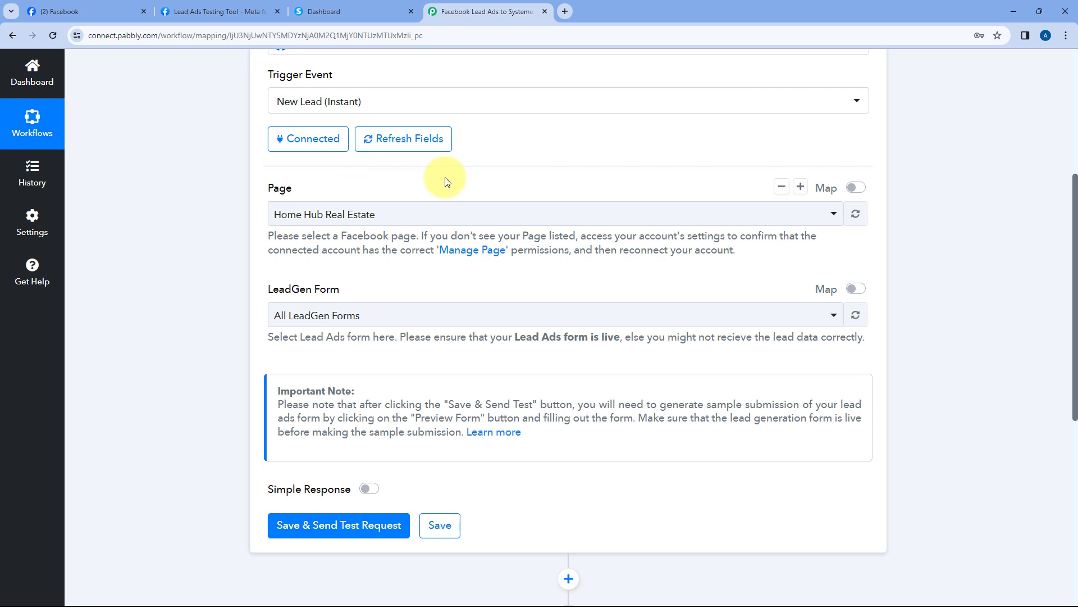
left_click(79, 11)
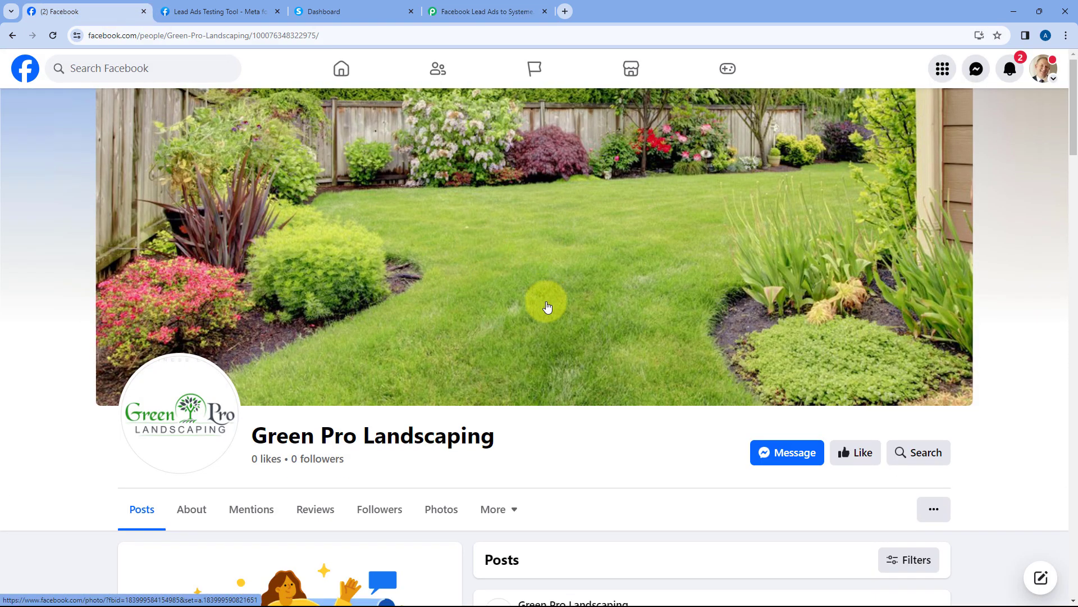
Set the trigger's Facebook page to Green Pro Landscaping using a 'Gr' search
scroll(548, 306, "down", 4)
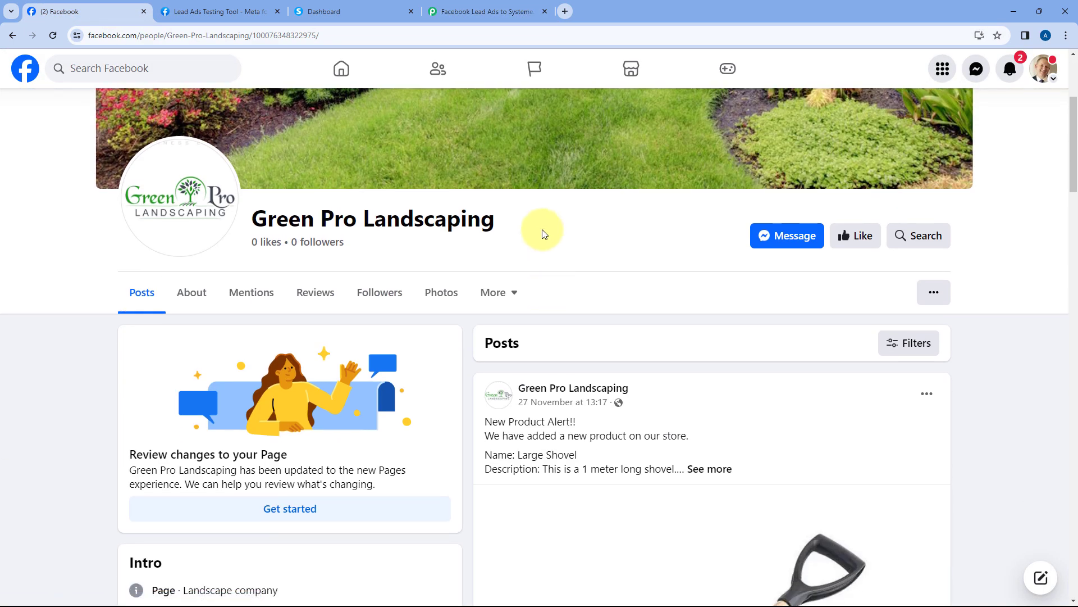
left_click(486, 11)
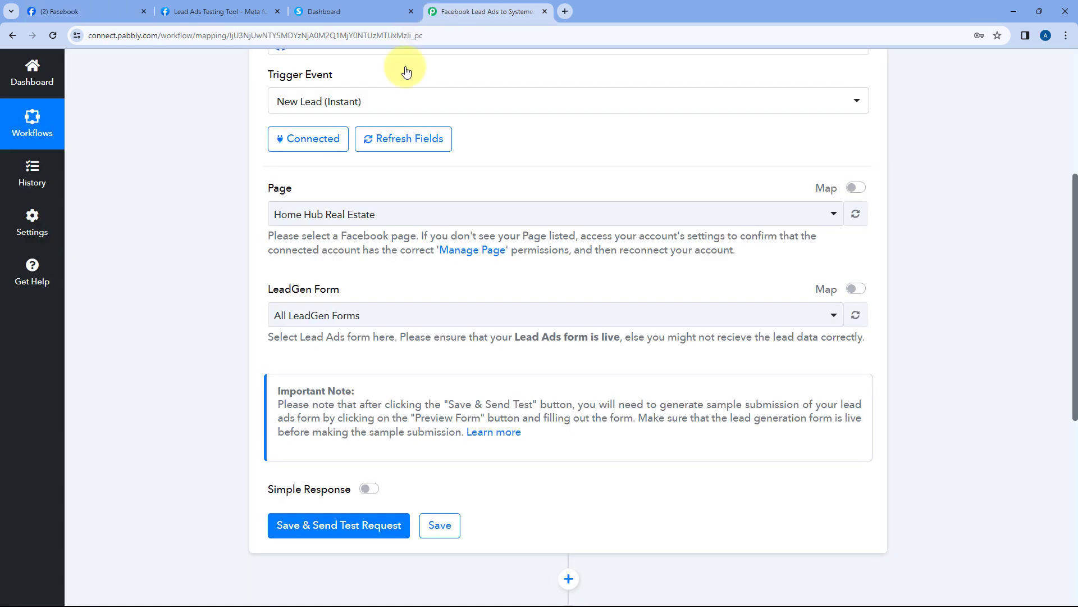
left_click(398, 213)
scroll(379, 315, "down", 2)
scroll(380, 319, "down", 6)
scroll(407, 360, "down", 1)
scroll(408, 360, "up", 9)
scroll(366, 296, "up", 3)
scroll(248, 284, "down", 3)
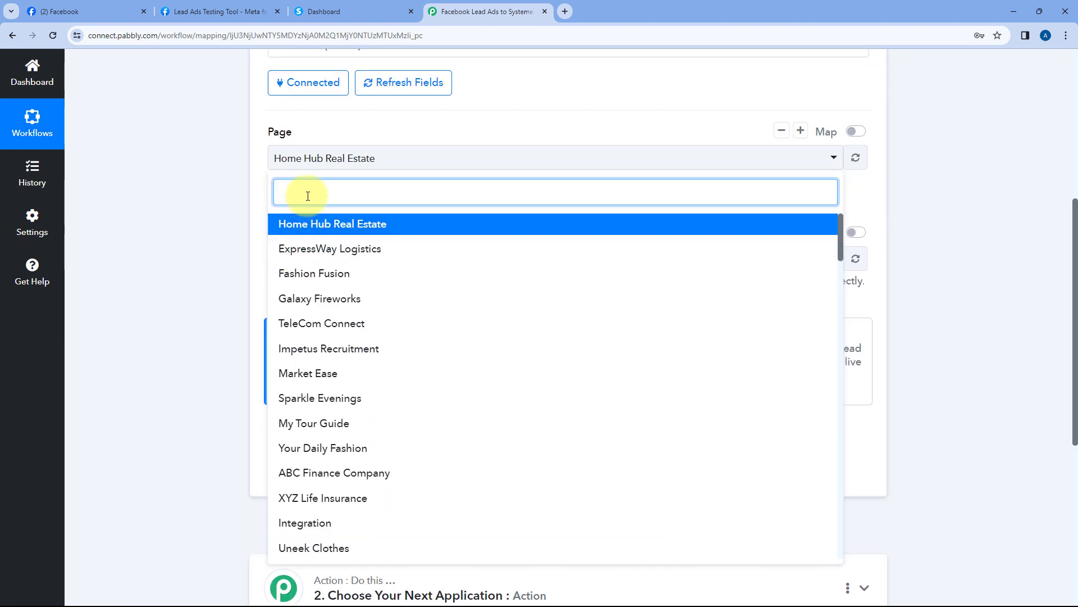
type("Grr")
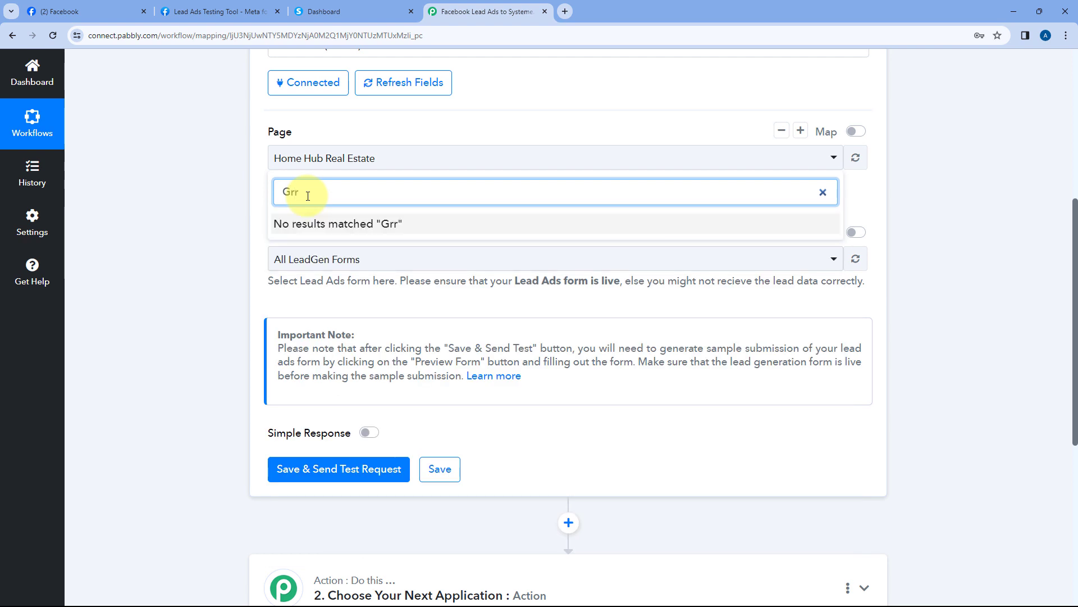
key("BackSpace")
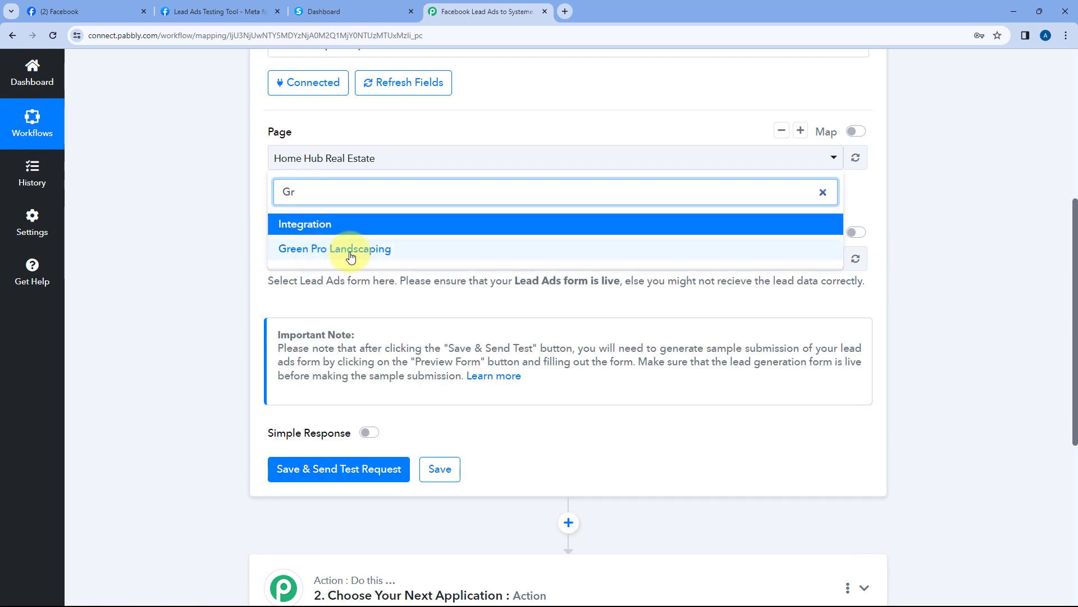
left_click(380, 251)
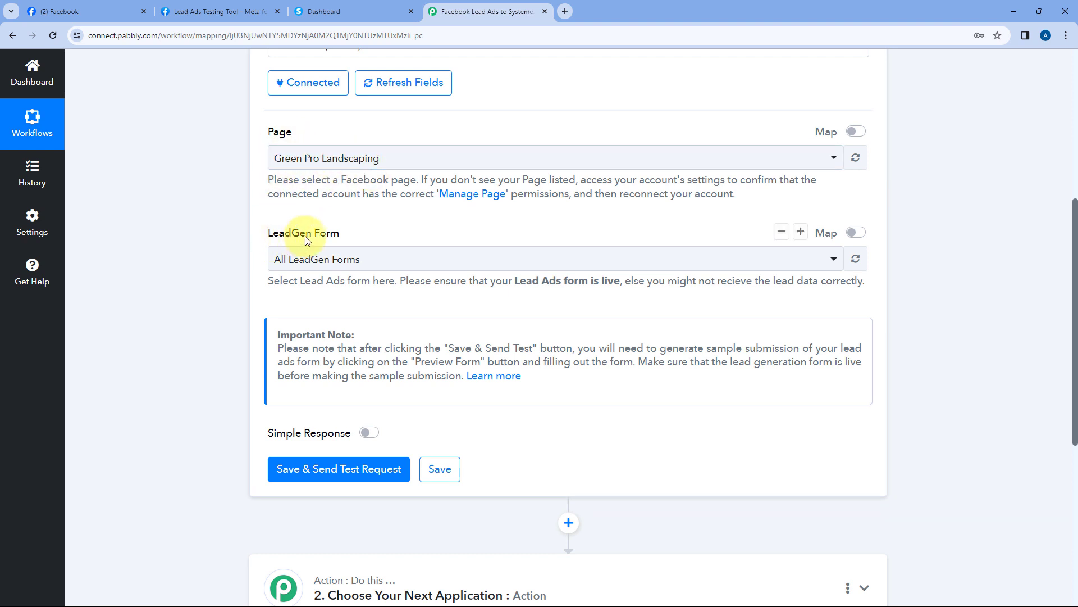
Set LeadGen Form to All LeadGen Forms, then save and send a test request
left_click(378, 261)
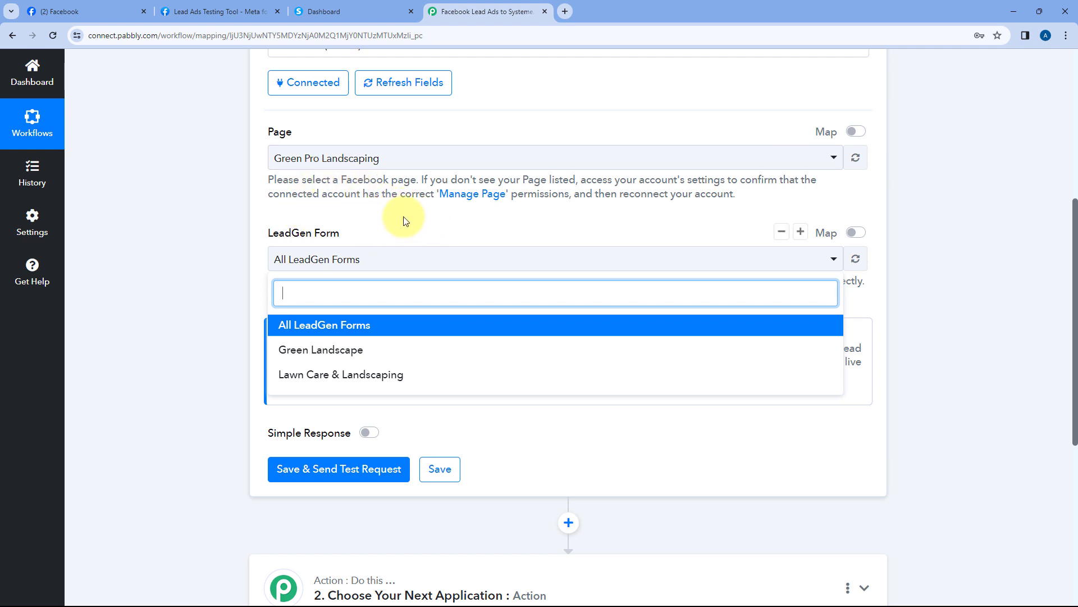
left_click(360, 352)
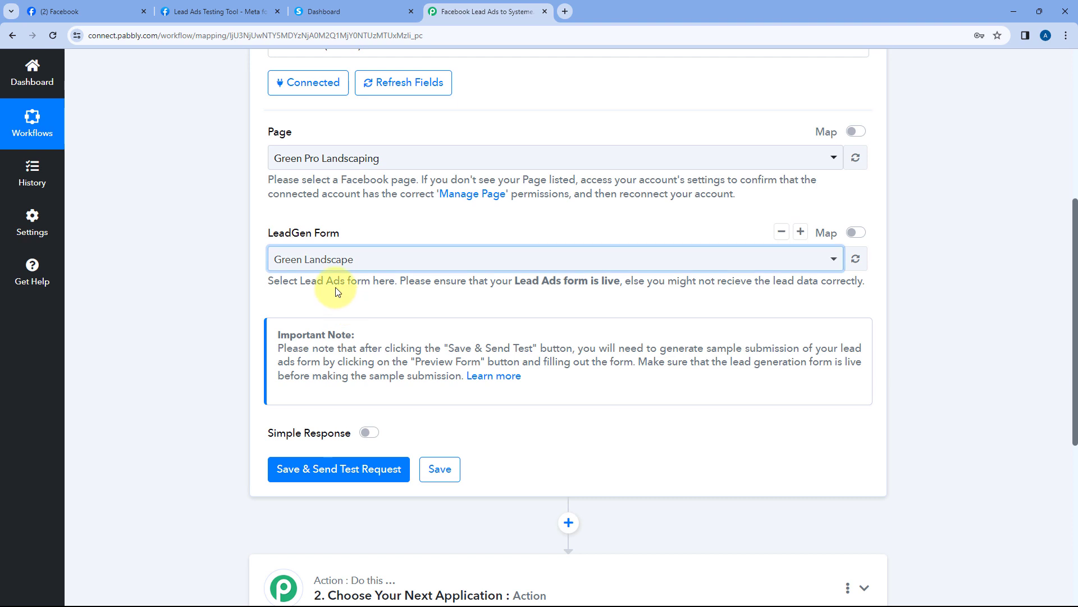
left_click(389, 265)
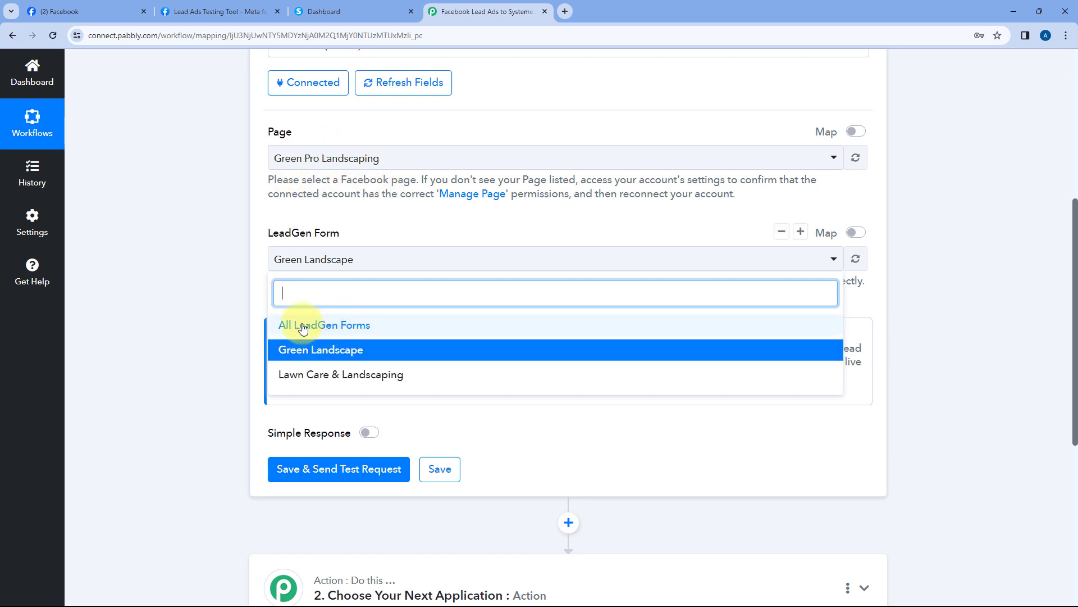
left_click(361, 325)
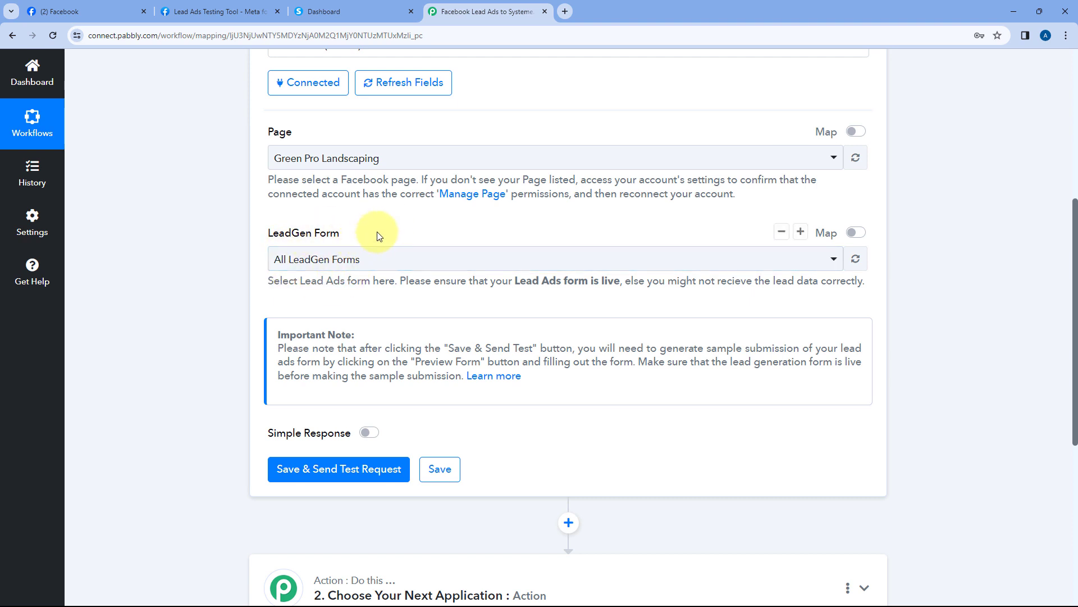
scroll(376, 231, "down", 2)
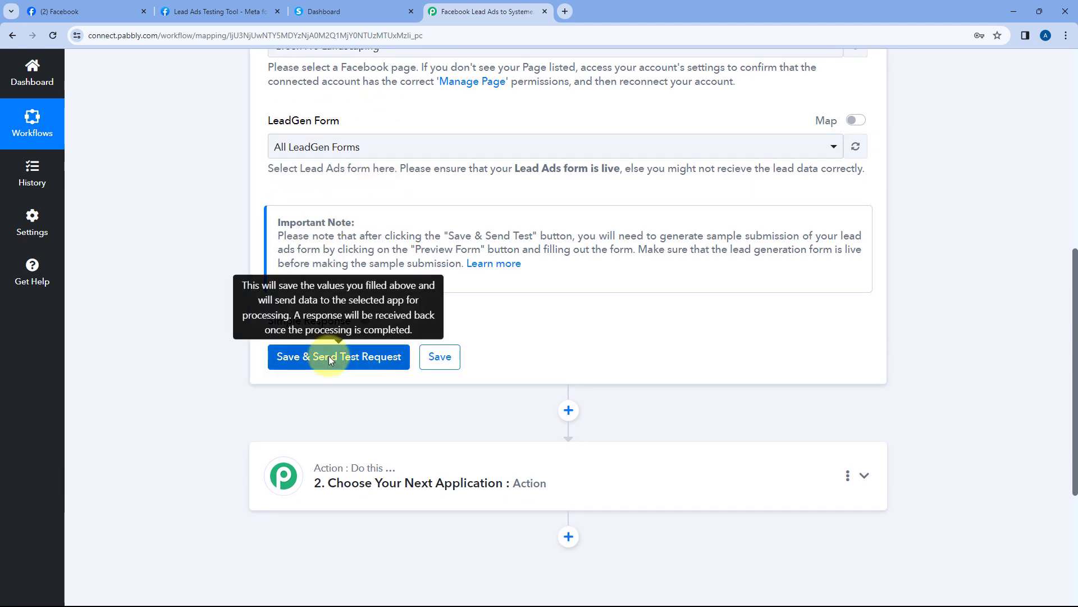
left_click(330, 360)
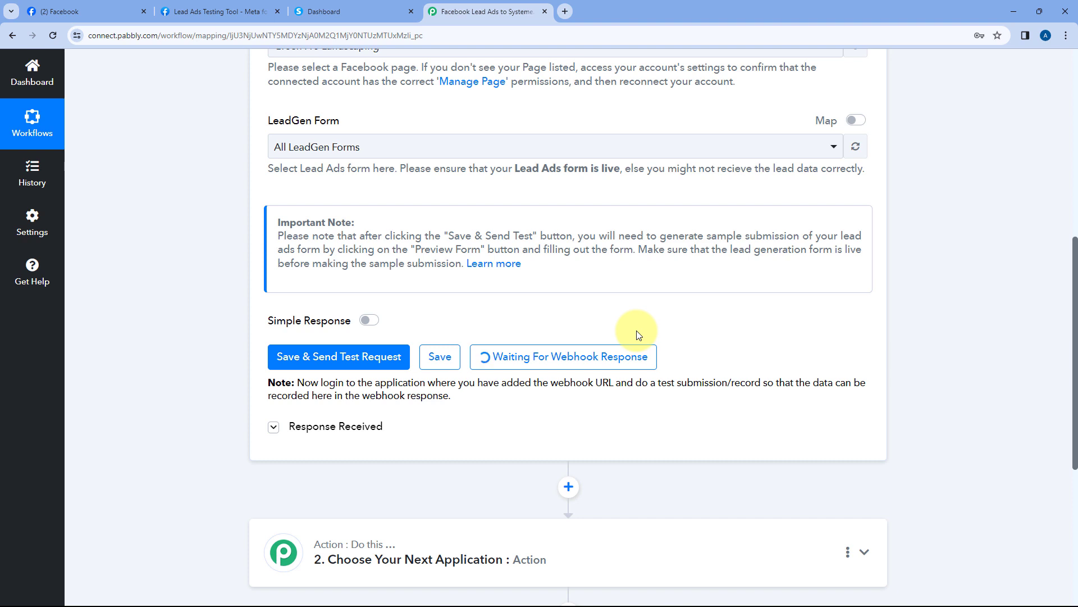
Switch to the Lead Ads Testing Tool while the trigger waits for a webhook
left_click(246, 8)
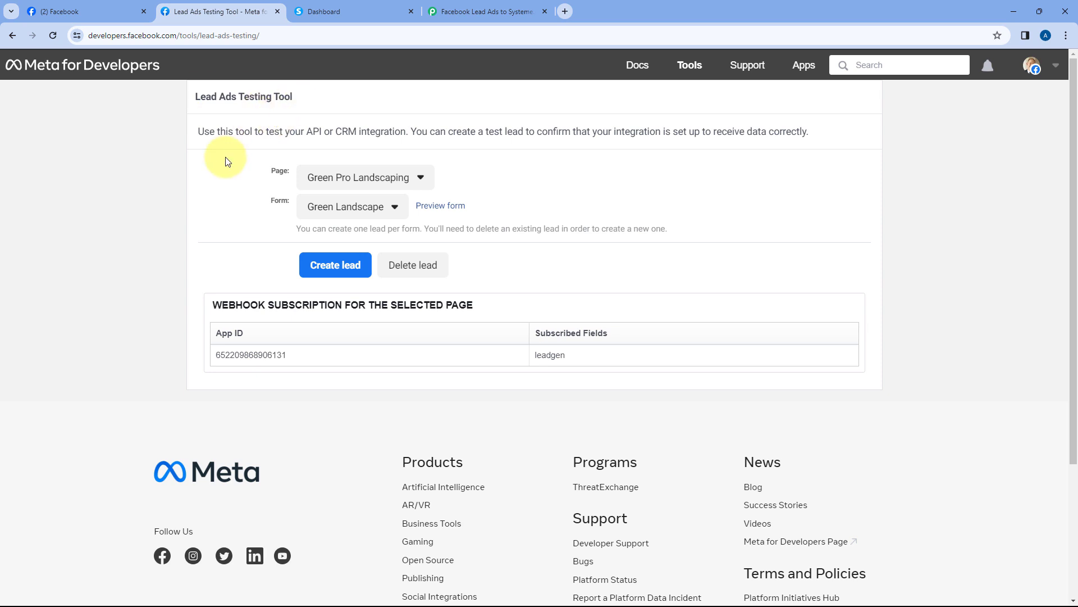
Verify the Page shows Green Pro Landscaping and the Form shows Green Landscape
left_click(367, 178)
left_click(368, 179)
left_click(359, 209)
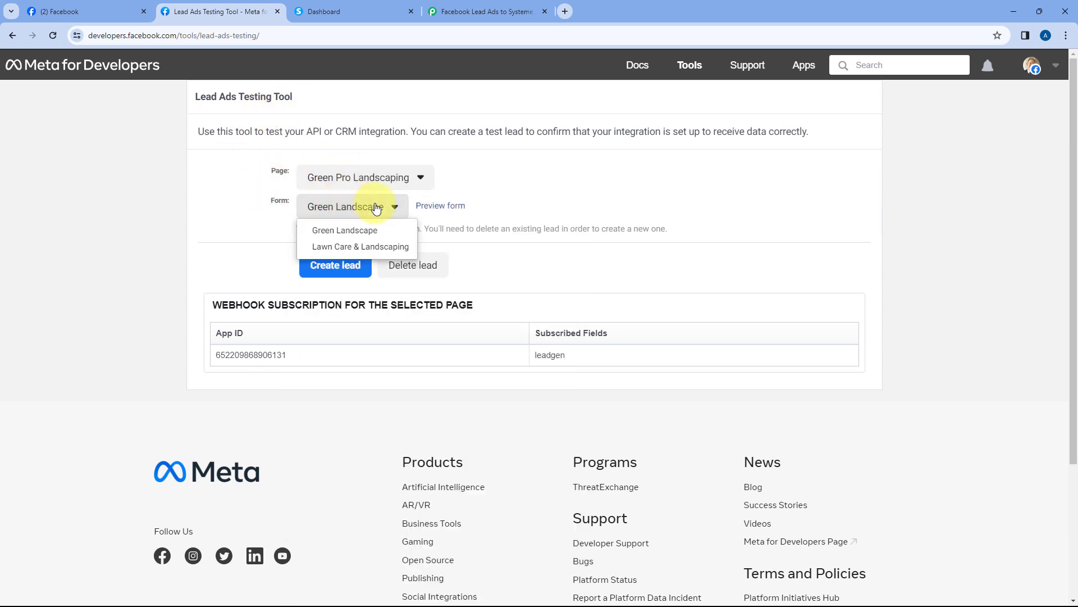
left_click(266, 206)
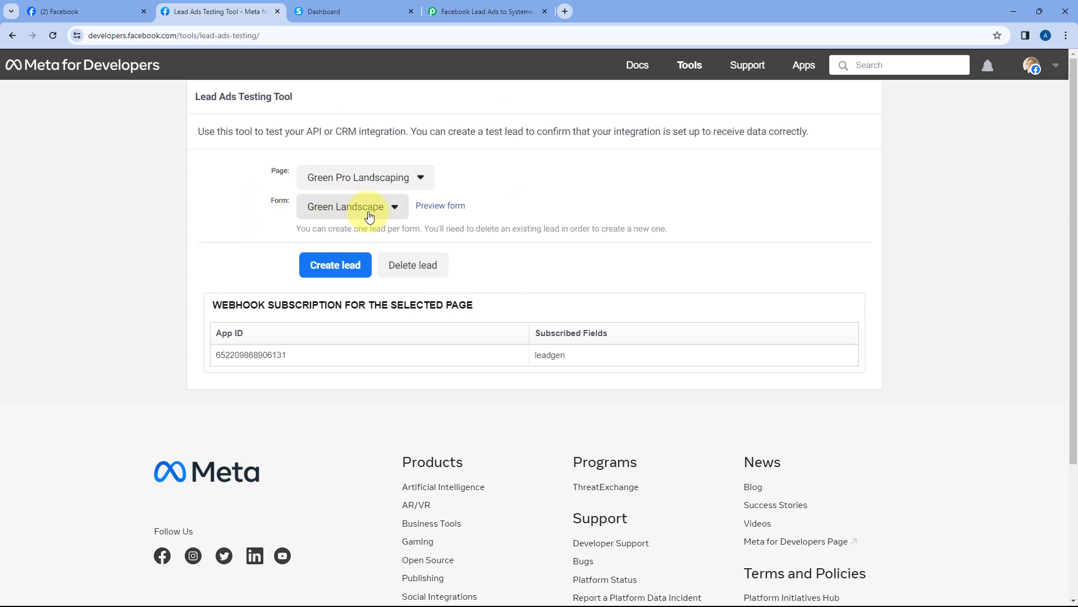
Preview the Green Landscape form and enter the test lead's name, email and phone number
left_click(453, 209)
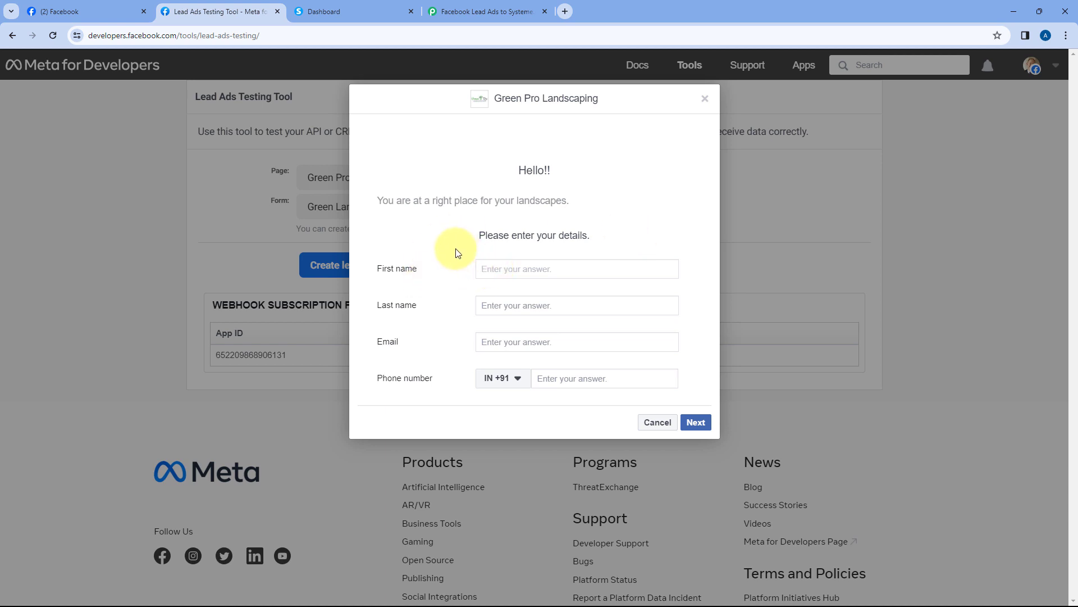
type("Dummy")
key("Tab")
type("User")
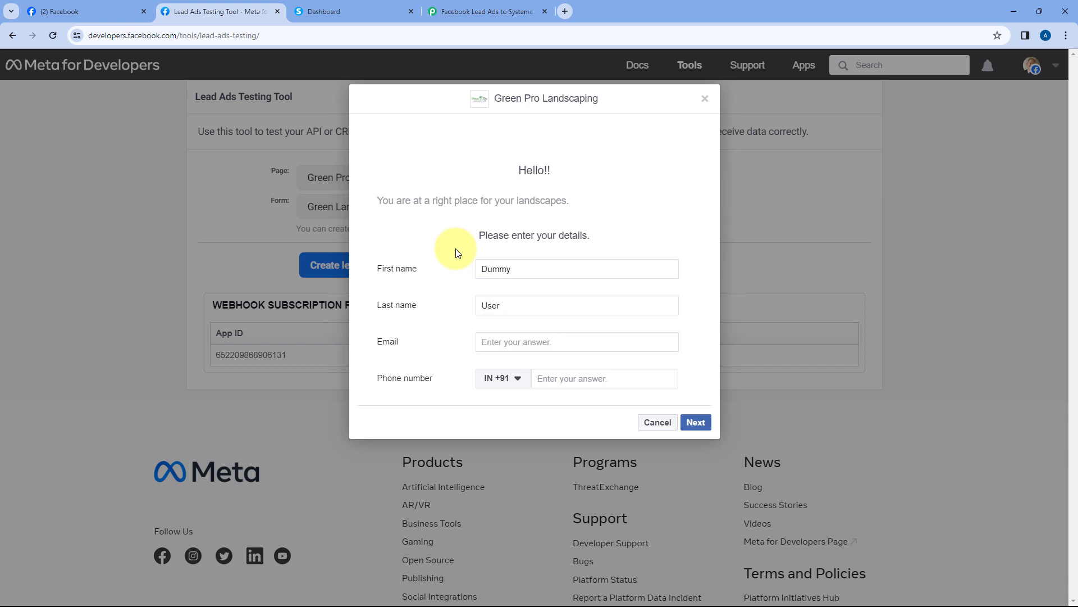
left_click(506, 339)
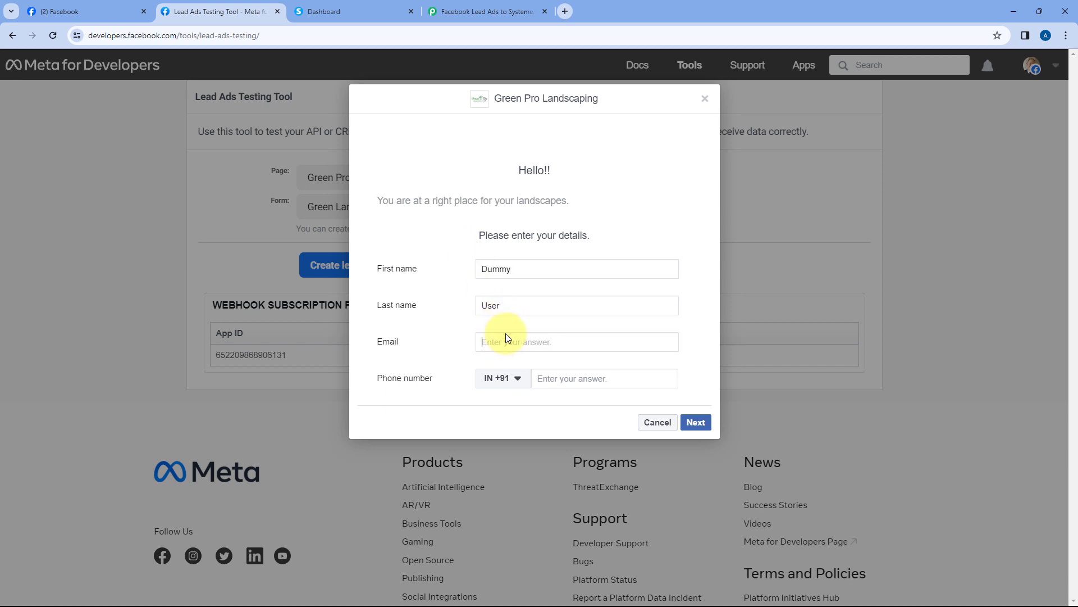
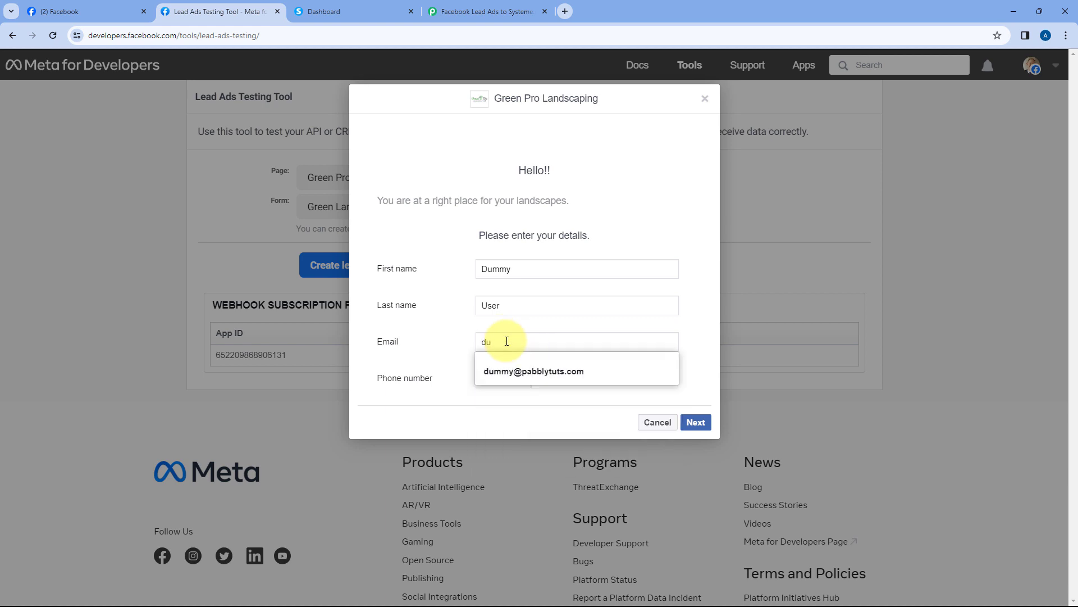
key("Tab")
key("Tab")
type("1235 684")
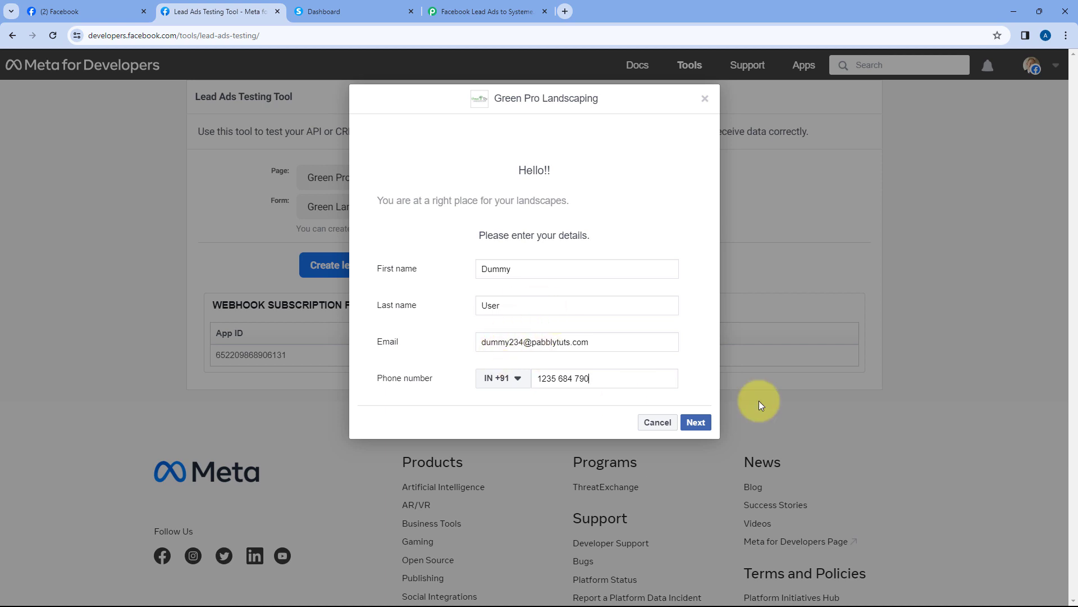
Submit the test lead and dismiss the confirmation dialog
left_click(699, 423)
left_click(693, 276)
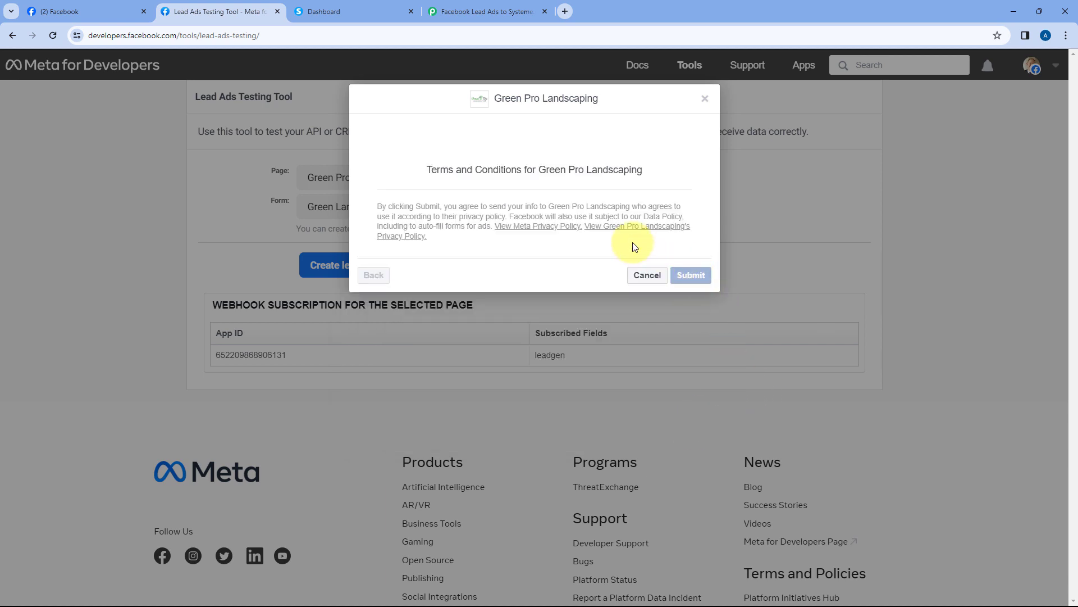
left_click(706, 100)
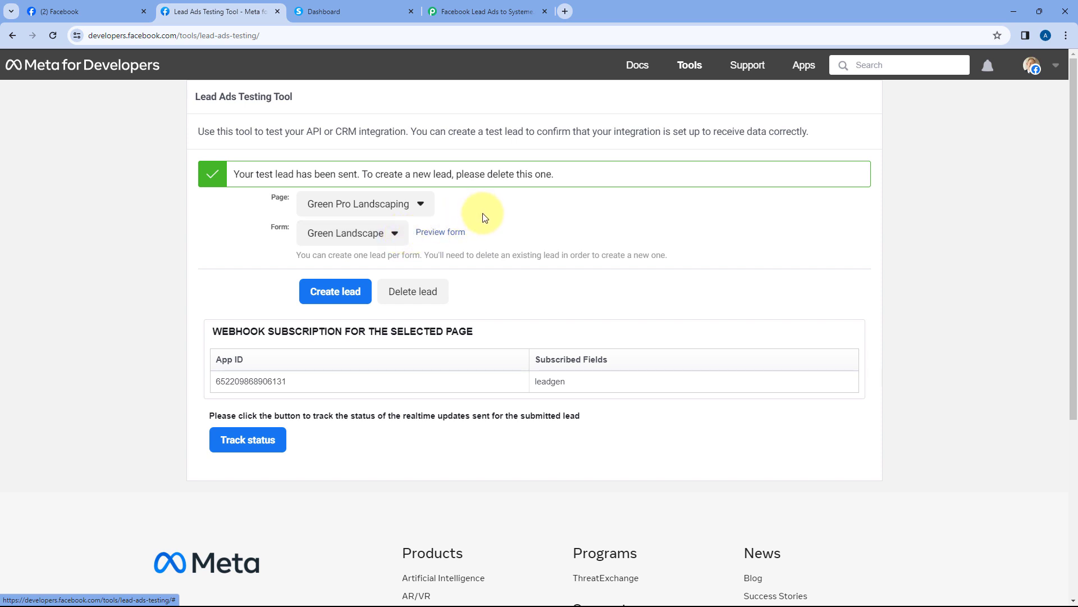
left_click(488, 13)
Check Response A's captured first name, last name, email, phone and Created Time
scroll(489, 273, "down", 1)
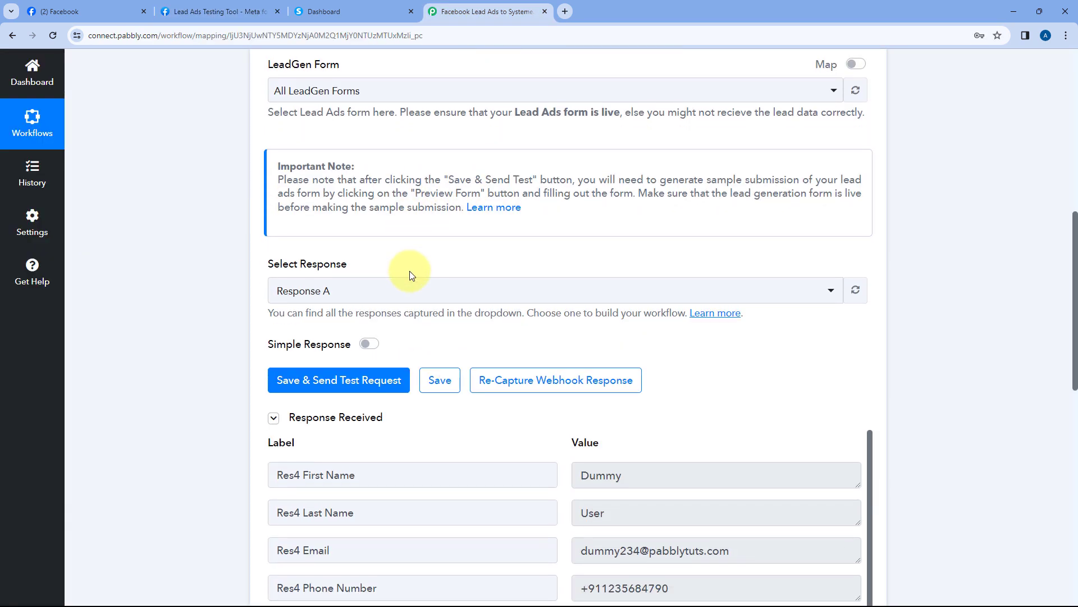
scroll(456, 324, "down", 1)
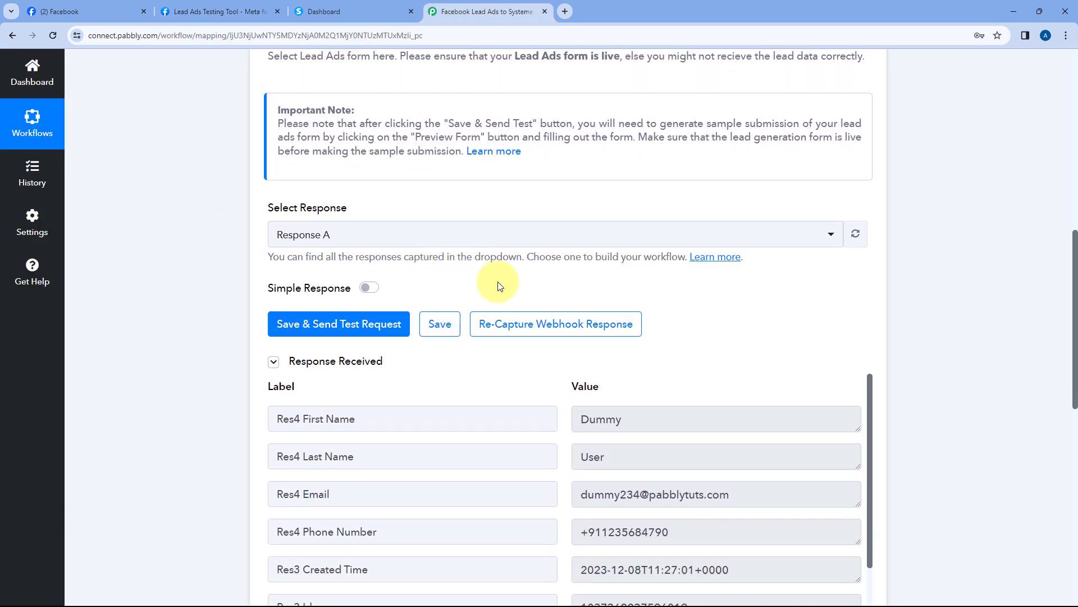
scroll(498, 280, "down", 2)
scroll(483, 255, "down", 1)
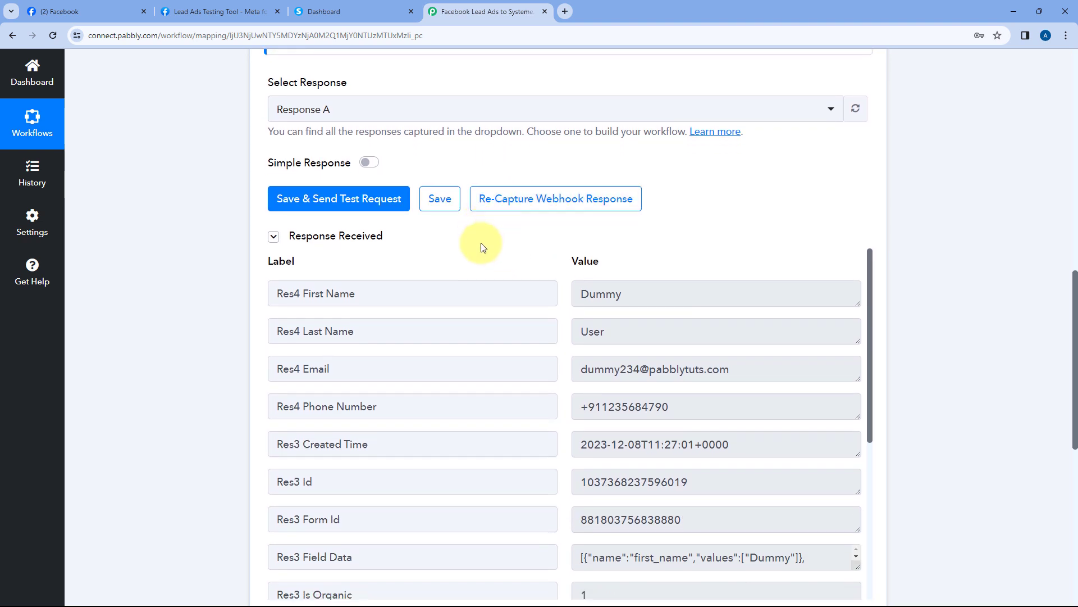
scroll(494, 216, "down", 1)
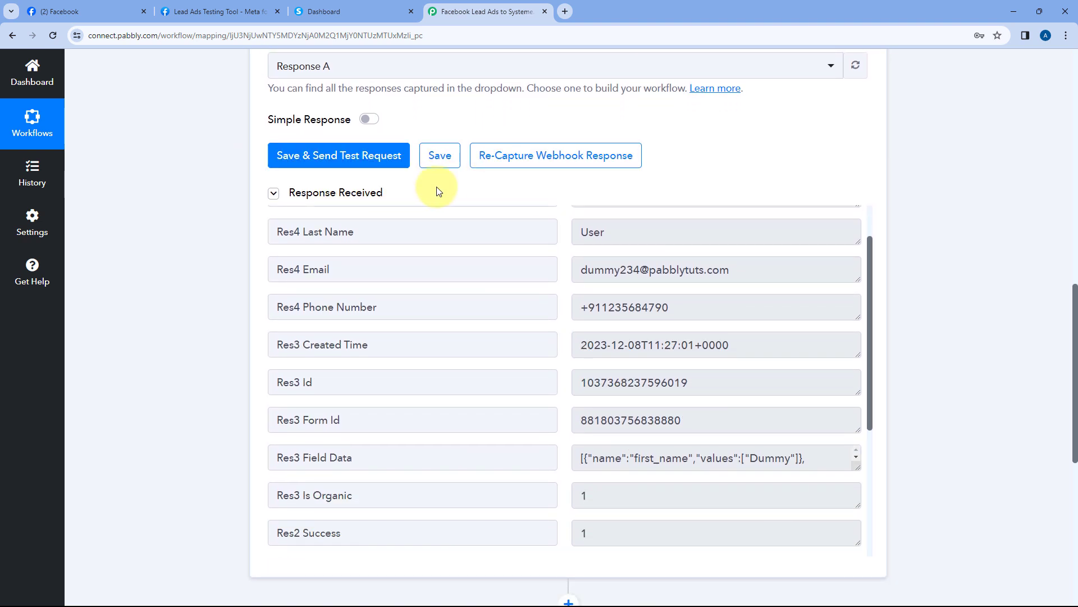
scroll(434, 188, "down", 1)
scroll(478, 235, "up", 1)
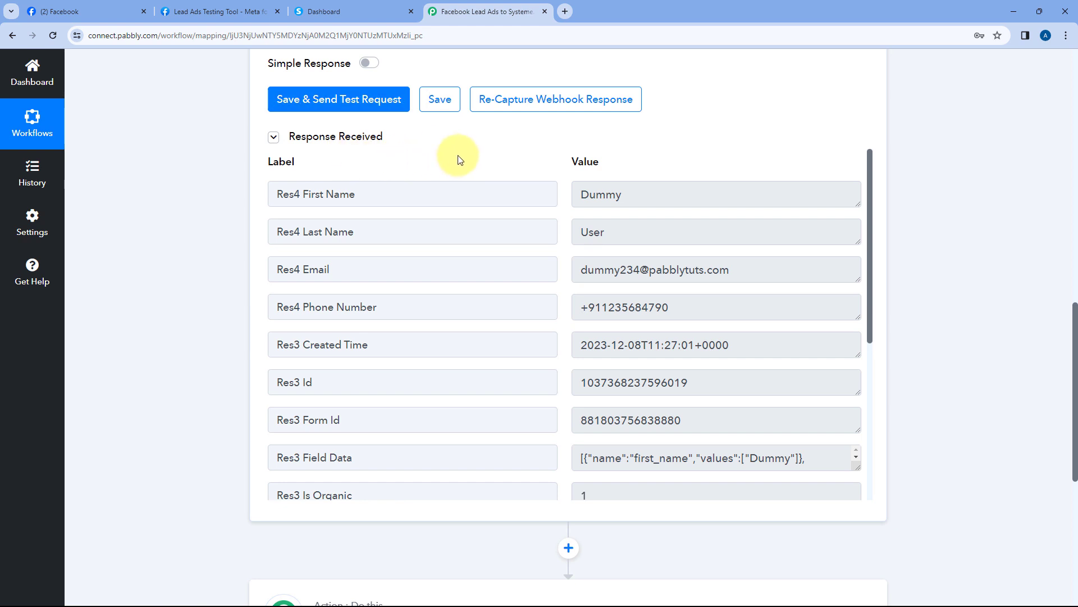
double_click(624, 201)
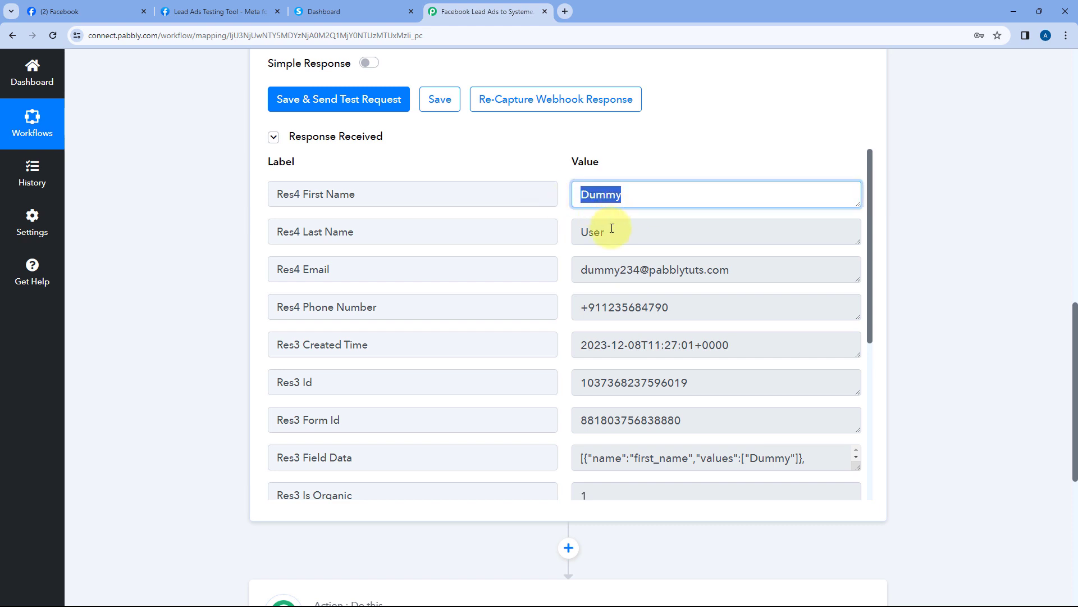
left_click_drag(612, 228, 551, 231)
left_click_drag(580, 273, 738, 273)
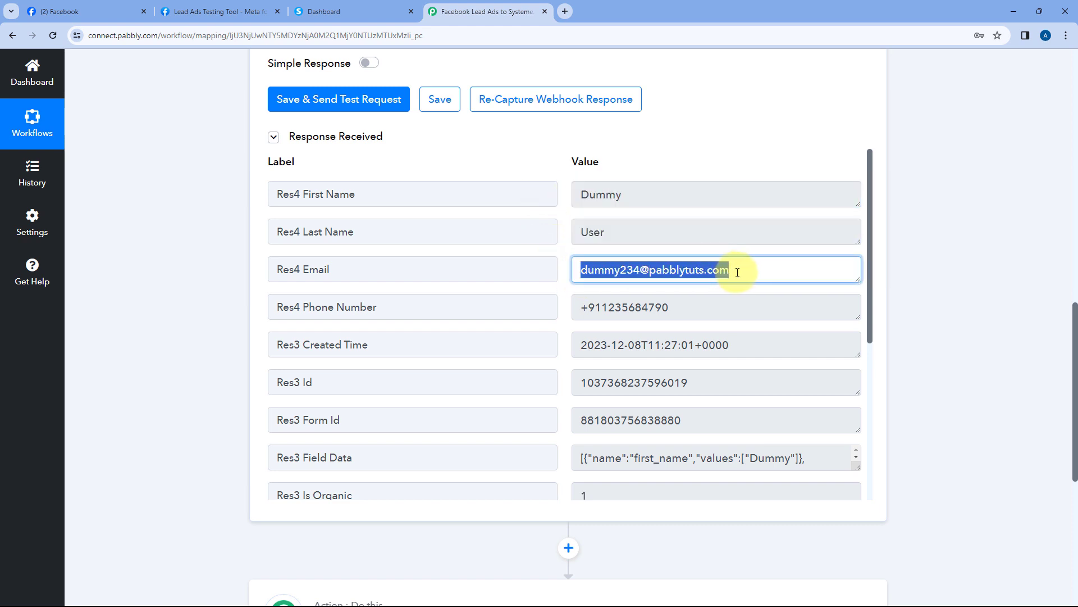
left_click_drag(691, 305, 581, 307)
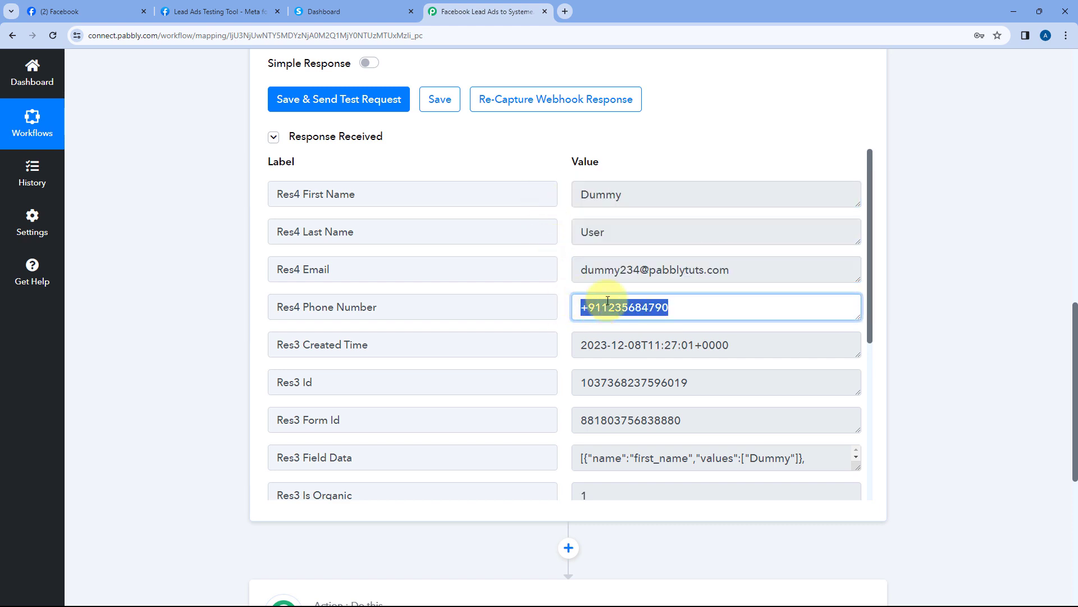
left_click_drag(568, 345, 723, 345)
left_click(566, 306)
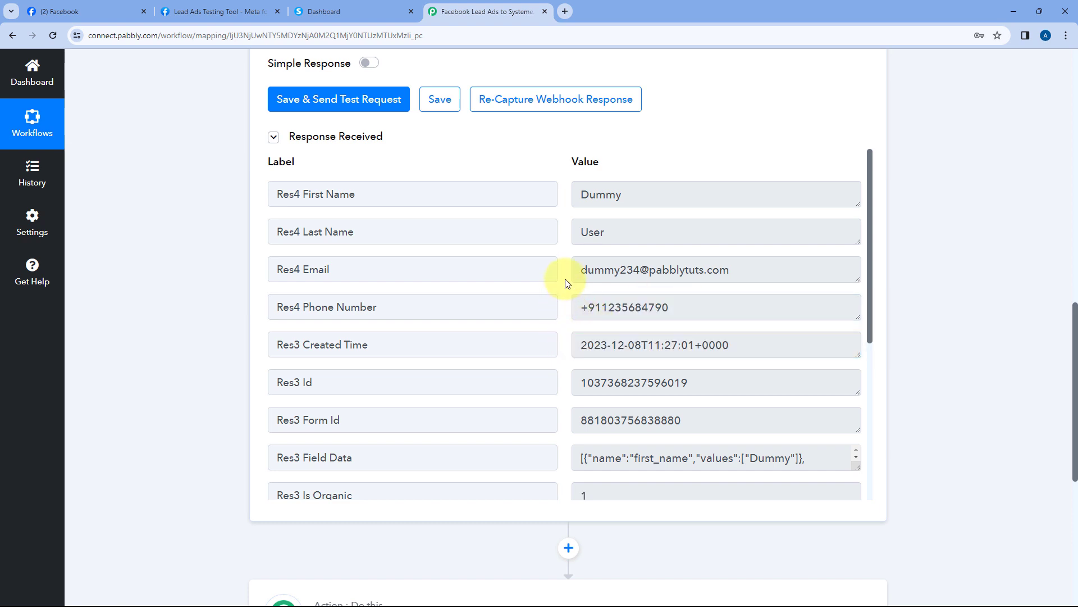
Scroll through the remaining response fields down to the action step
scroll(567, 282, "down", 5)
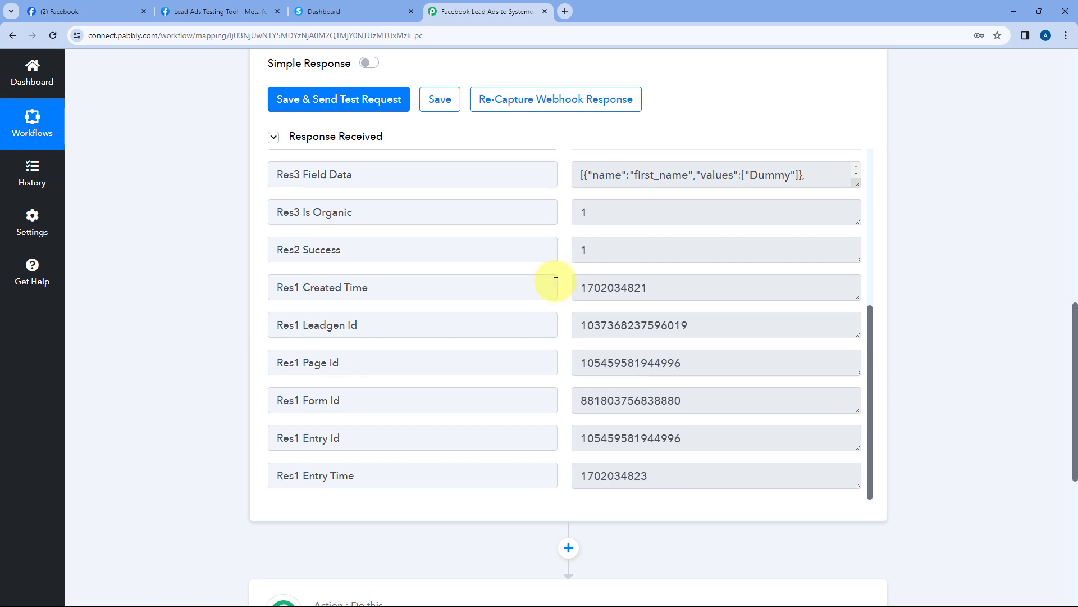
scroll(556, 282, "up", 5)
scroll(540, 165, "up", 1)
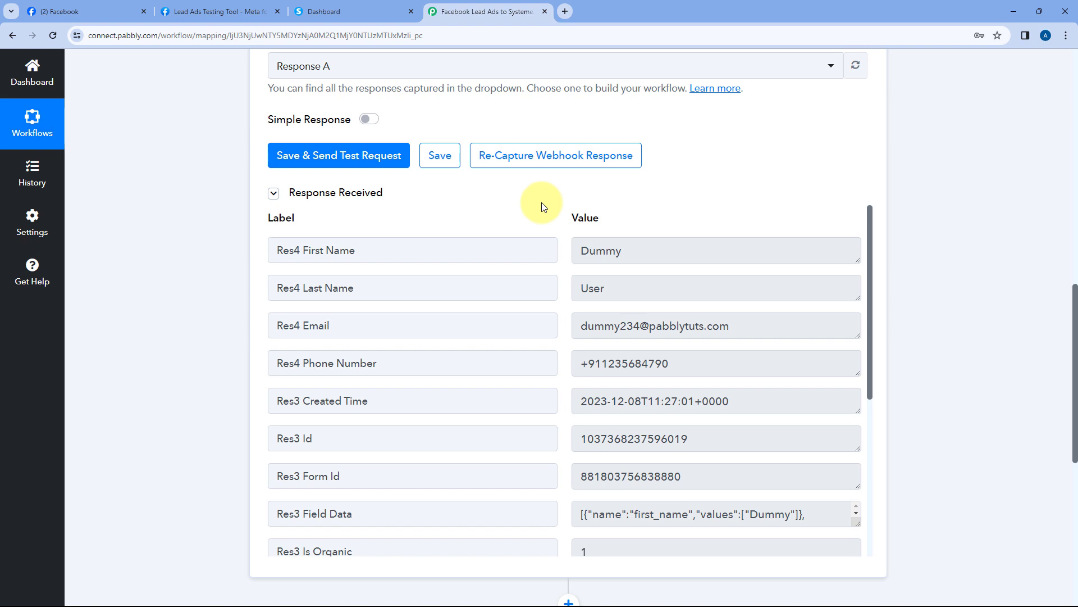
scroll(544, 207, "down", 1)
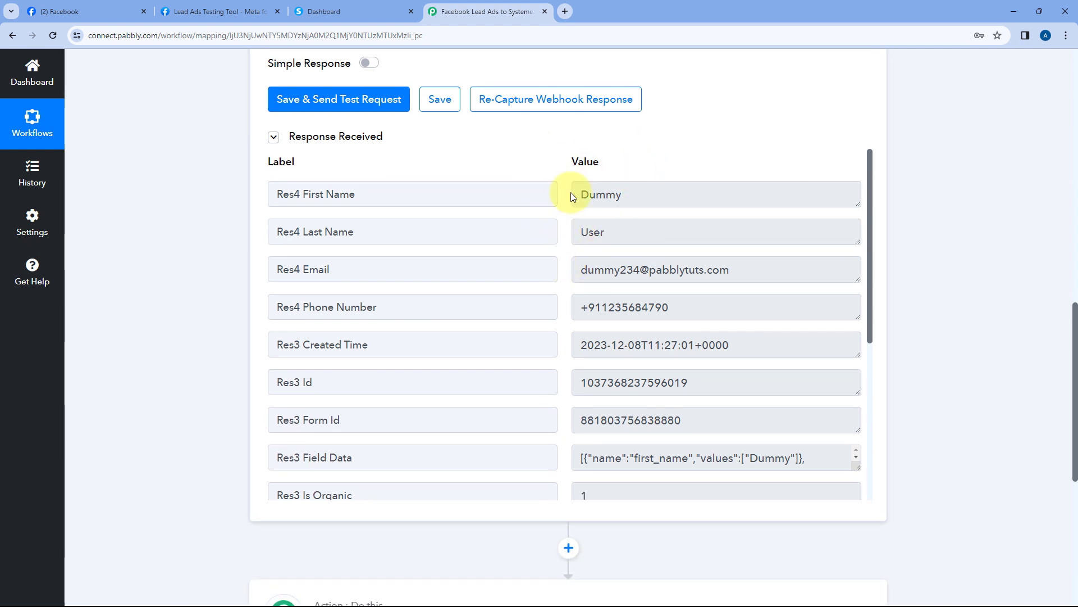
scroll(545, 157, "down", 1)
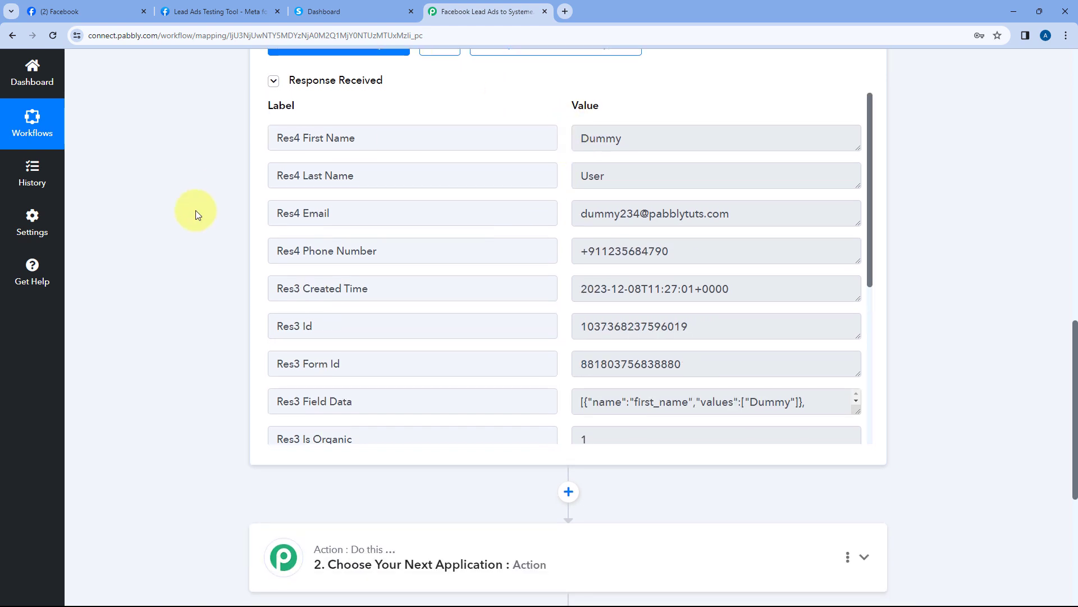
scroll(218, 234, "down", 5)
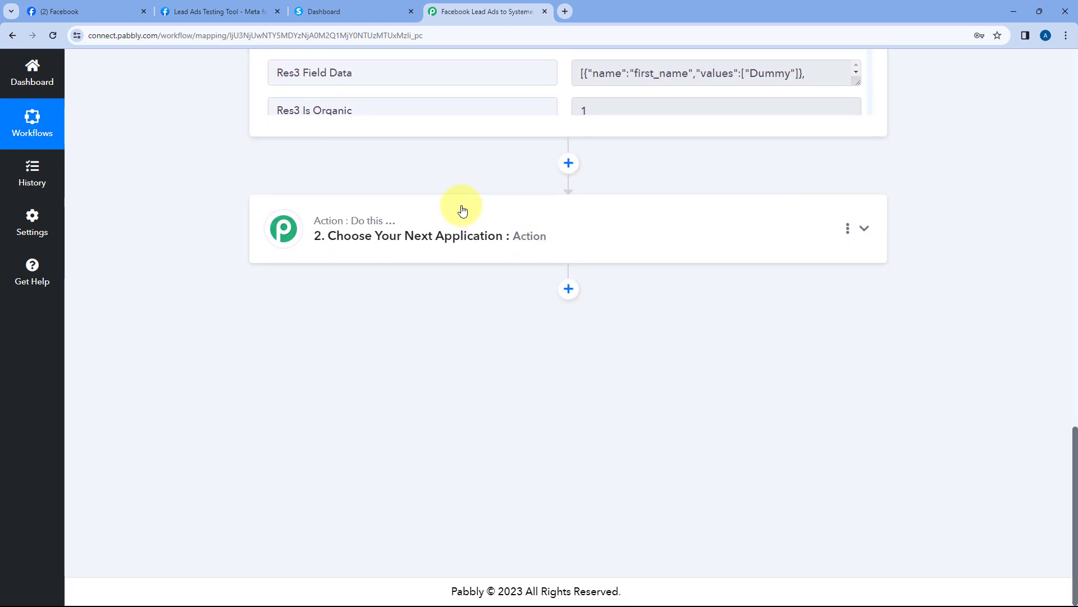
Search 'Sys' to make Systeme.io the action app and list its action events
left_click(464, 213)
left_click(327, 306)
type("Sys")
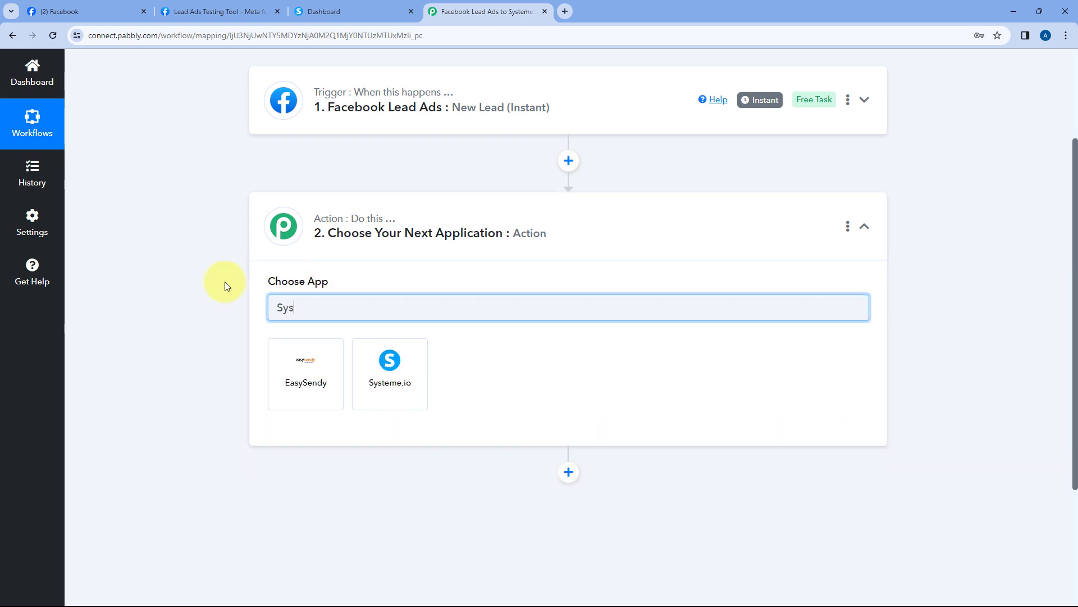
left_click(398, 367)
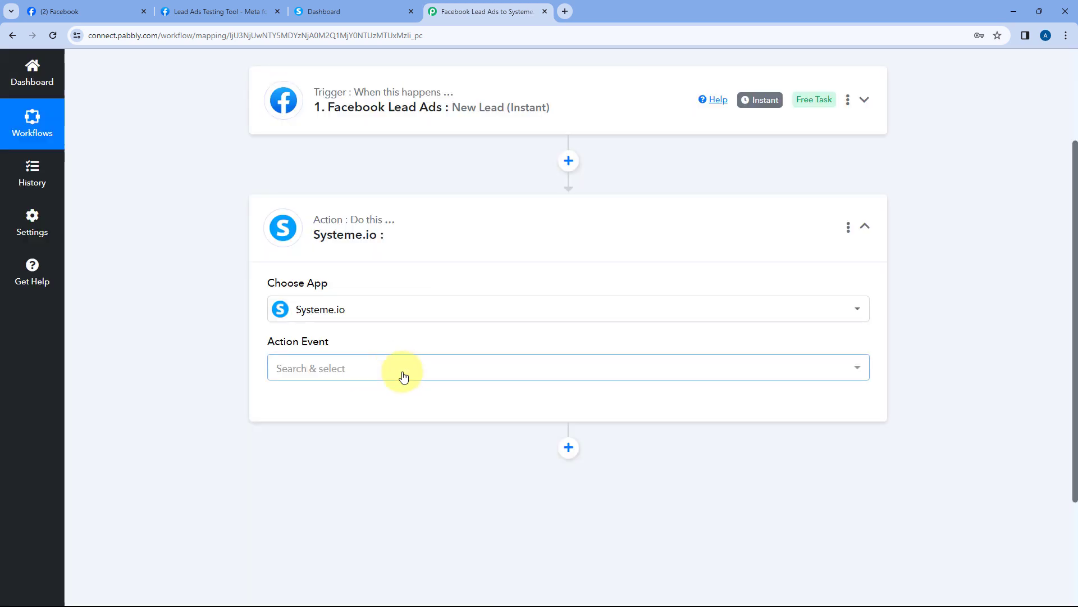
scroll(378, 281, "down", 1)
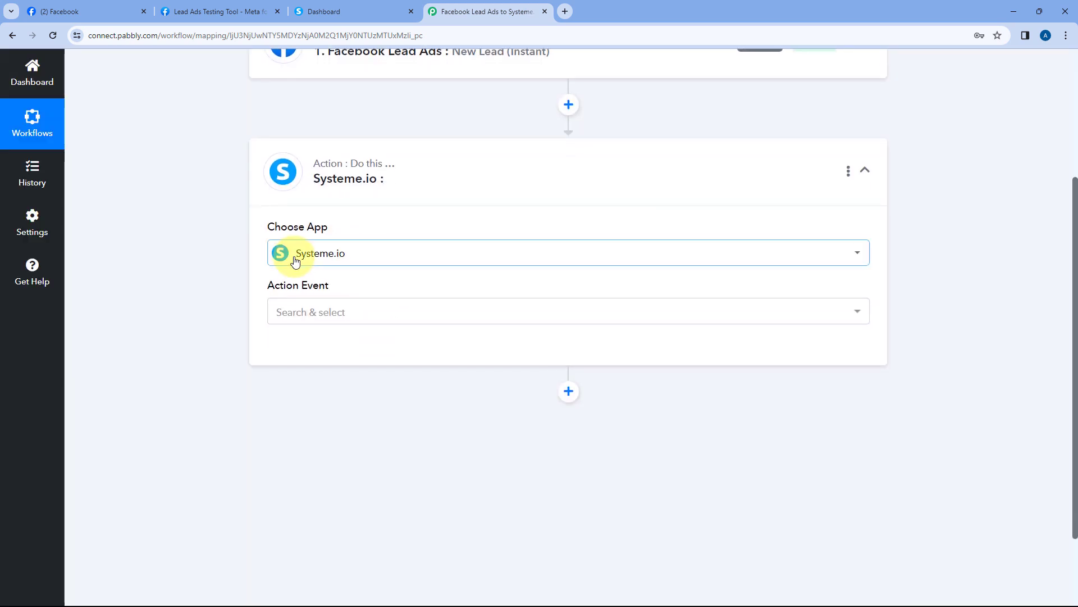
left_click(362, 309)
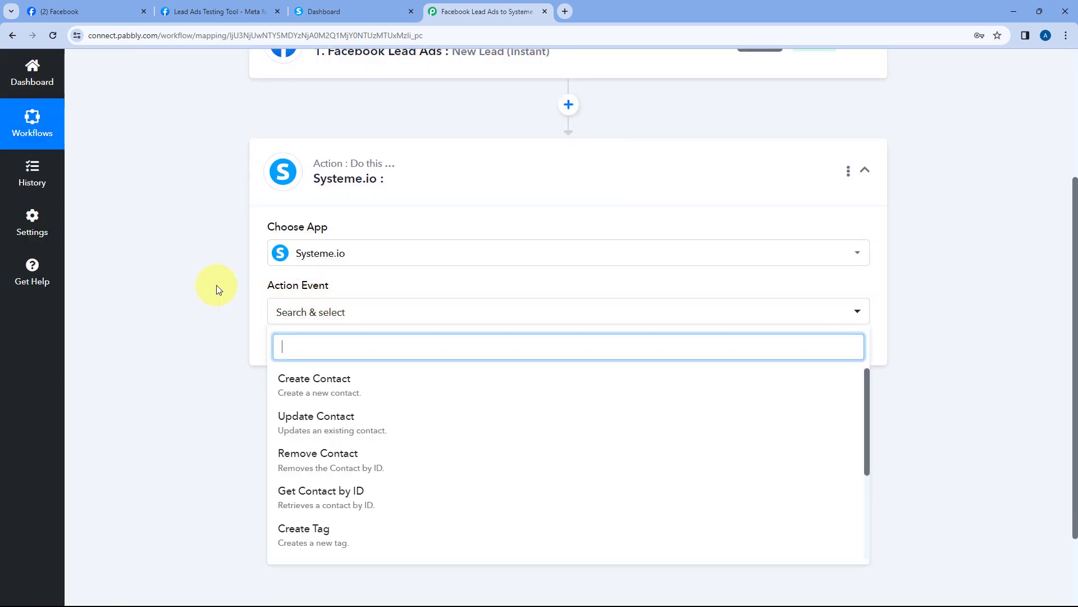
scroll(220, 284, "down", 1)
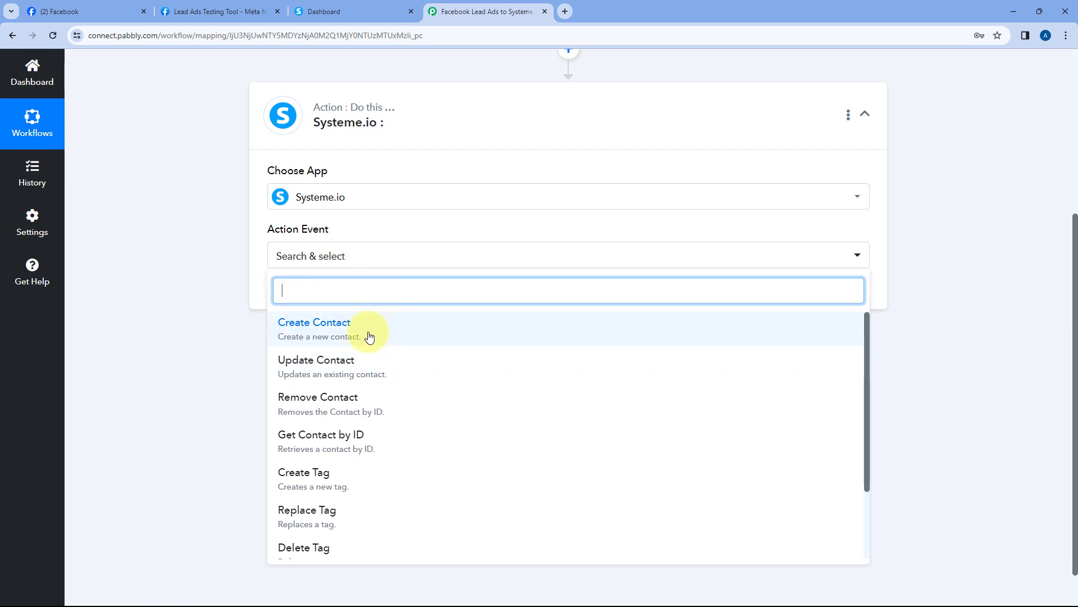
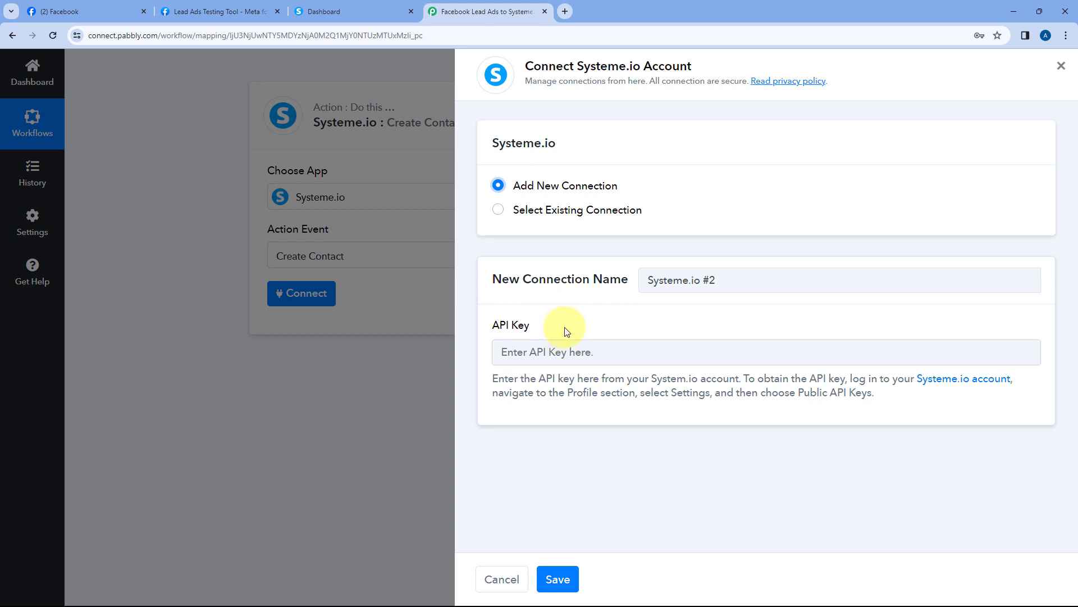
Review the API key help for a new Systeme.io connection, then switch to the Systeme.io dashboard
left_click_drag(489, 379, 881, 397)
left_click(832, 393)
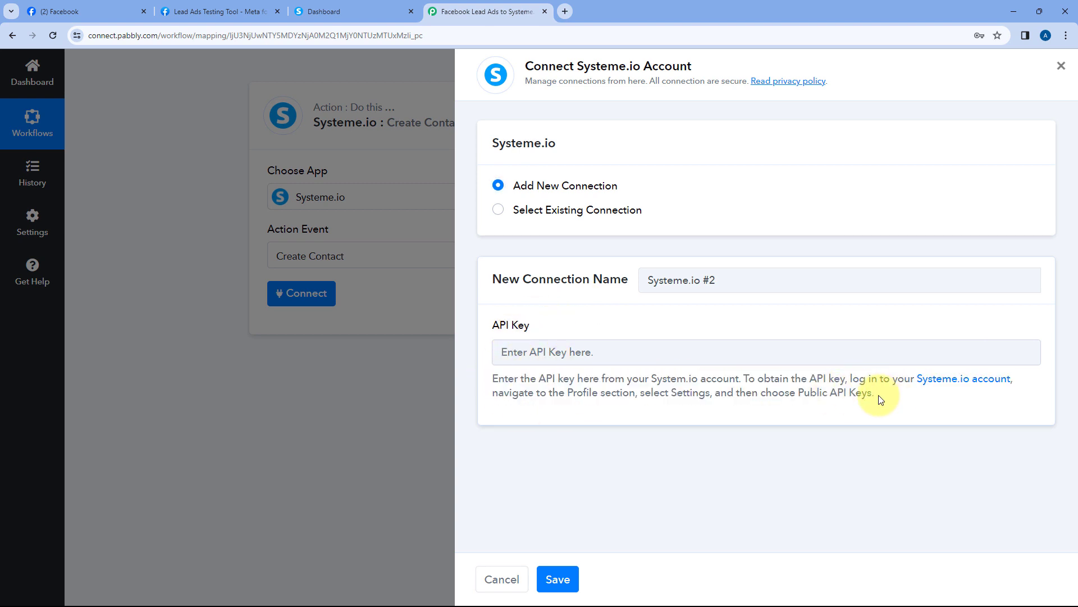
left_click(335, 12)
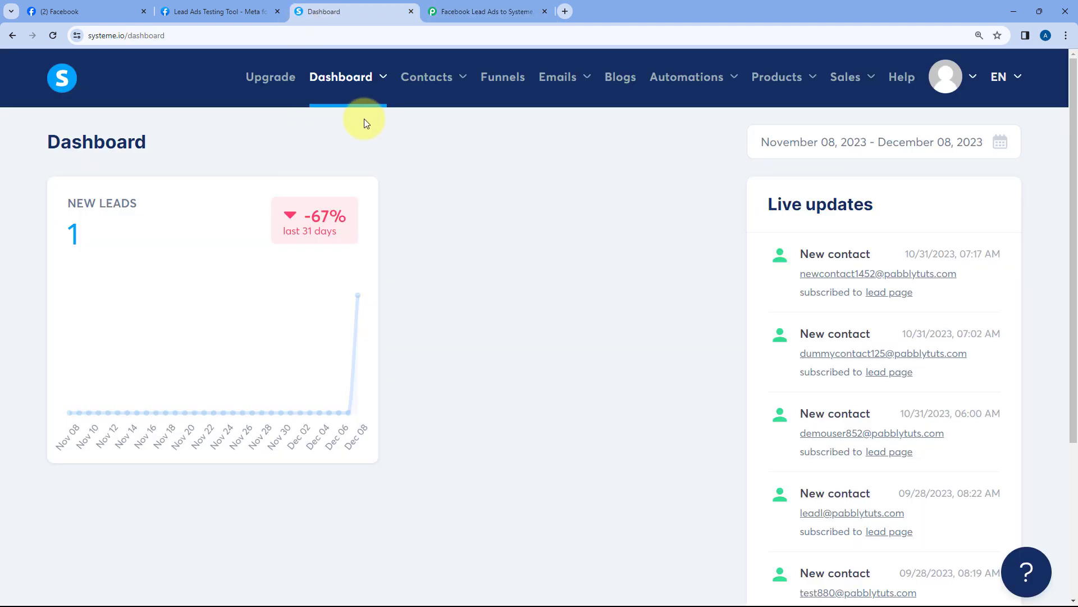
Go to Systeme.io account Settings > Public API keys and start creating a new key
left_click(942, 77)
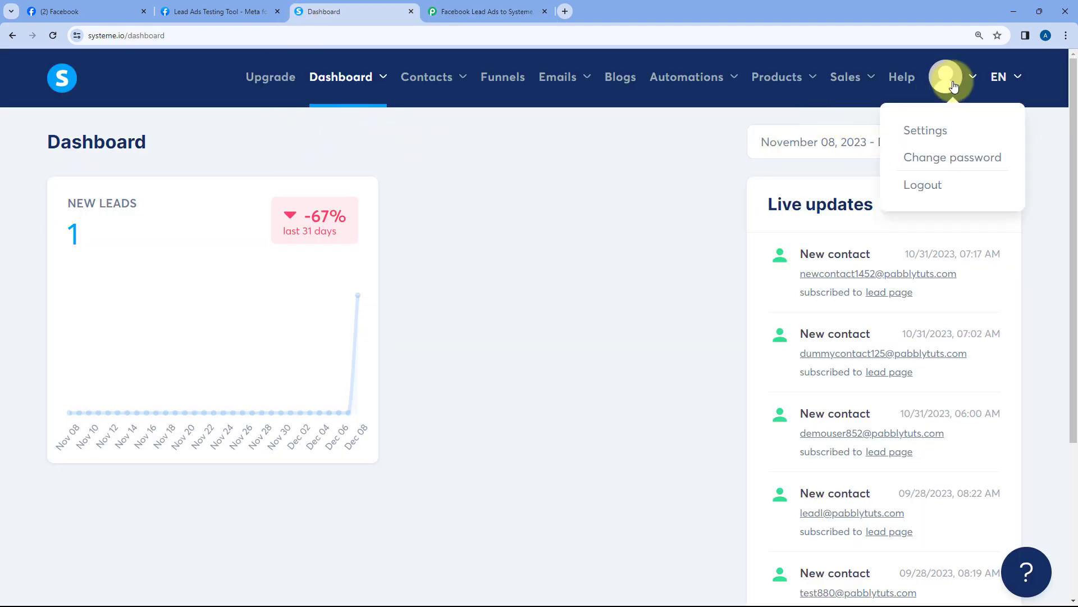
left_click(928, 130)
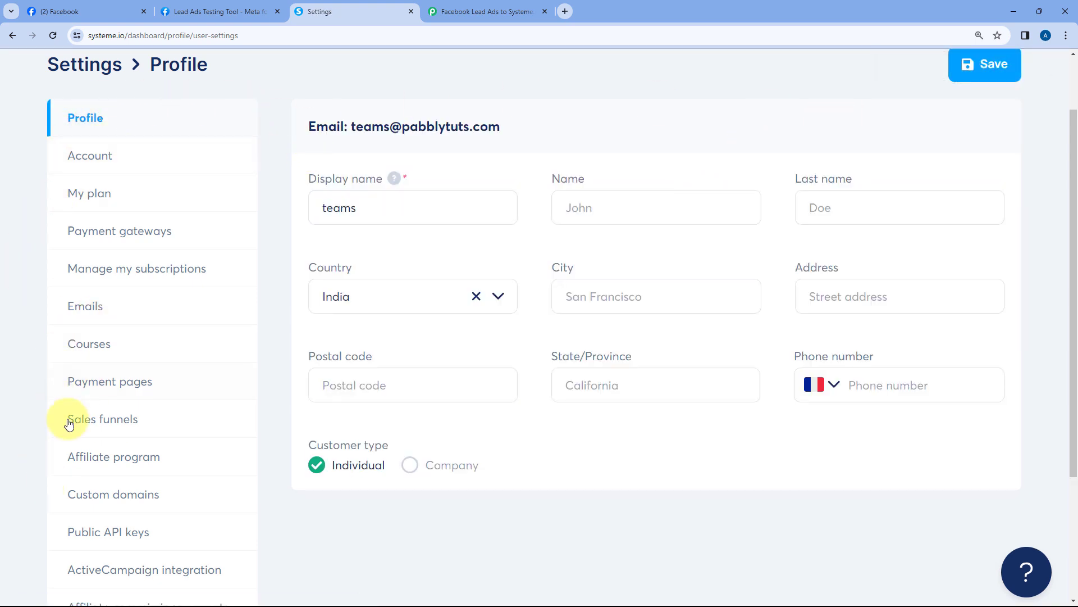
scroll(85, 399, "down", 3)
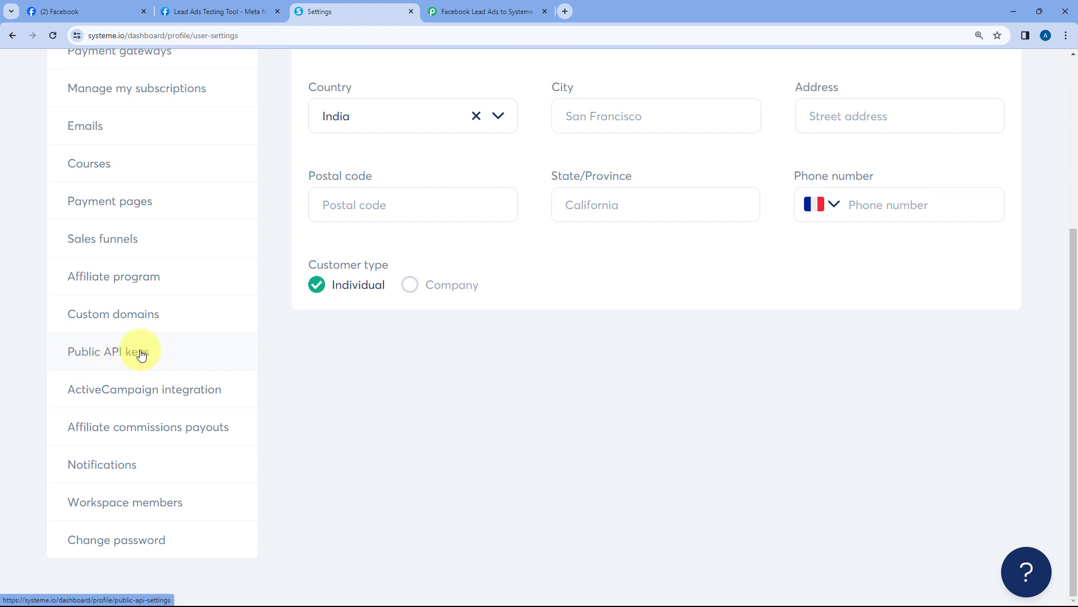
left_click(156, 356)
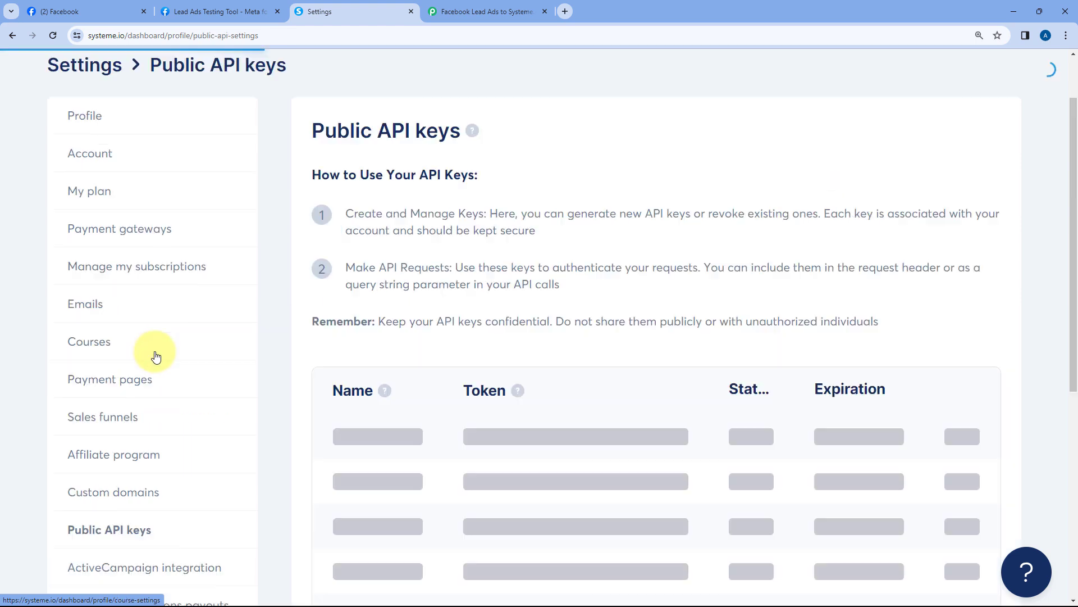
scroll(610, 266, "down", 1)
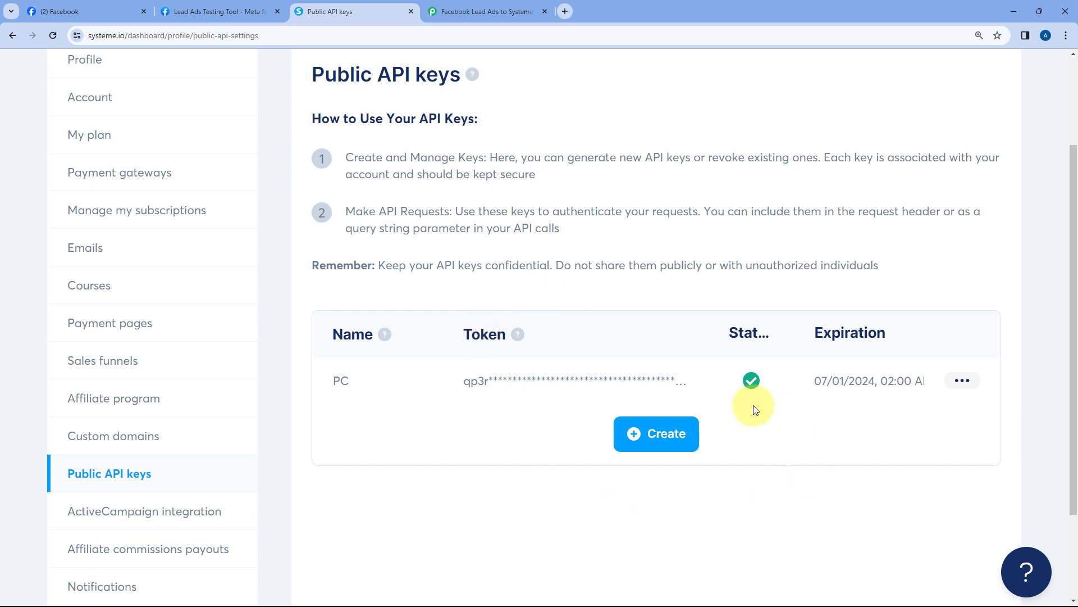
left_click(660, 429)
Name the key 'Pabbly' and advance the expiration calendar to August 2024
left_click(443, 295)
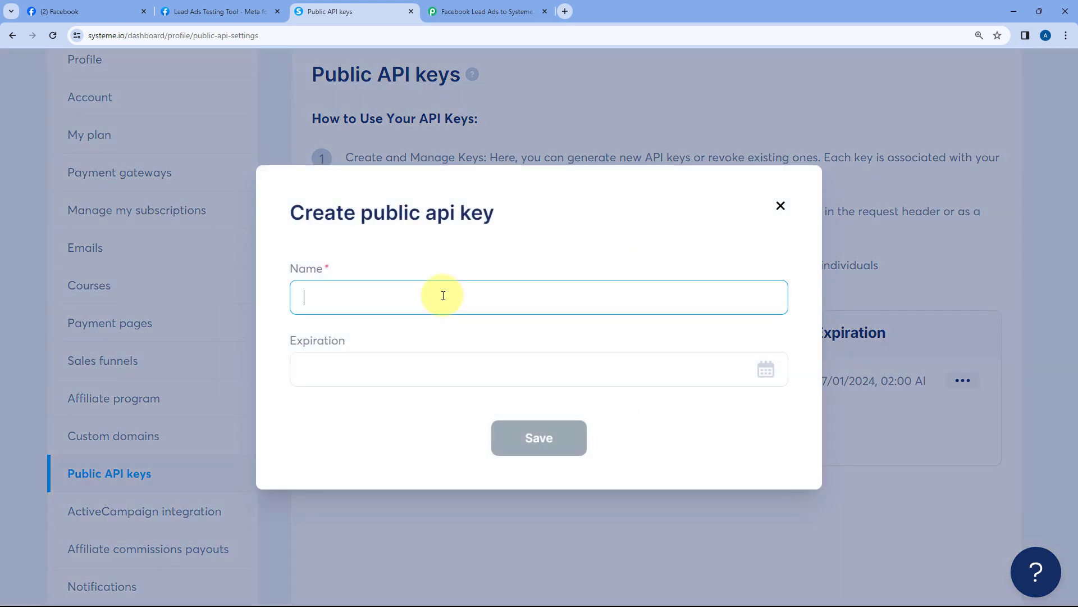
type("Pabbly")
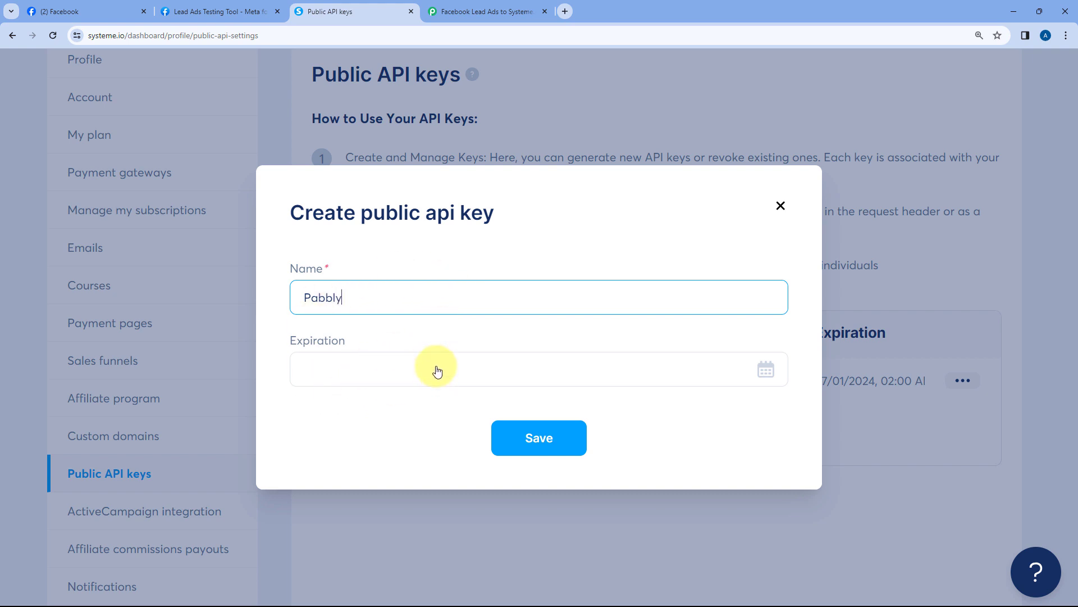
left_click(642, 370)
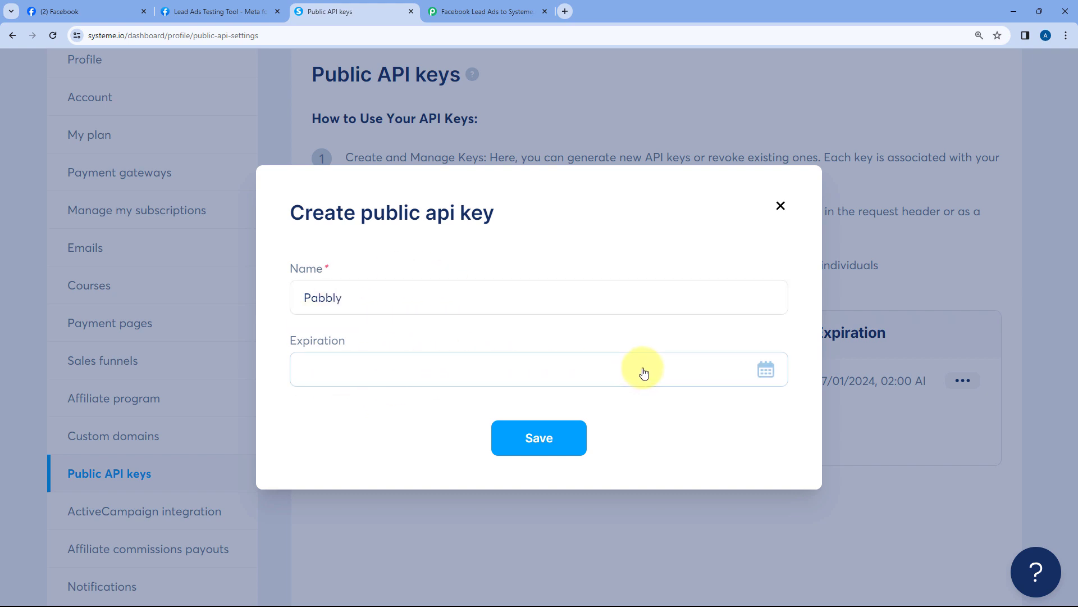
left_click(576, 325)
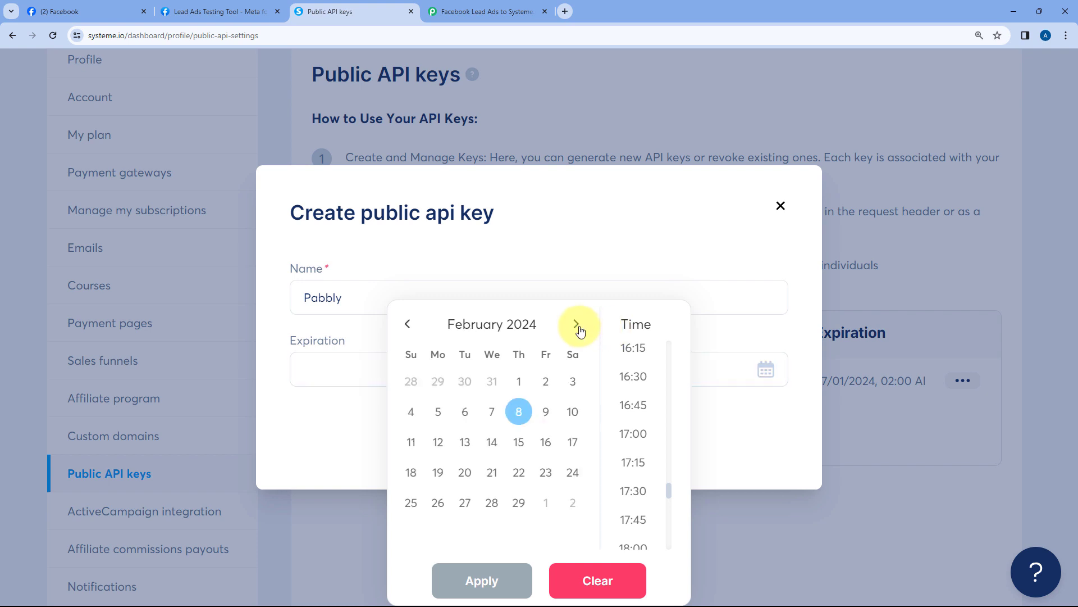
left_click(578, 327)
left_click(580, 330)
left_click(580, 331)
left_click(580, 331)
left_click(580, 329)
left_click(579, 328)
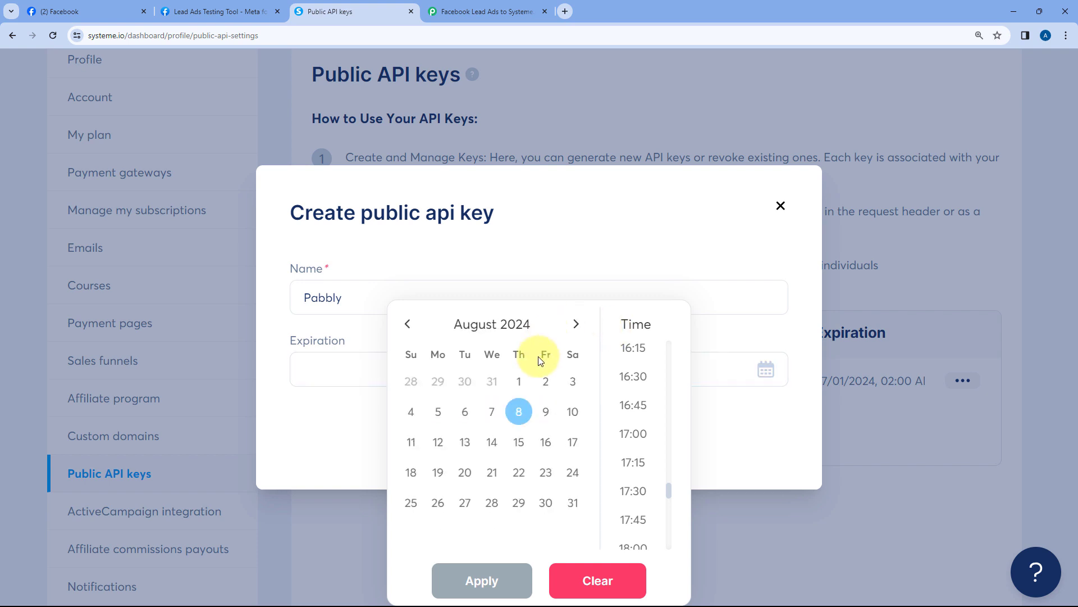
Set the expiry to August 1, 2024, copy the new key's token, and return to Pabbly
left_click(523, 382)
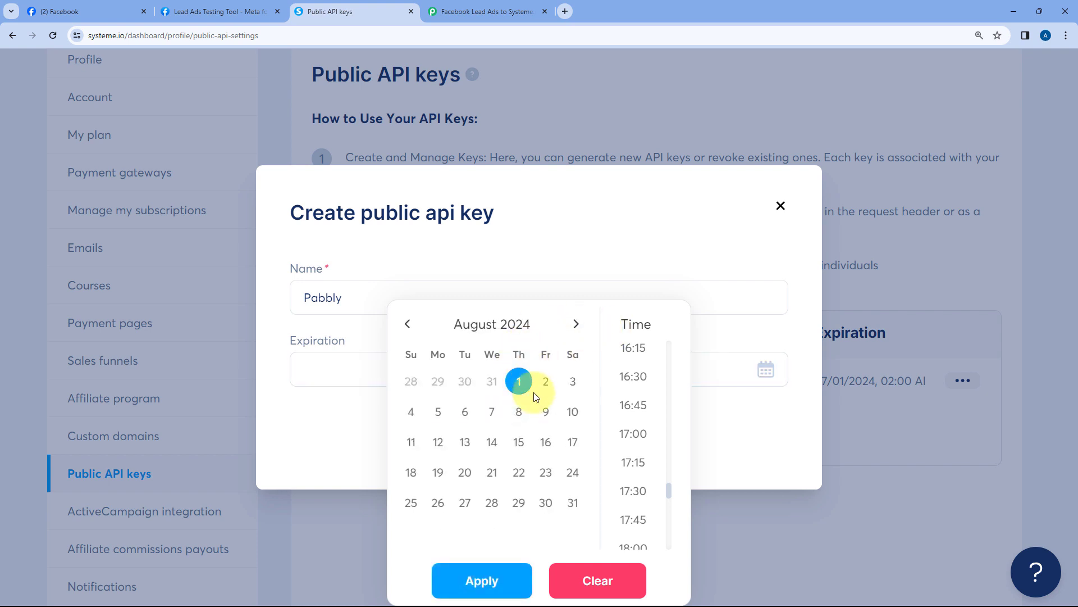
left_click(482, 580)
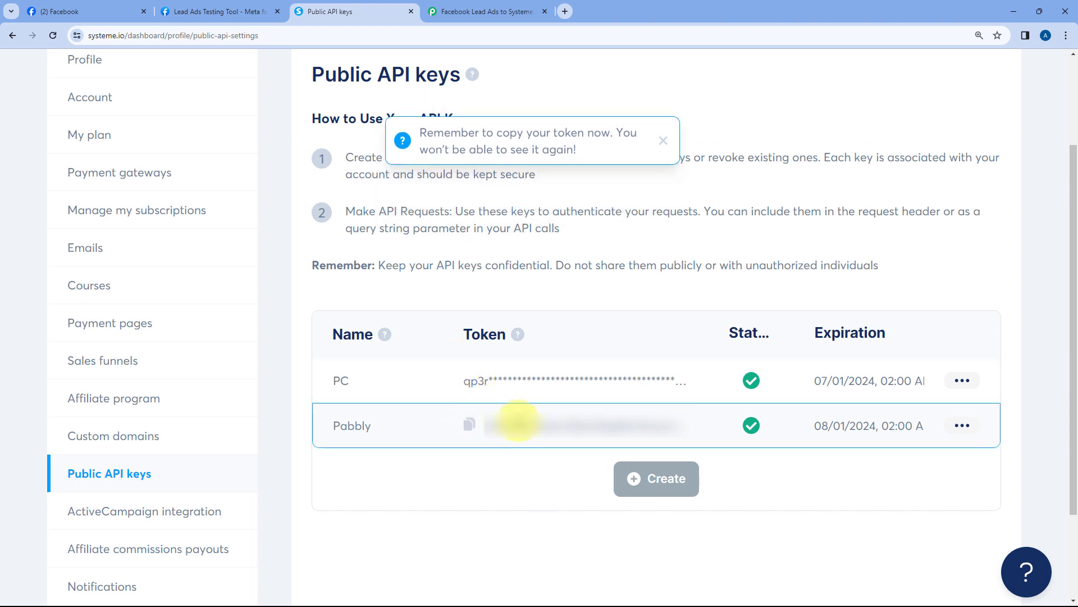
left_click(469, 426)
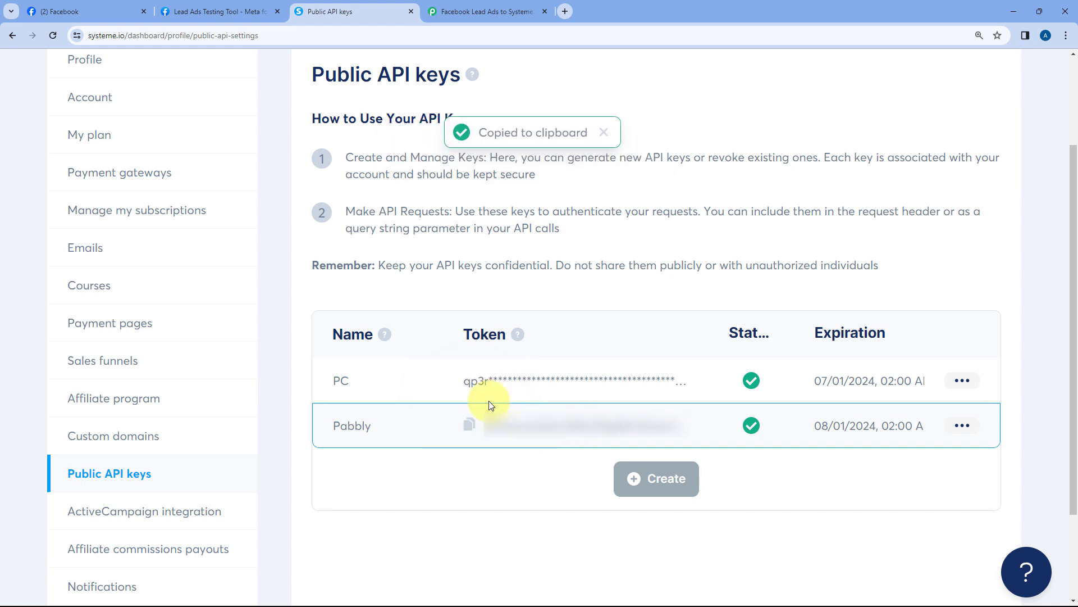
left_click(458, 9)
Paste the copied API key into the API Key field and save the Systeme.io connection
left_click(527, 358)
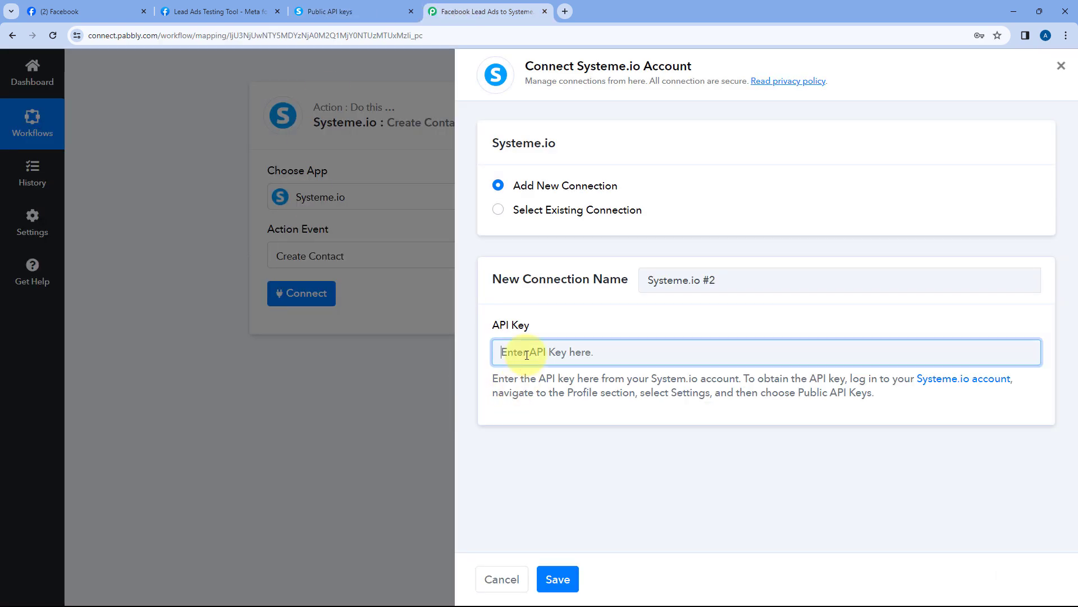
right_click(523, 357)
left_click(558, 236)
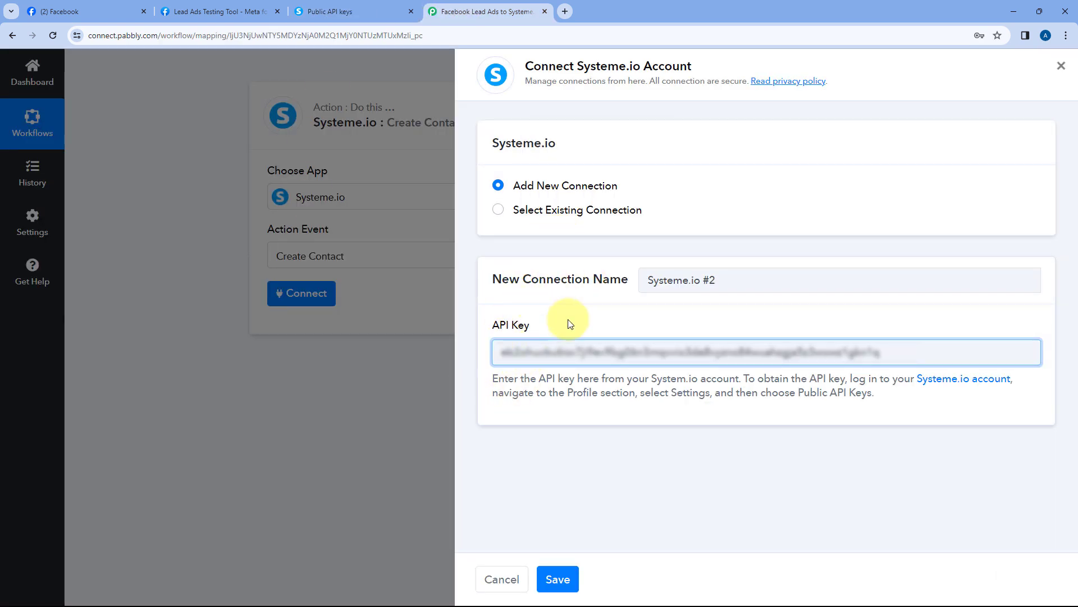
left_click(557, 579)
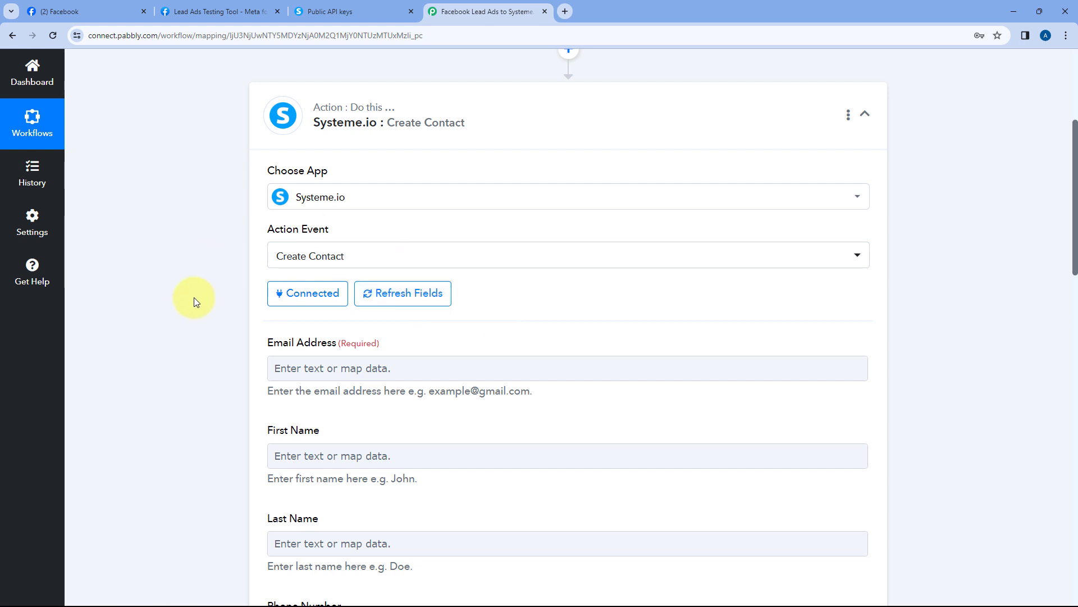
scroll(197, 282, "down", 2)
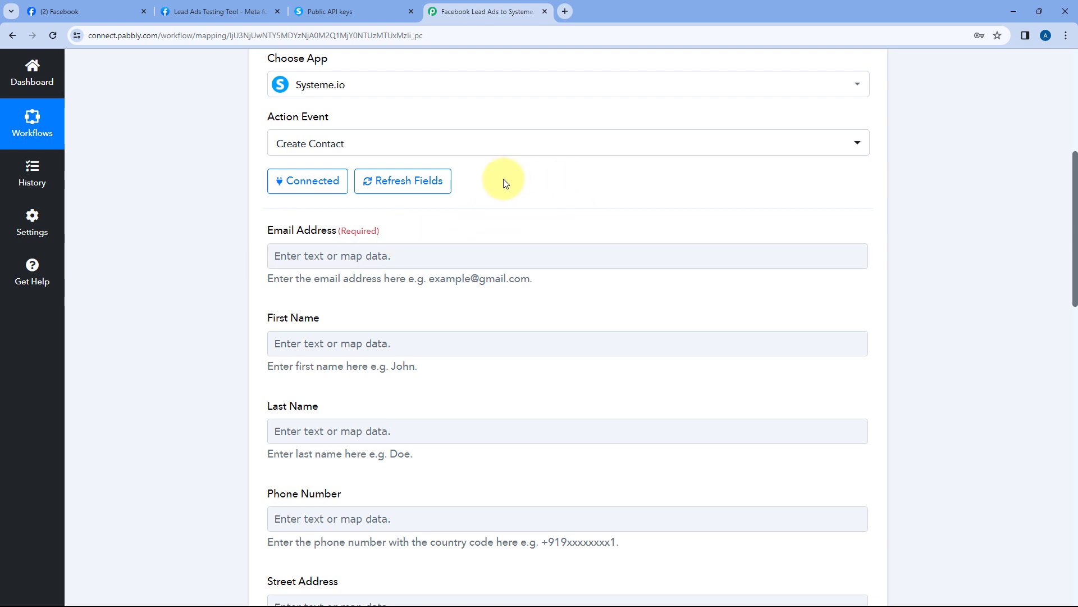
scroll(513, 232, "up", 6)
Expand the Facebook trigger and review the test lead's first name, last name, email and phone
left_click(570, 245)
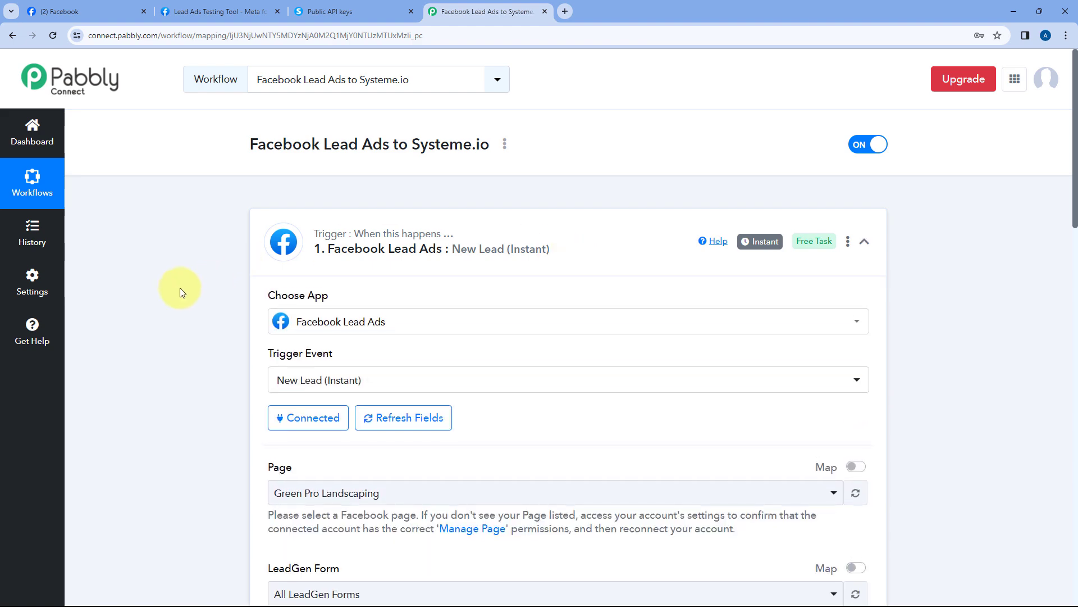
scroll(185, 283, "down", 7)
scroll(210, 261, "down", 7)
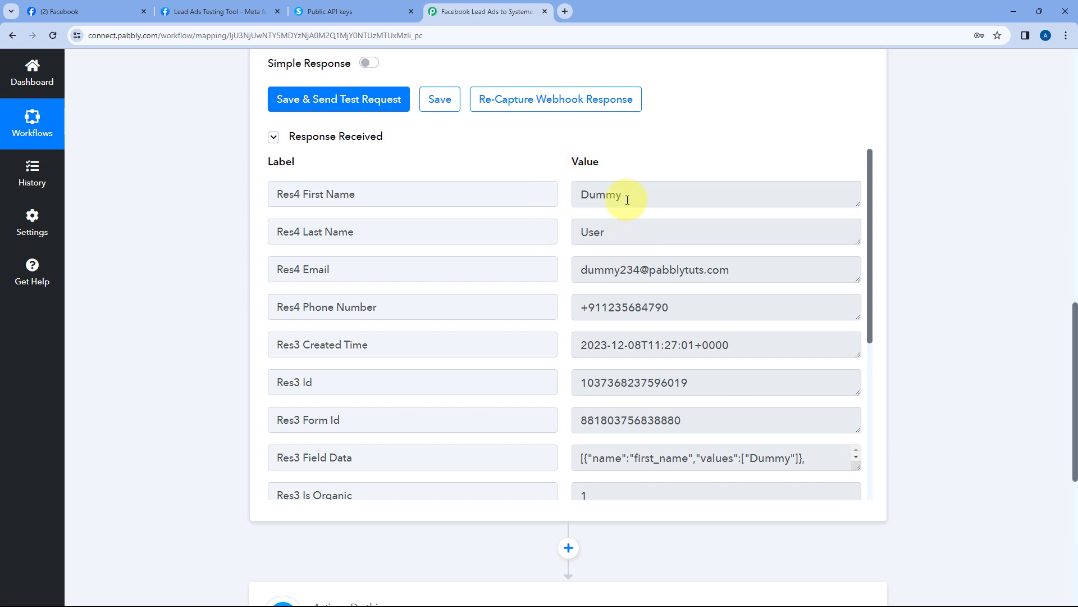
left_click_drag(631, 200, 565, 197)
double_click(611, 236)
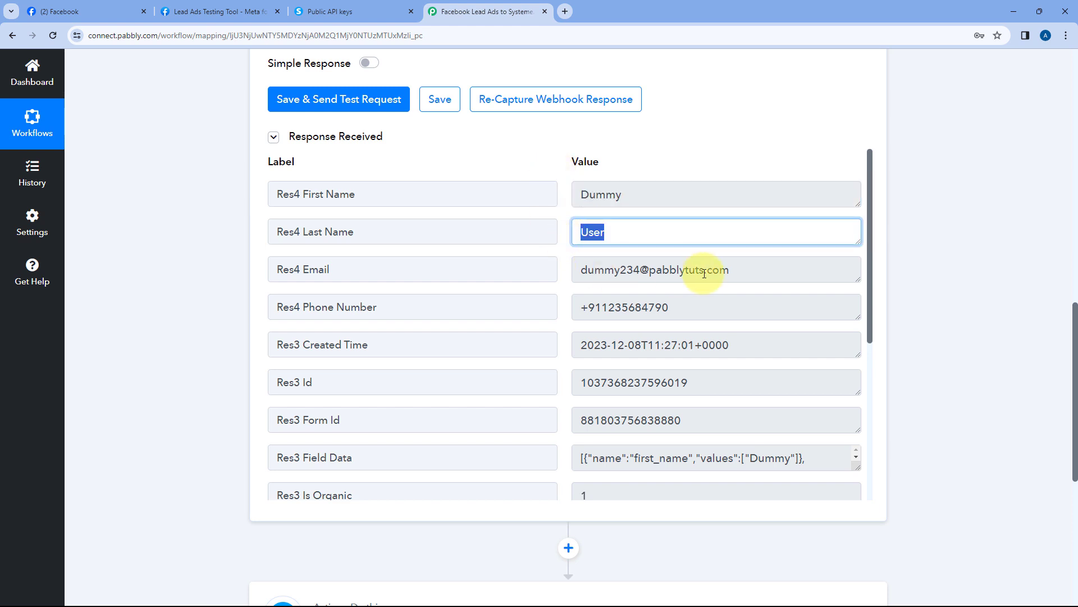
left_click_drag(731, 269, 570, 272)
left_click_drag(696, 308, 571, 308)
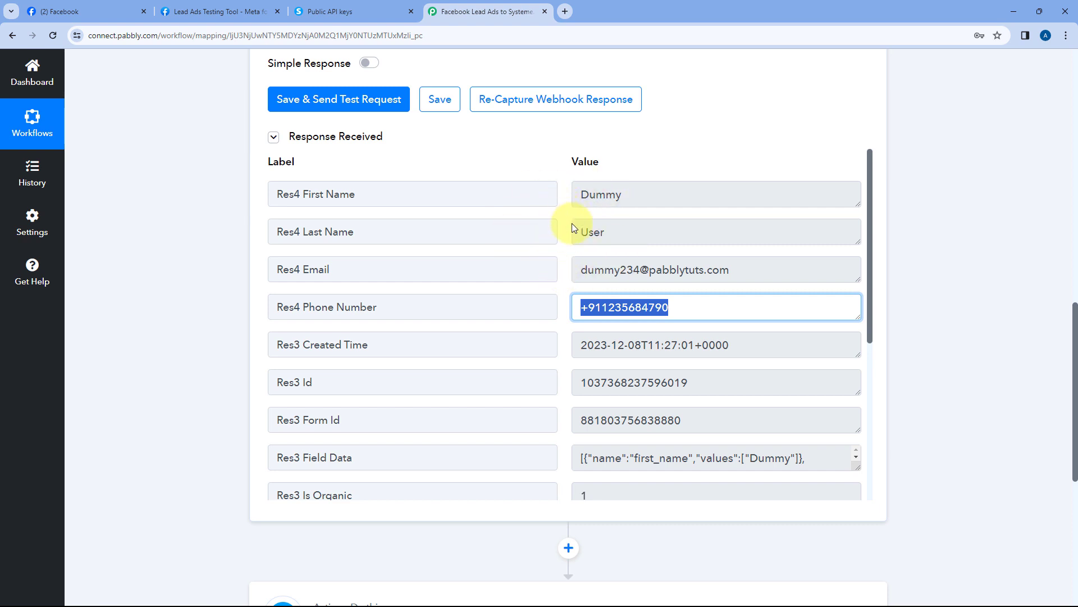
left_click(568, 260)
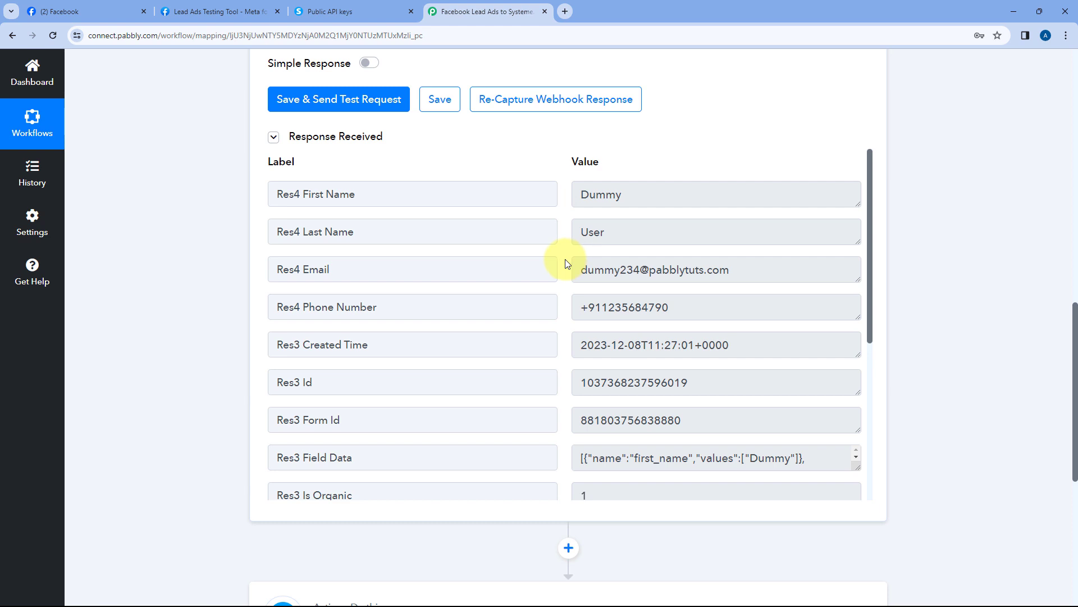
Recheck the test lead's email address, then expand the Systeme.io Create Contact action
scroll(549, 164, "down", 1)
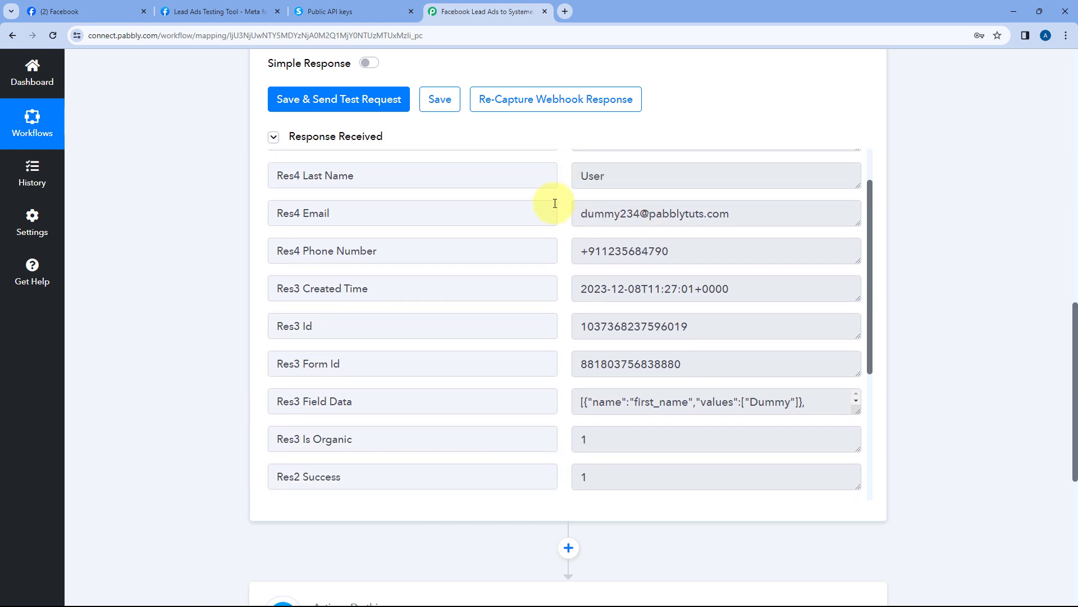
scroll(554, 180, "up", 1)
scroll(549, 132, "down", 1)
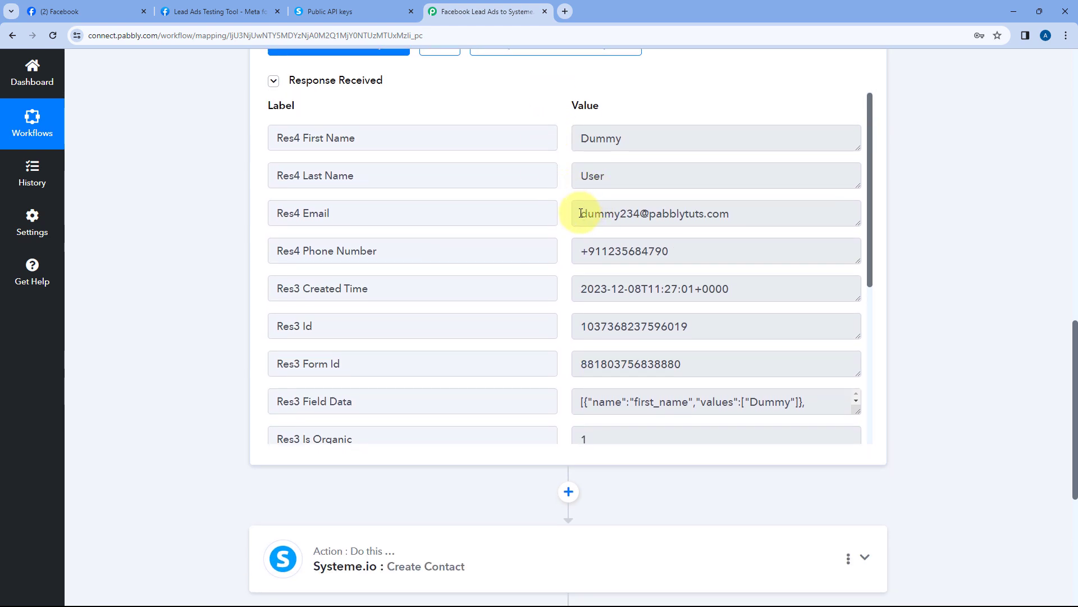
left_click_drag(581, 213, 758, 214)
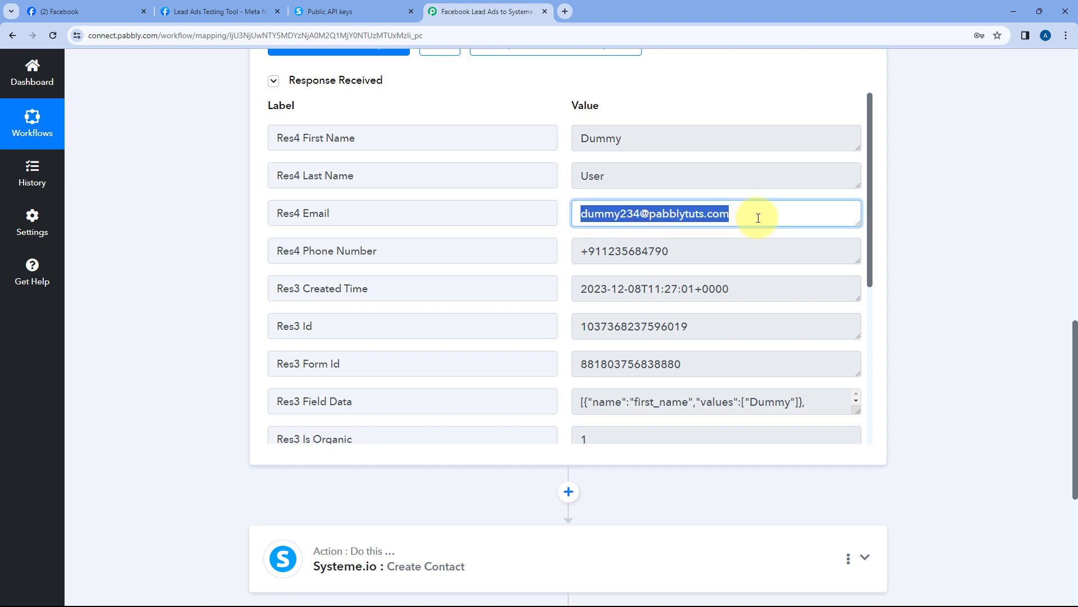
left_click(565, 216)
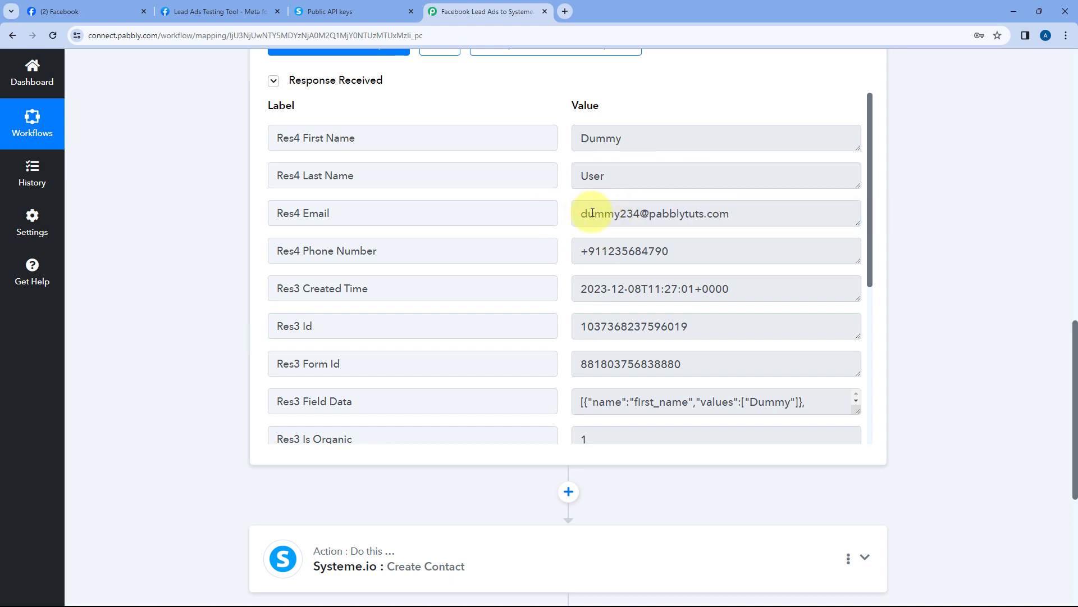
left_click_drag(585, 214, 767, 214)
left_click(221, 252)
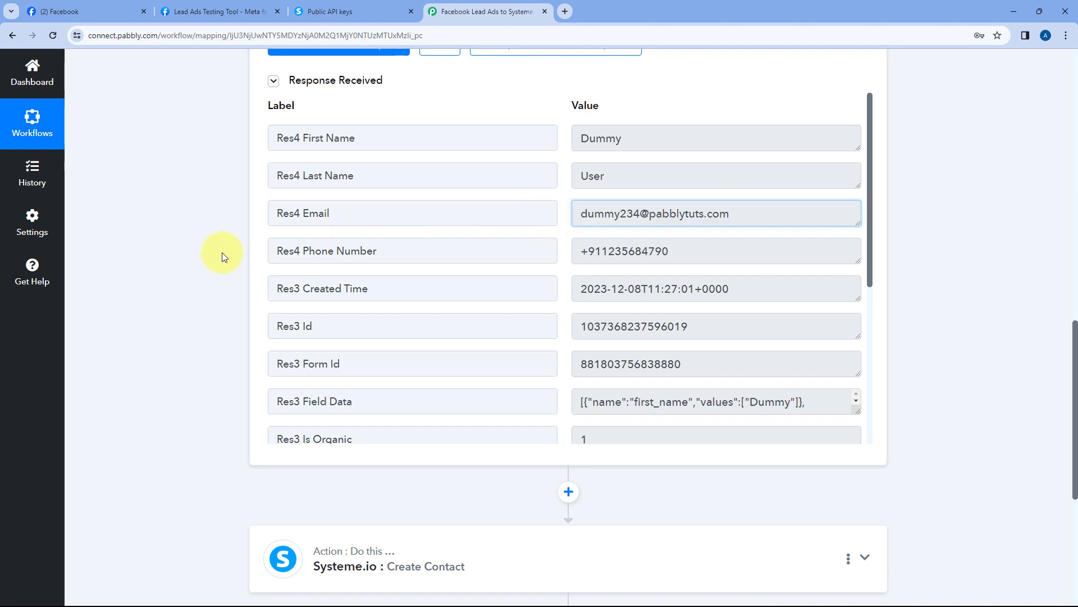
scroll(222, 252, "down", 5)
left_click(480, 282)
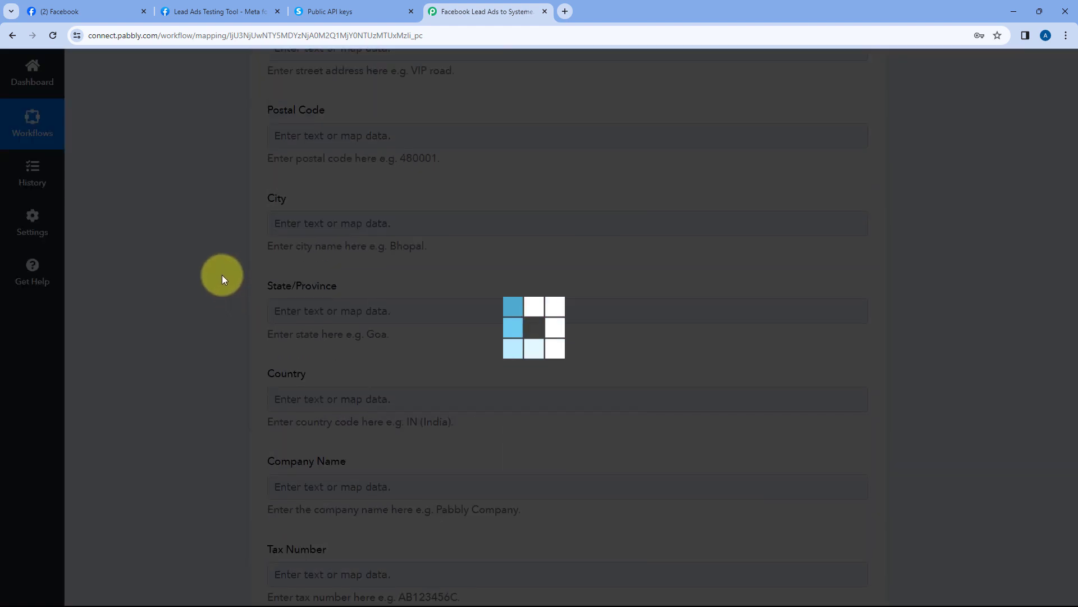
Map the Facebook trigger's Res4 Email into Email Address, checking the Lead Ads Testing Tool
scroll(221, 275, "down", 3)
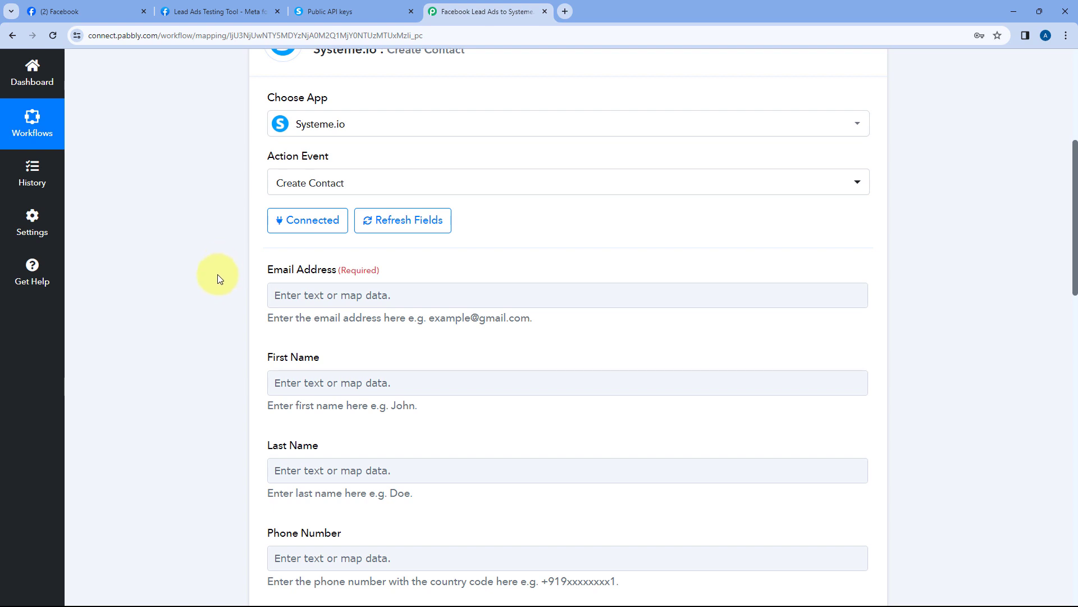
scroll(218, 274, "down", 2)
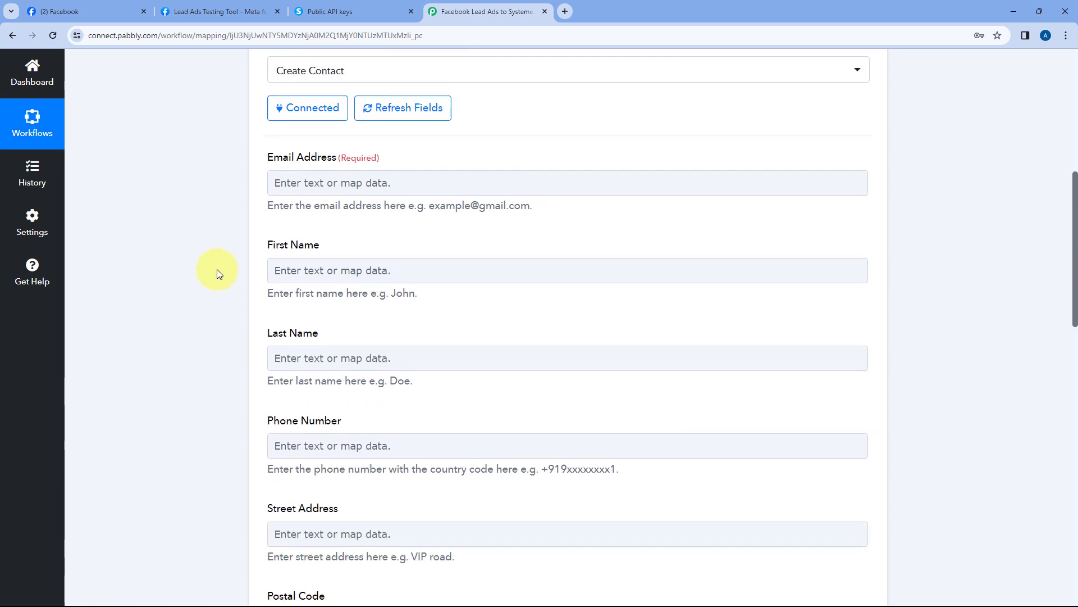
left_click(312, 184)
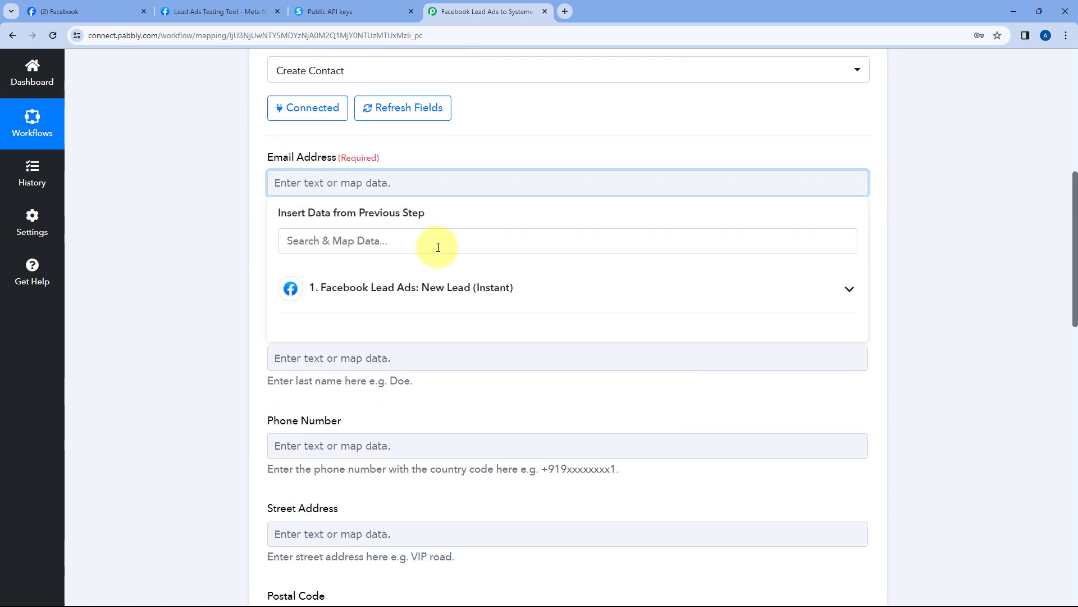
left_click(534, 293)
scroll(248, 294, "down", 2)
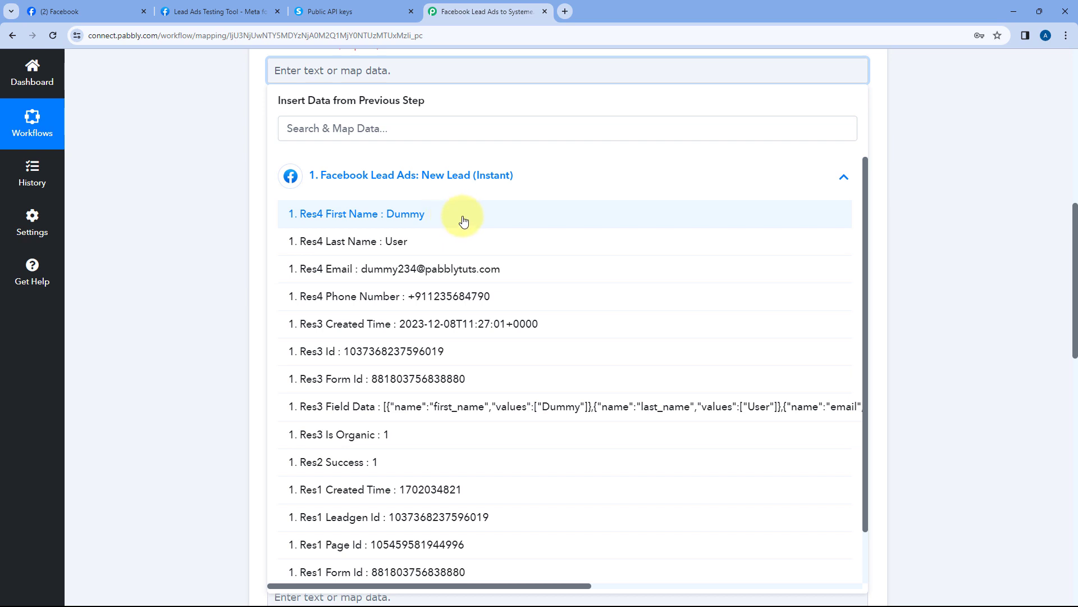
left_click(344, 274)
left_click(241, 209)
scroll(240, 209, "up", 2)
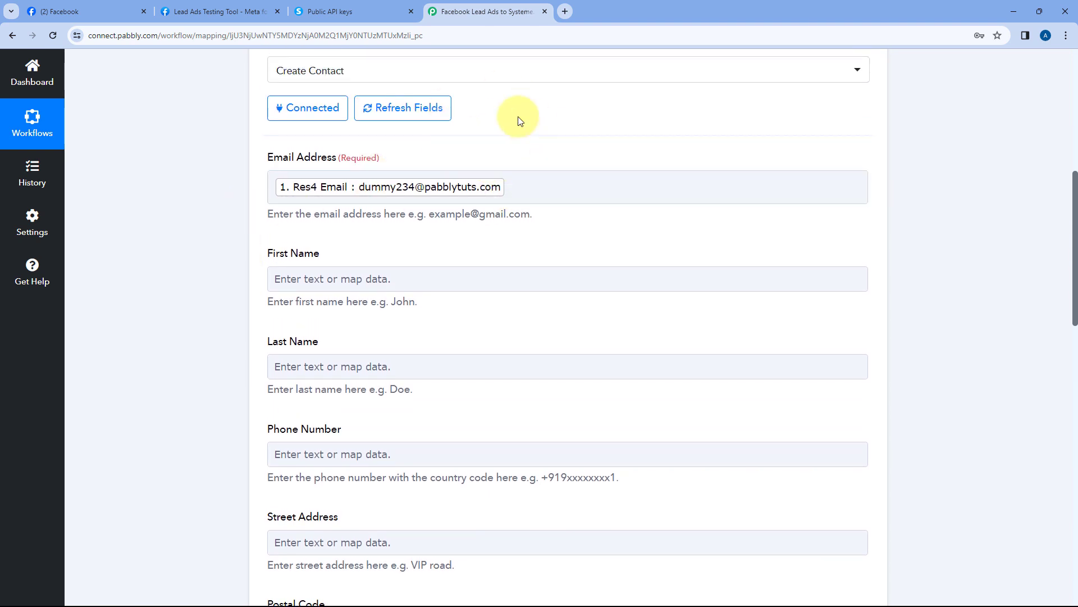
left_click(248, 7)
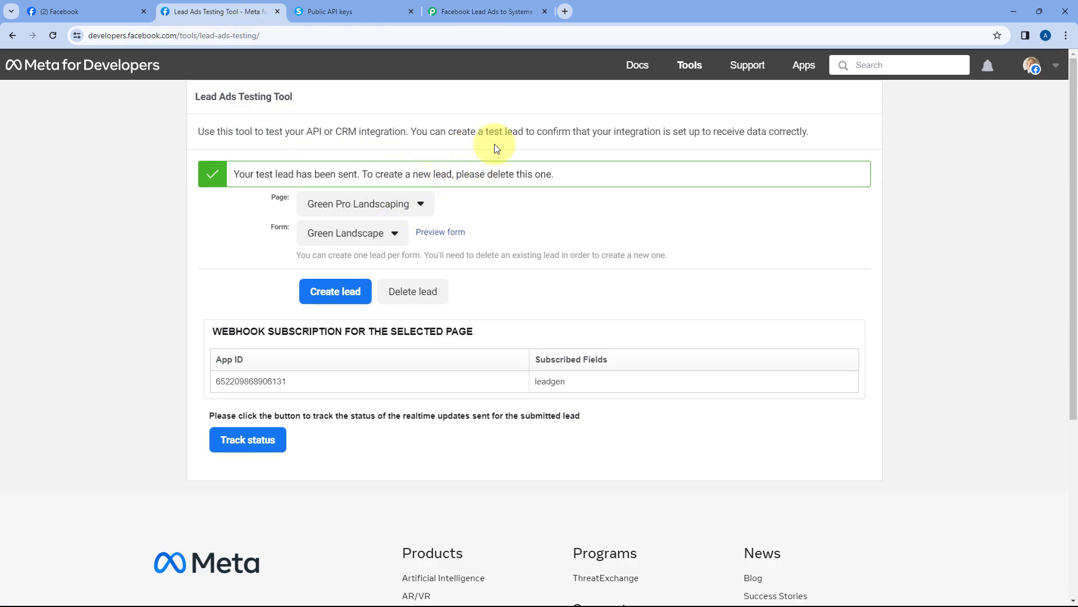
left_click(490, 8)
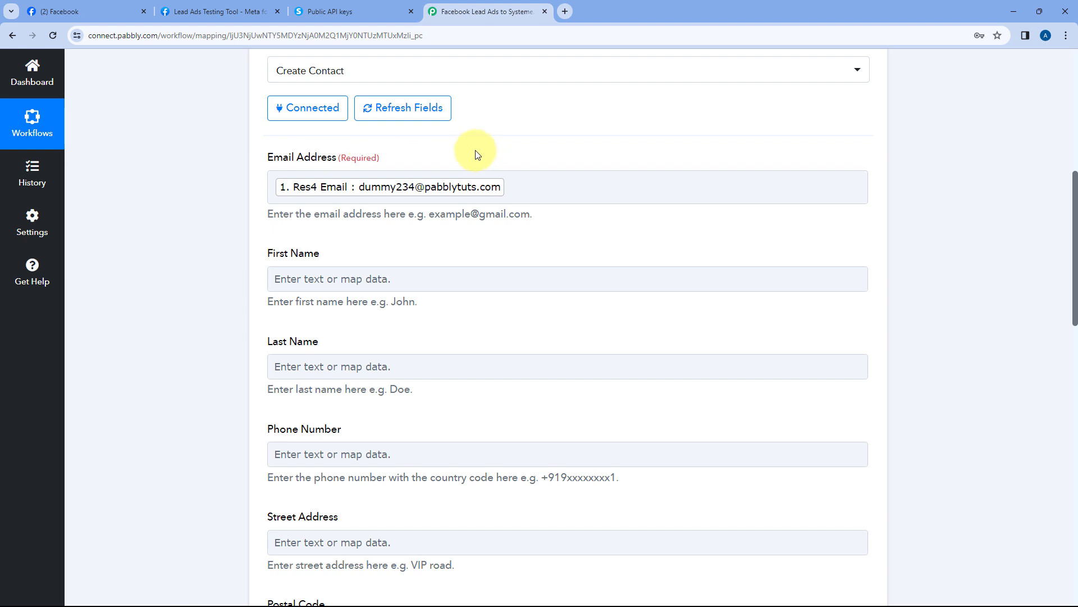
Map the lead's Res4 First Name and Last Name into the First Name and Last Name fields
scroll(343, 176, "down", 1)
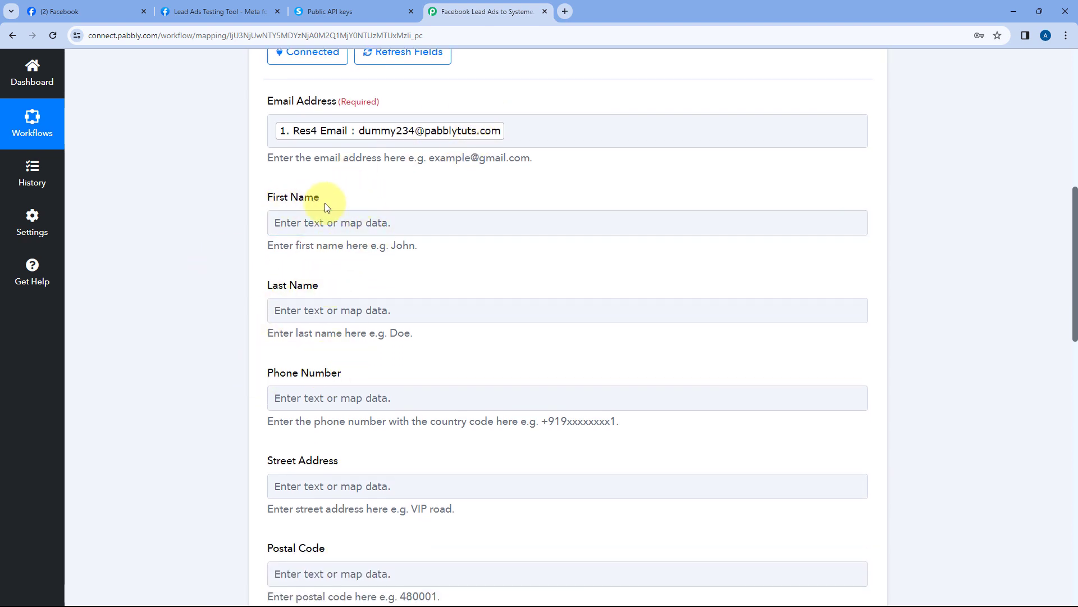
left_click(323, 220)
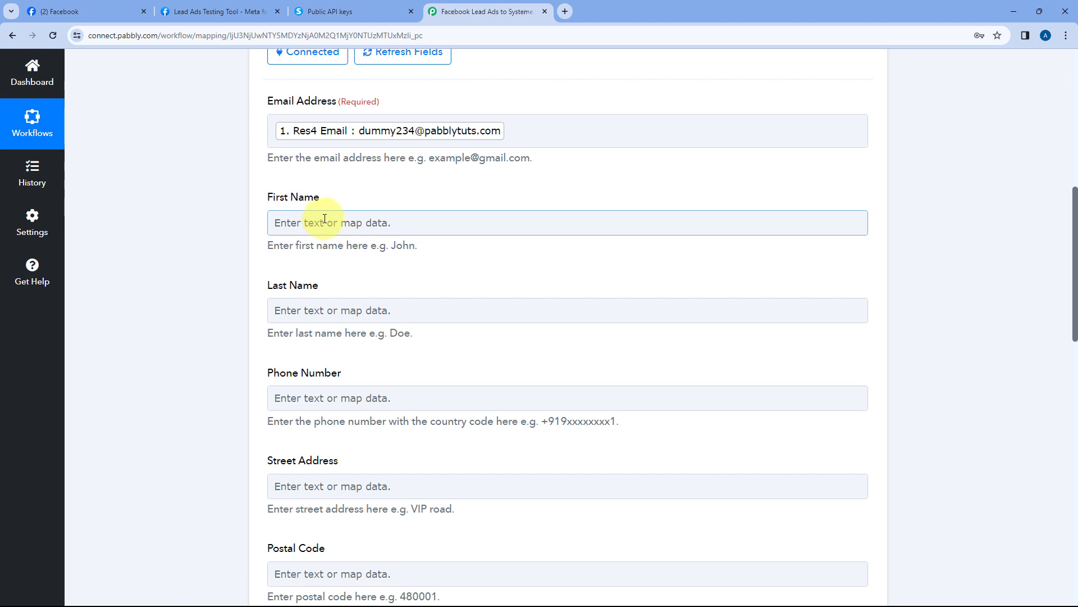
scroll(247, 221, "down", 1)
left_click(284, 165)
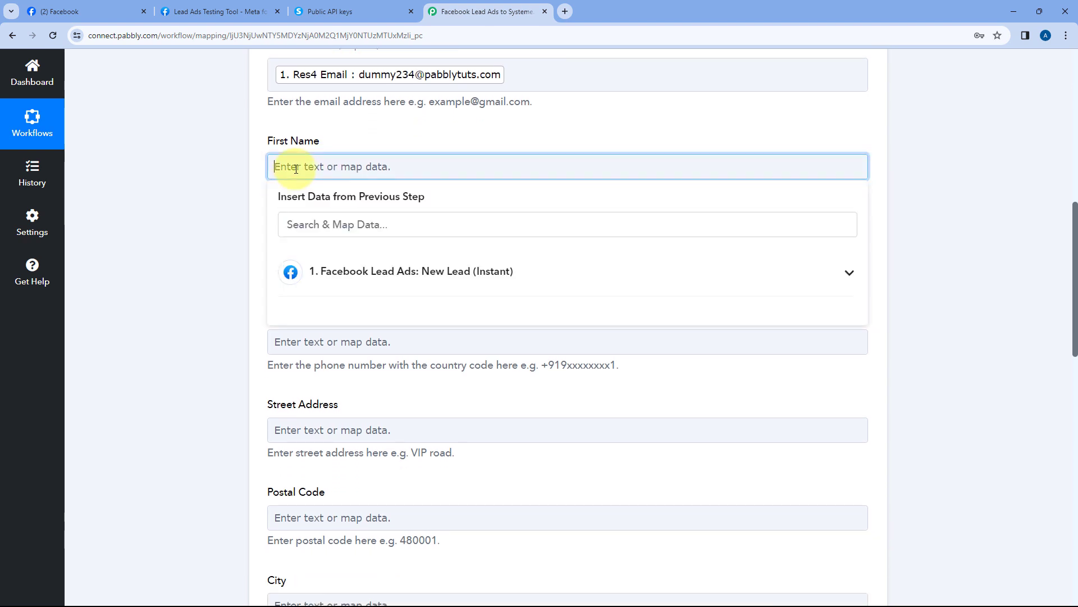
left_click(410, 274)
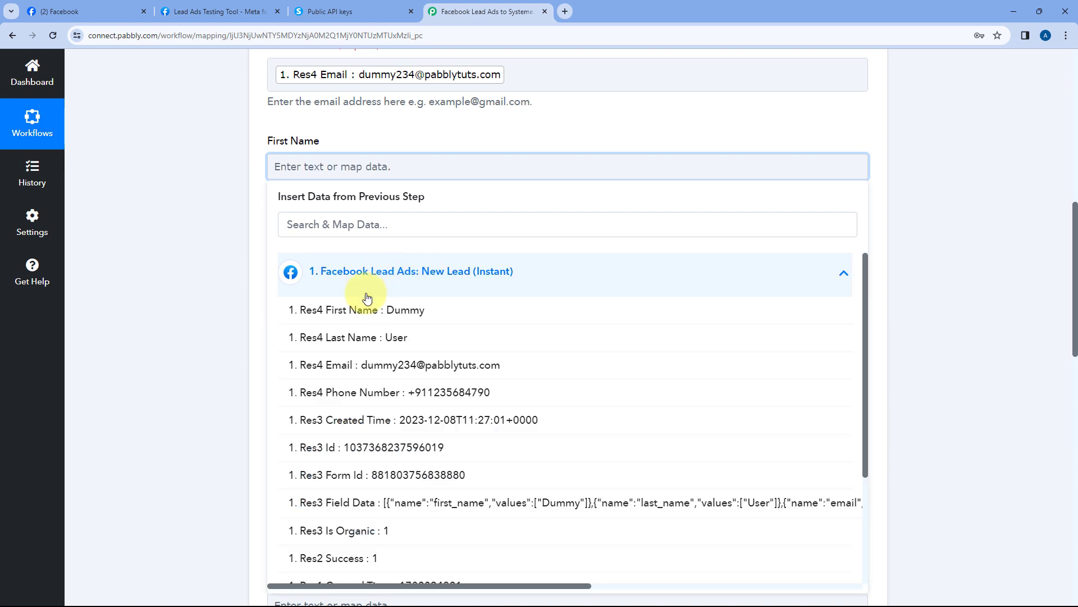
left_click(397, 311)
left_click(242, 202)
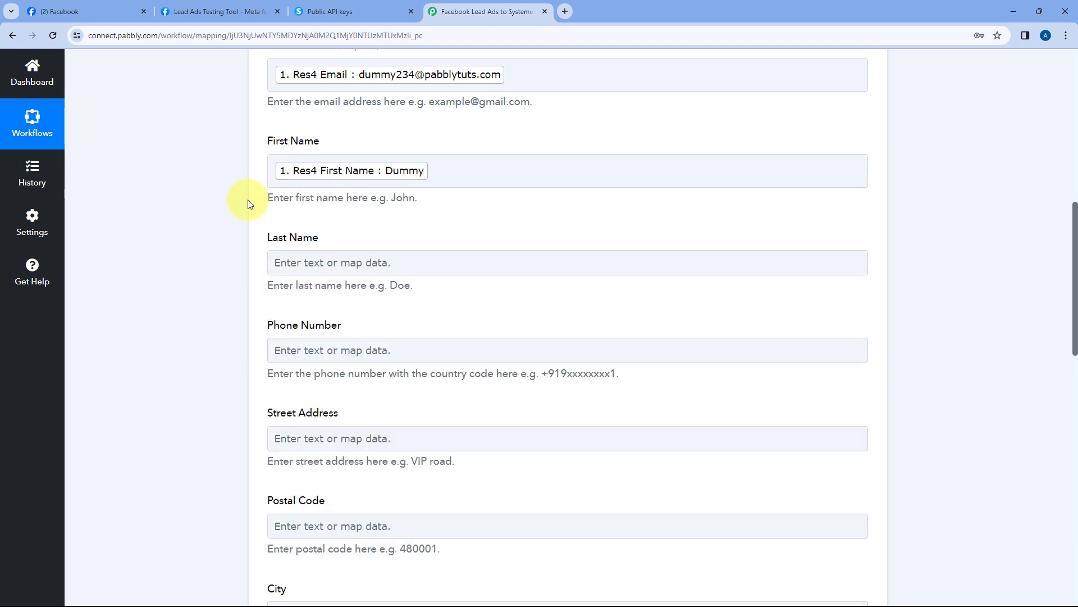
scroll(323, 222, "down", 1)
left_click(313, 206)
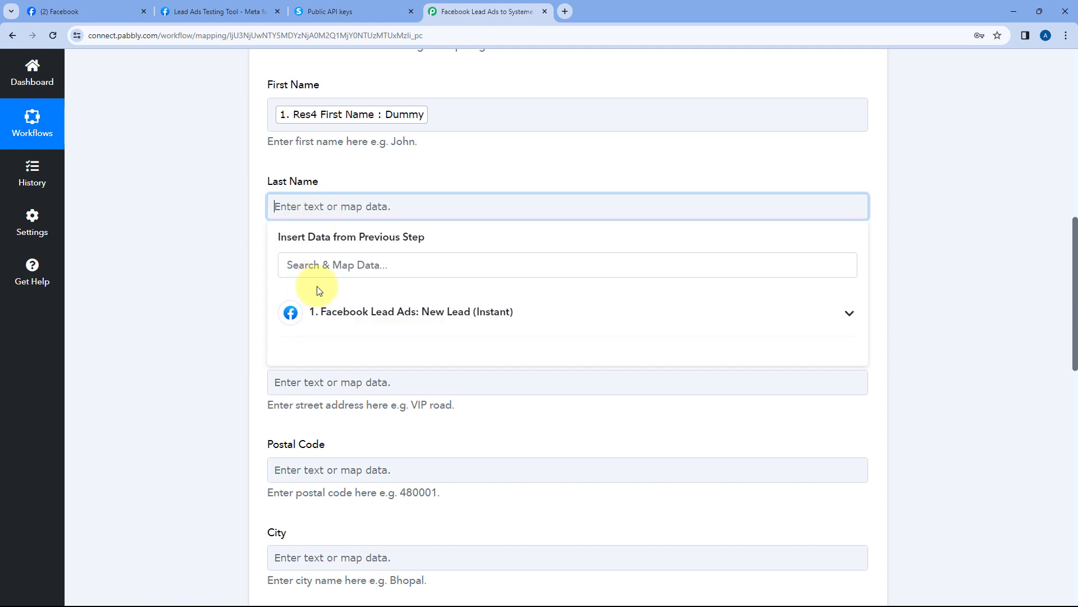
left_click(315, 306)
left_click(341, 387)
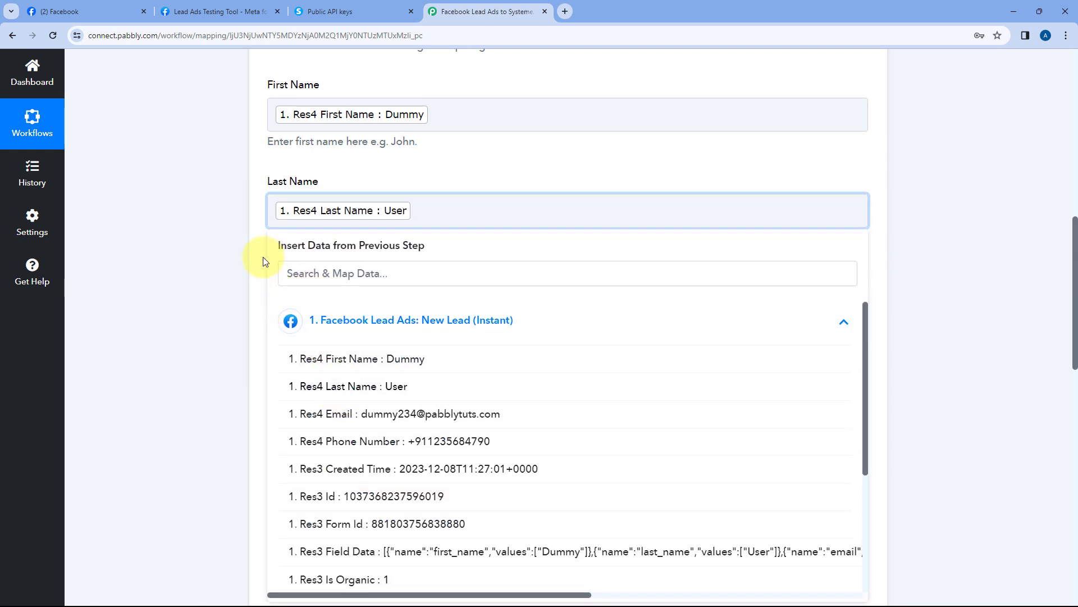
Map the lead's Res4 Phone Number into the Phone Number field
left_click(262, 257)
scroll(262, 258, "down", 1)
left_click(290, 242)
left_click(349, 362)
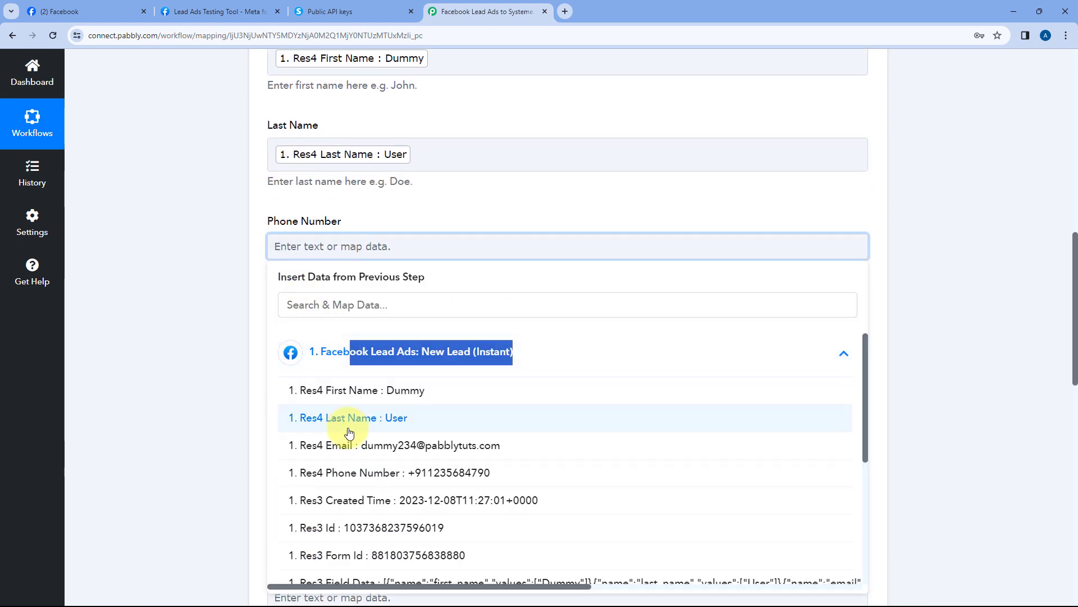
left_click(315, 481)
left_click(242, 262)
scroll(249, 250, "down", 3)
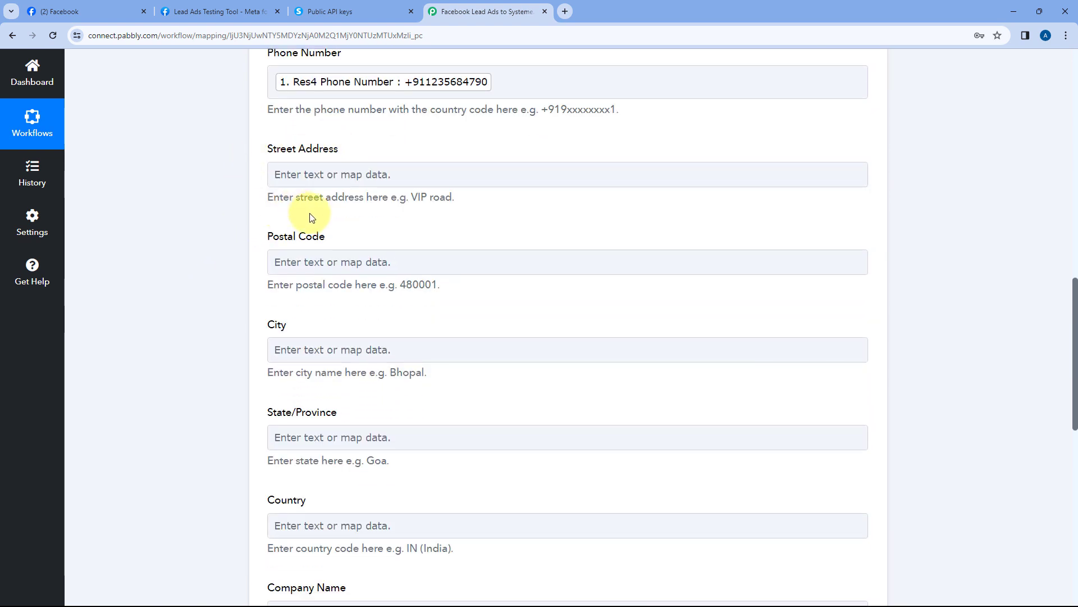
scroll(344, 186, "down", 4)
scroll(270, 267, "down", 2)
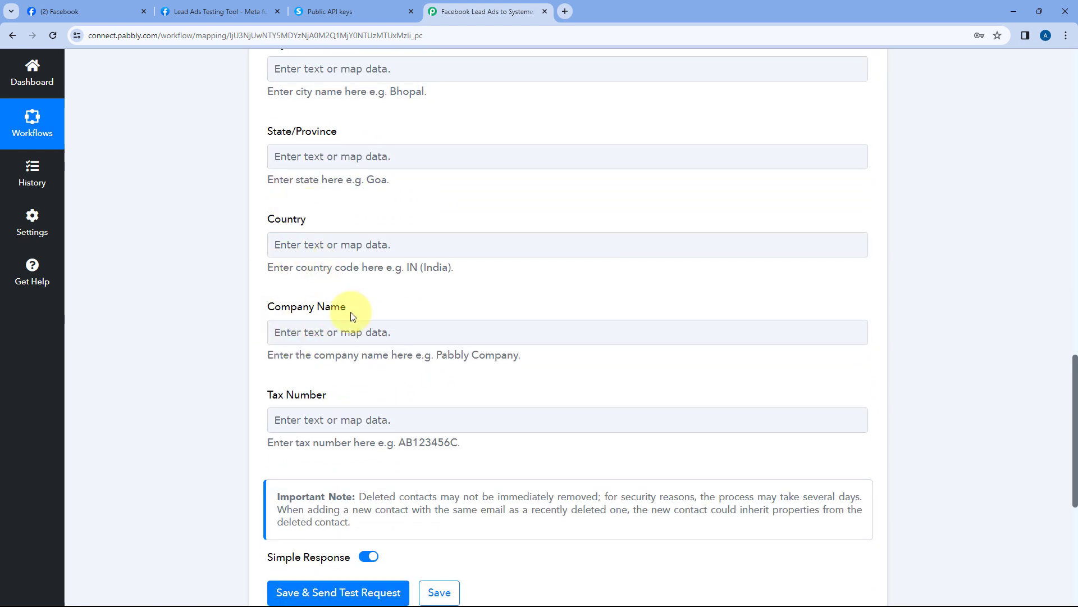
scroll(373, 272, "up", 3)
scroll(413, 202, "up", 3)
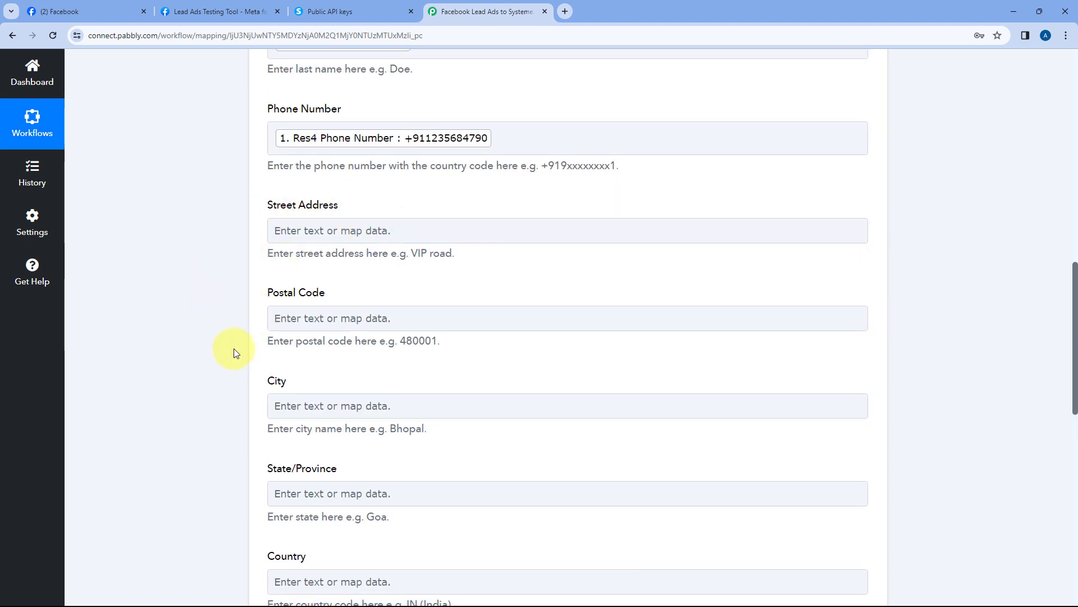
scroll(235, 353, "down", 1)
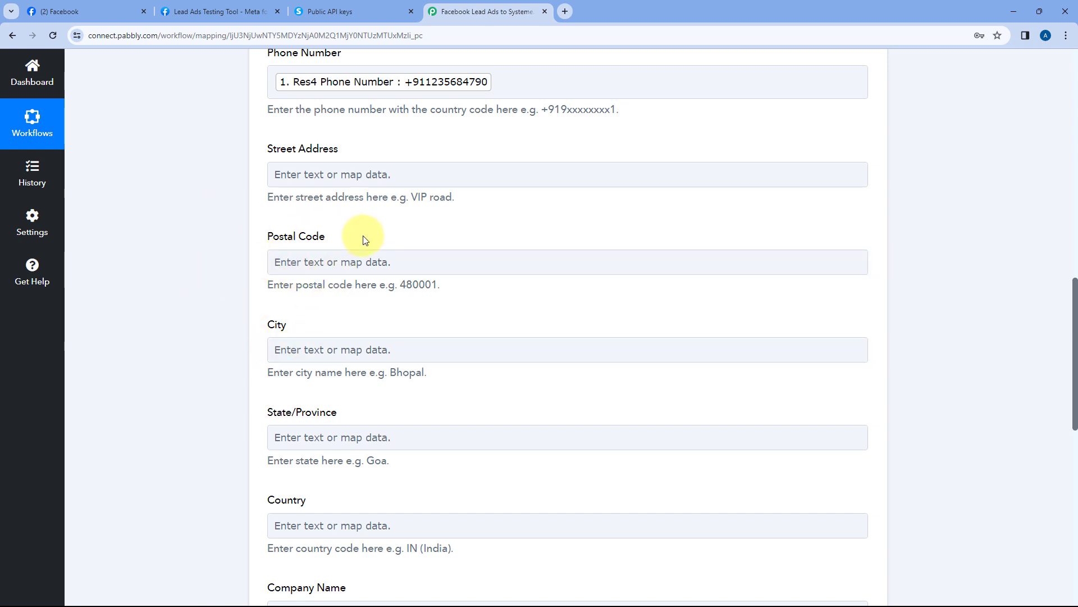
scroll(337, 147, "down", 1)
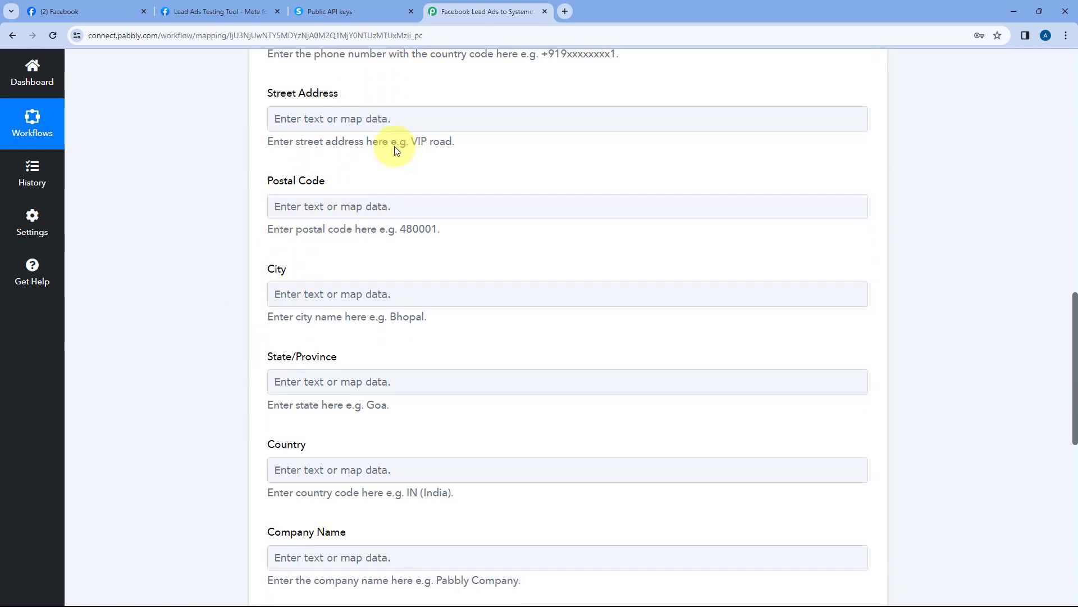
scroll(275, 185, "down", 4)
scroll(313, 247, "down", 3)
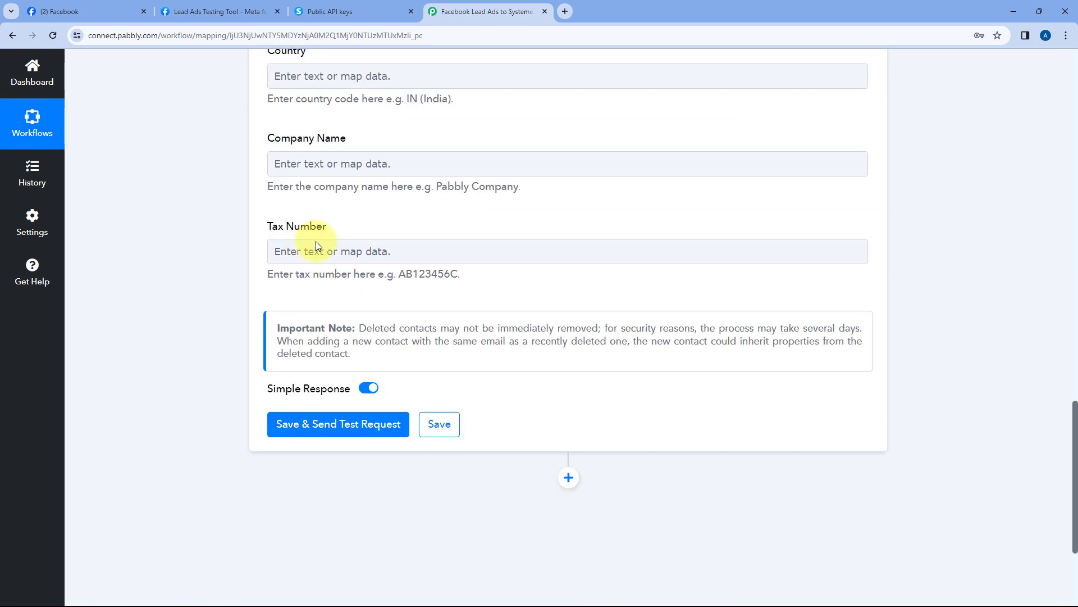
scroll(210, 379, "down", 2)
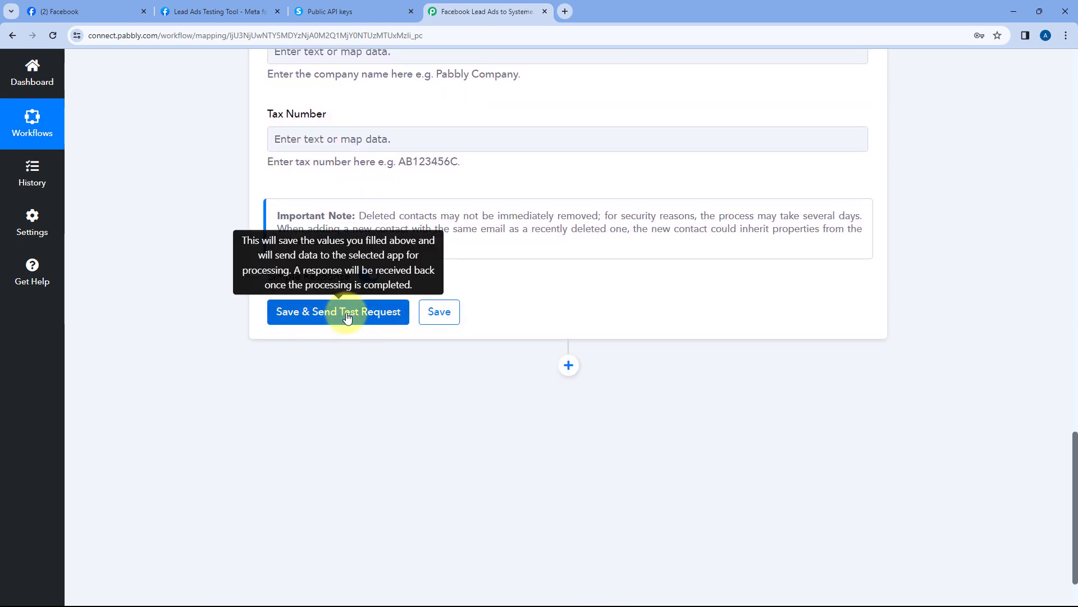
Save the field mapping and send a test contact to Systeme.io
left_click(346, 313)
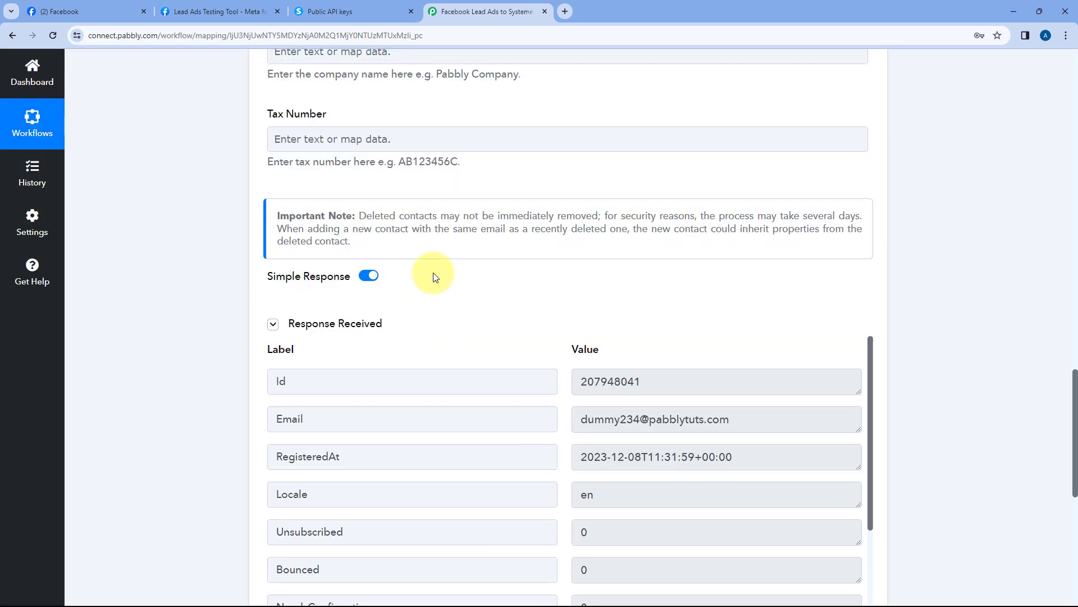
scroll(433, 276, "down", 1)
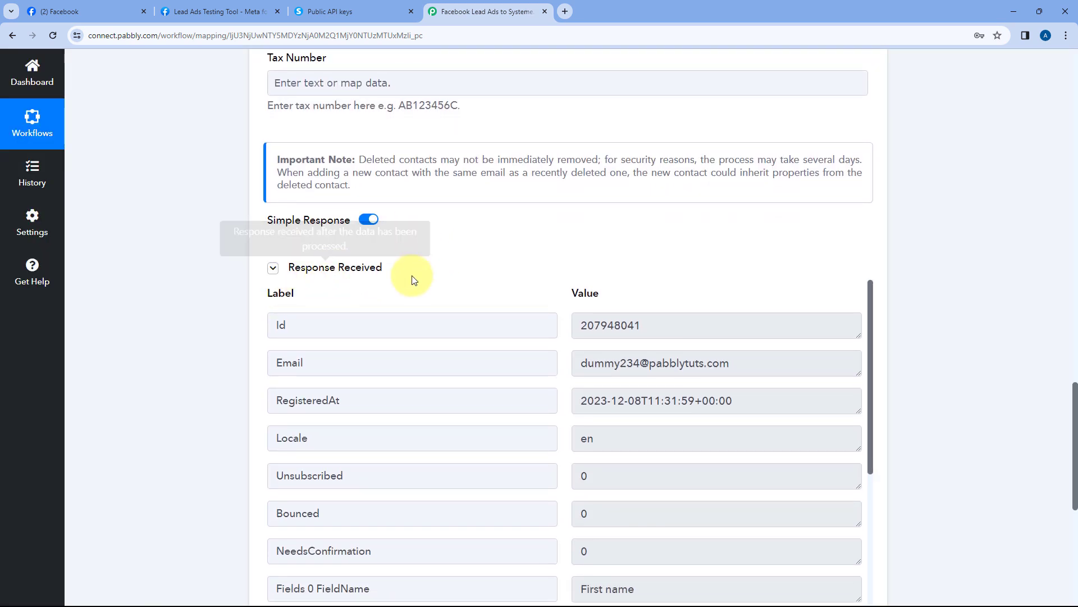
scroll(553, 253, "down", 3)
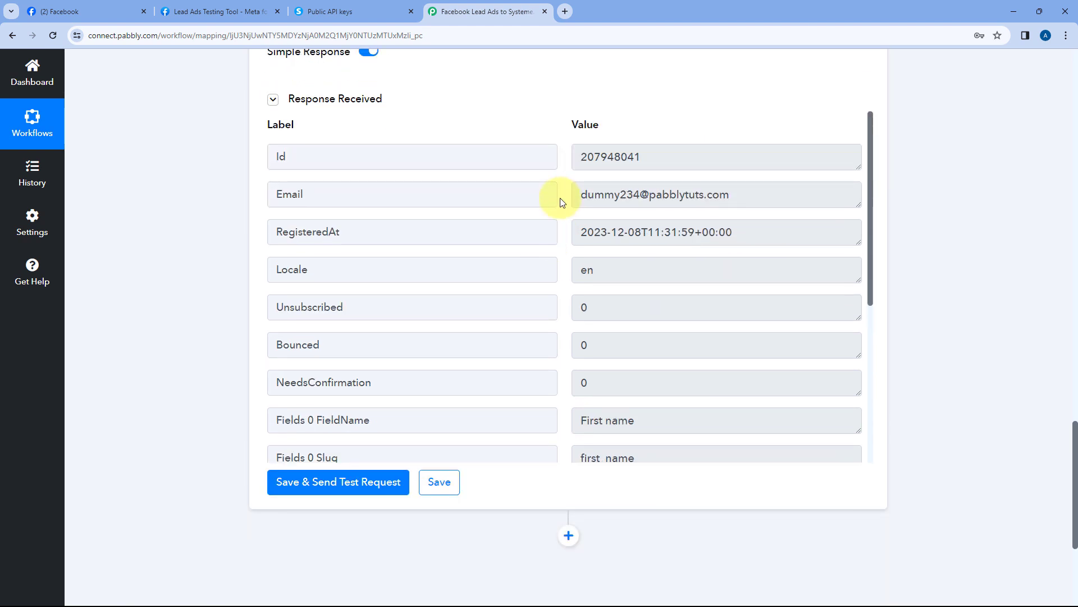
scroll(544, 127, "up", 18)
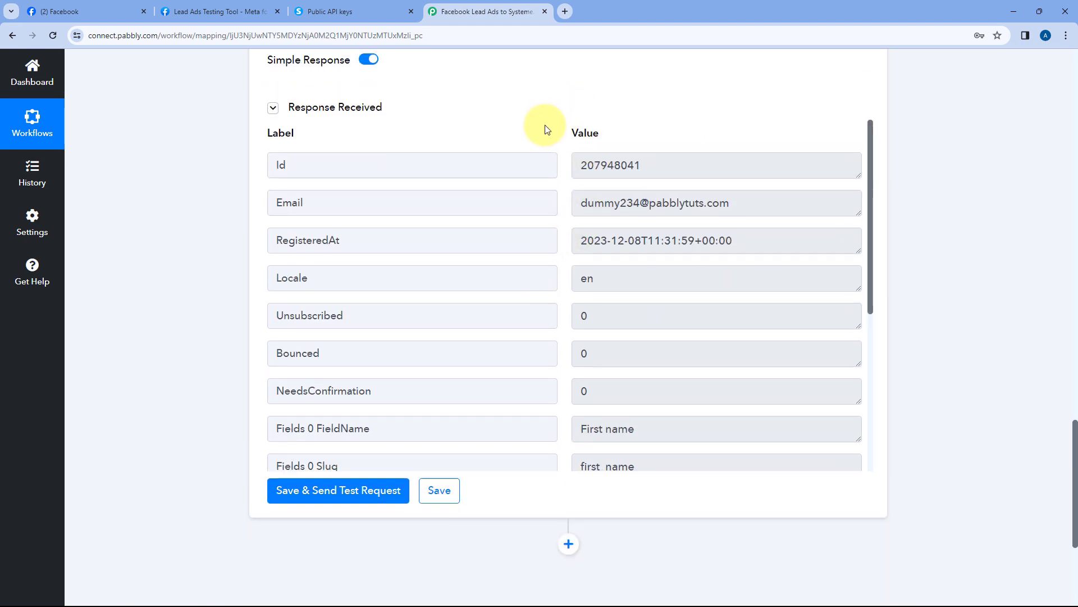
scroll(464, 249, "up", 5)
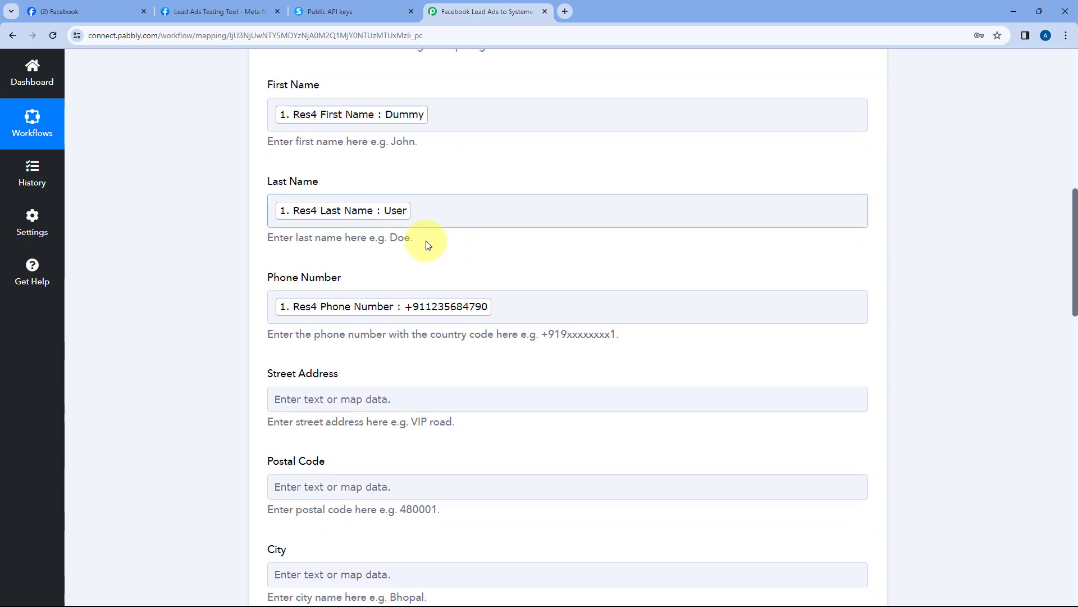
scroll(462, 203, "up", 8)
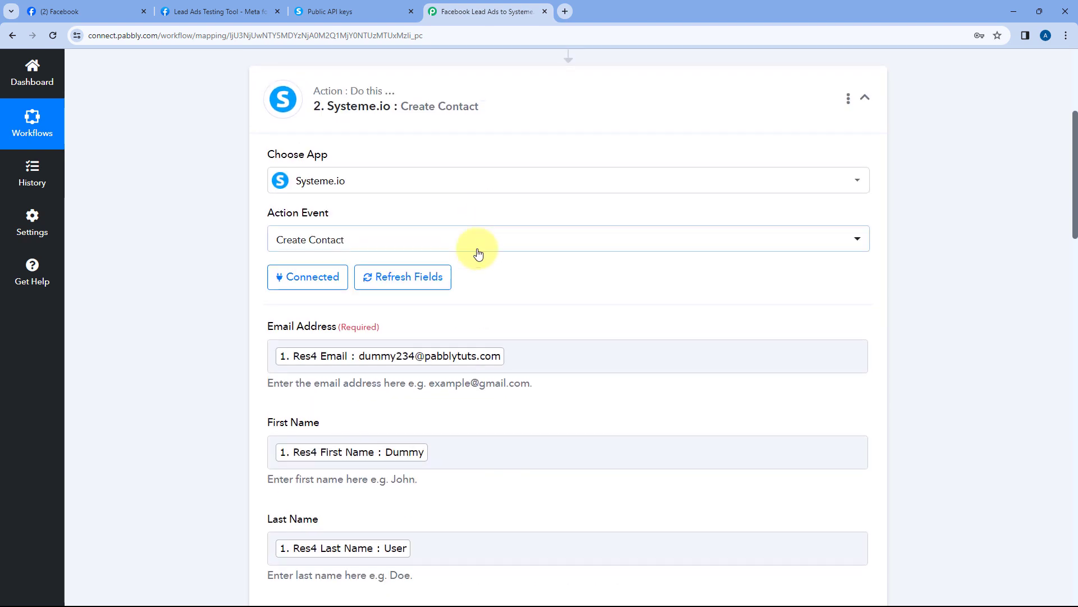
Expand the trigger and Create Contact steps to view the successful Response Received data
left_click(471, 251)
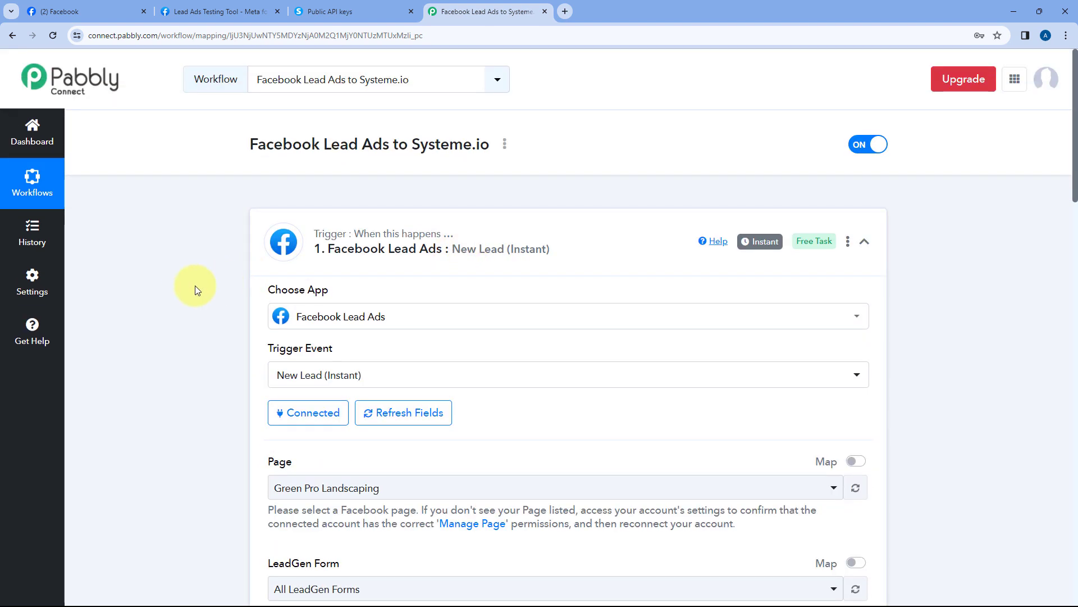
scroll(194, 285, "down", 4)
scroll(230, 287, "down", 14)
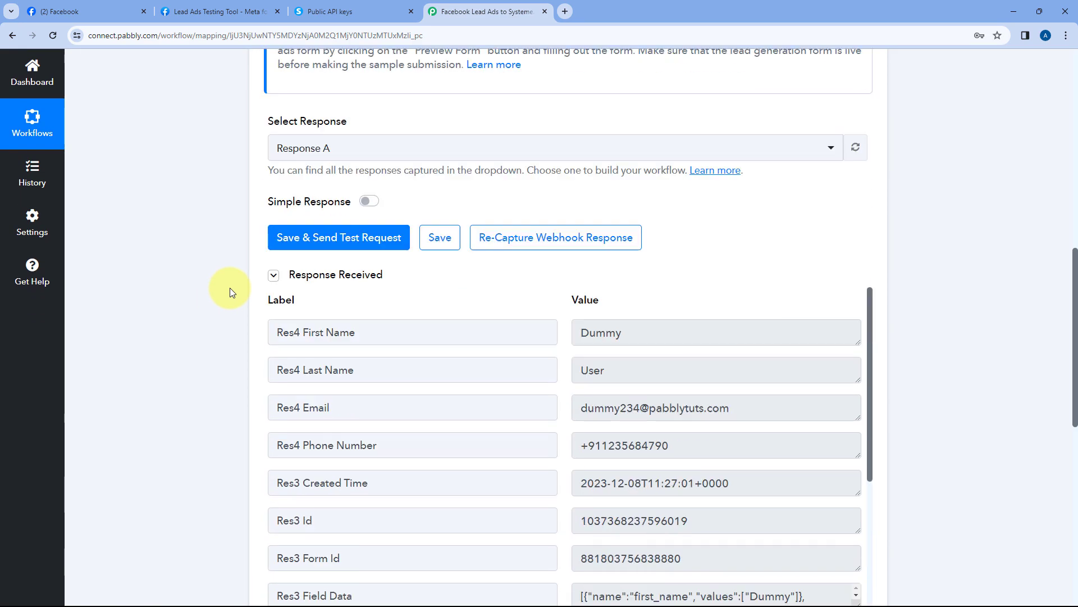
left_click(464, 242)
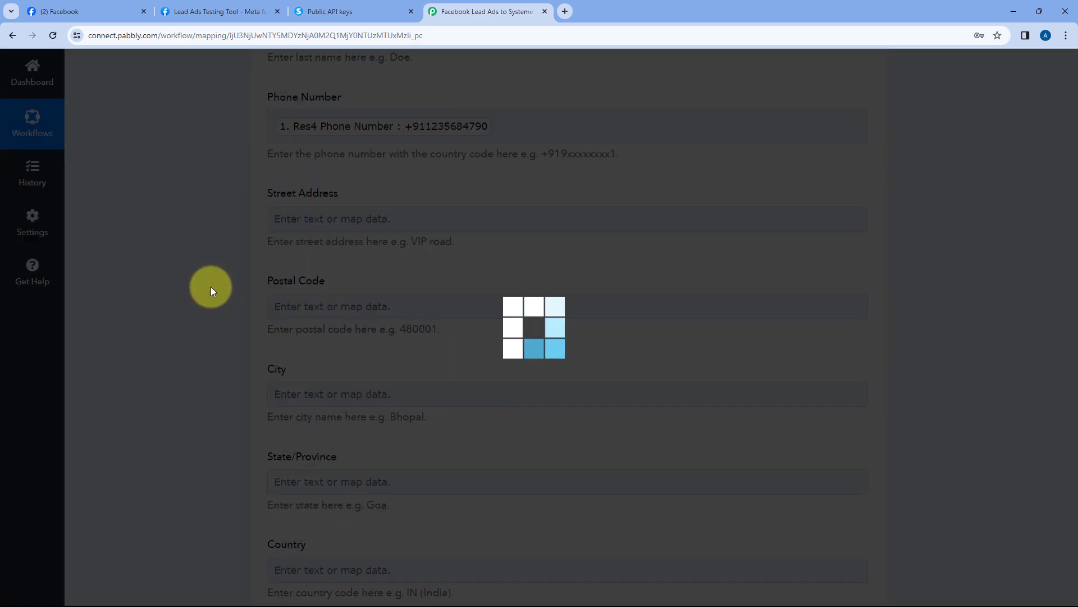
scroll(213, 284, "down", 10)
scroll(217, 281, "down", 12)
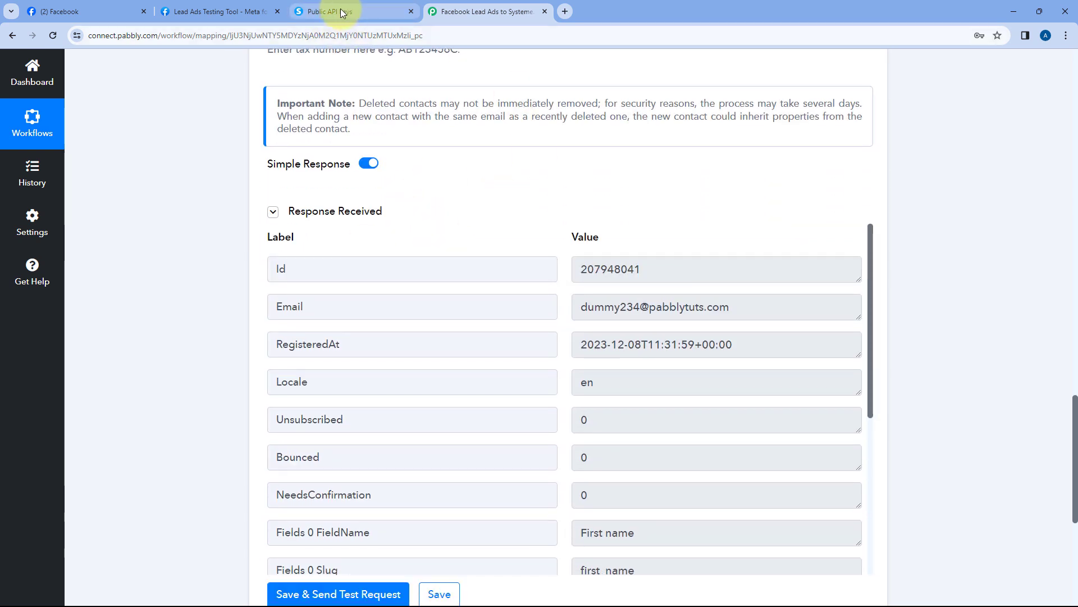
Open the newest contact in Systeme.io Contacts and confirm the lead's name and email arrived
left_click(366, 12)
scroll(332, 134, "up", 3)
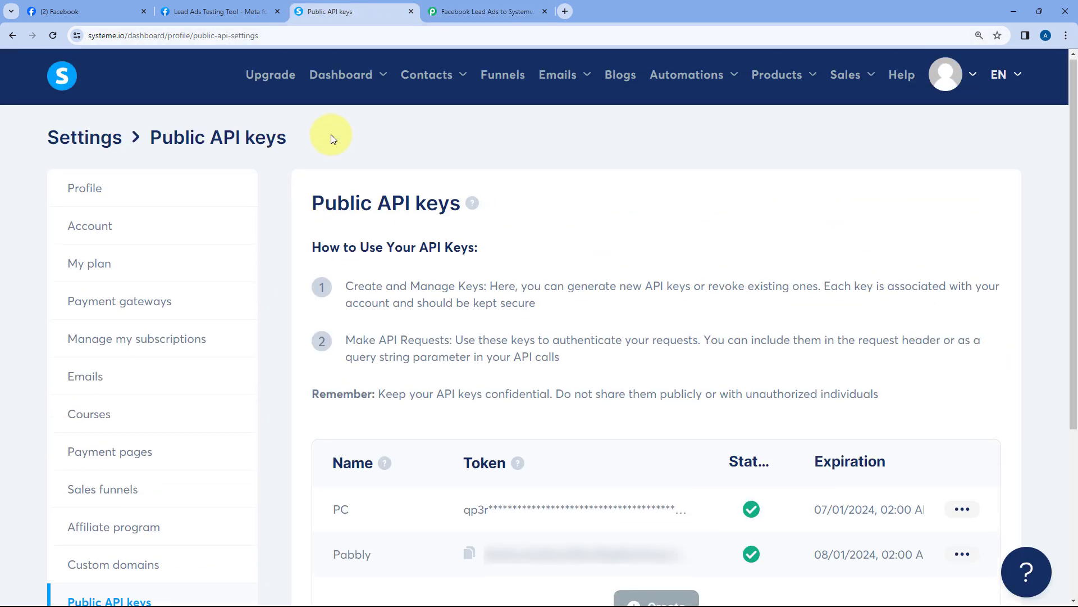
mouse_move(445, 74)
left_click(430, 130)
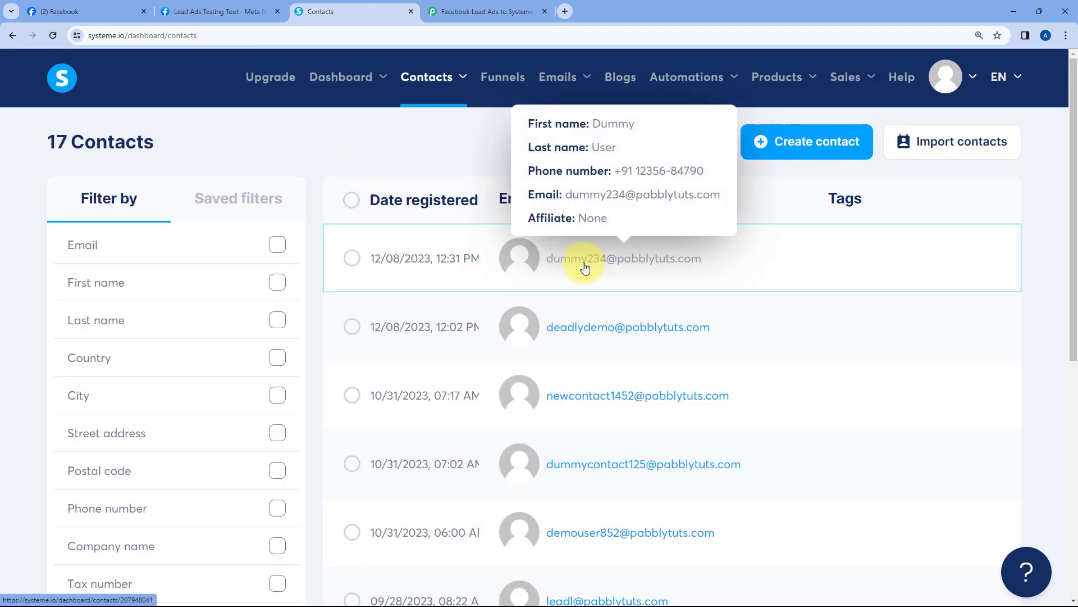
left_click(564, 267)
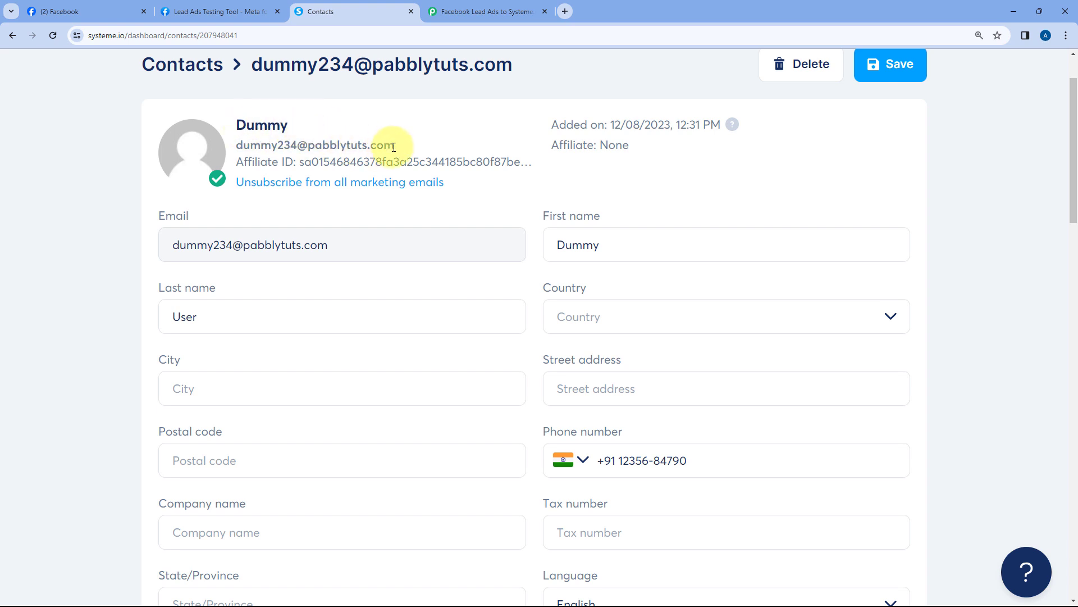
left_click_drag(394, 147, 229, 149)
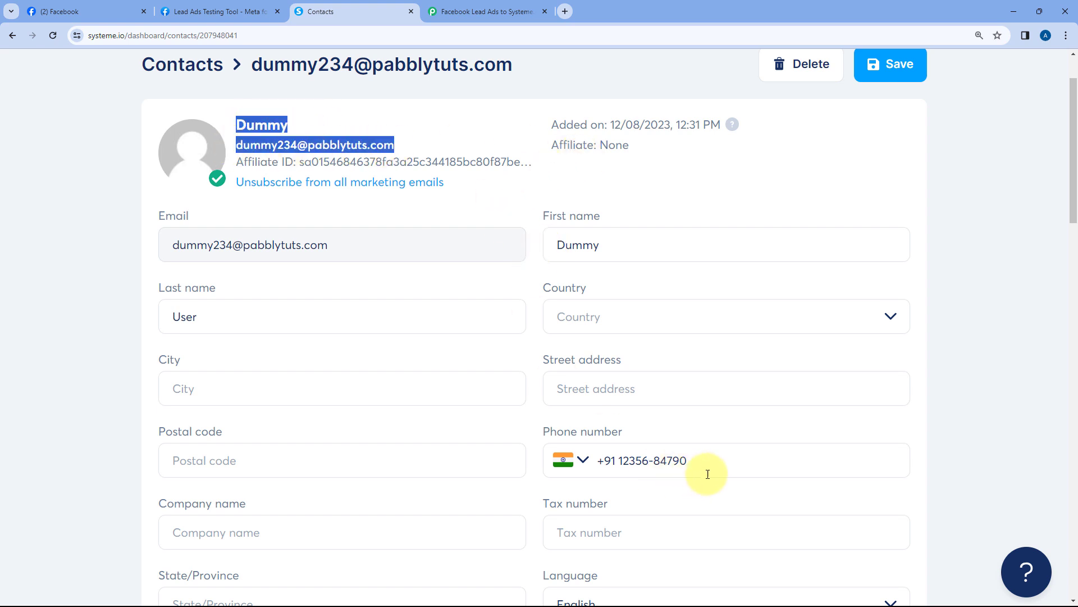
left_click(525, 354)
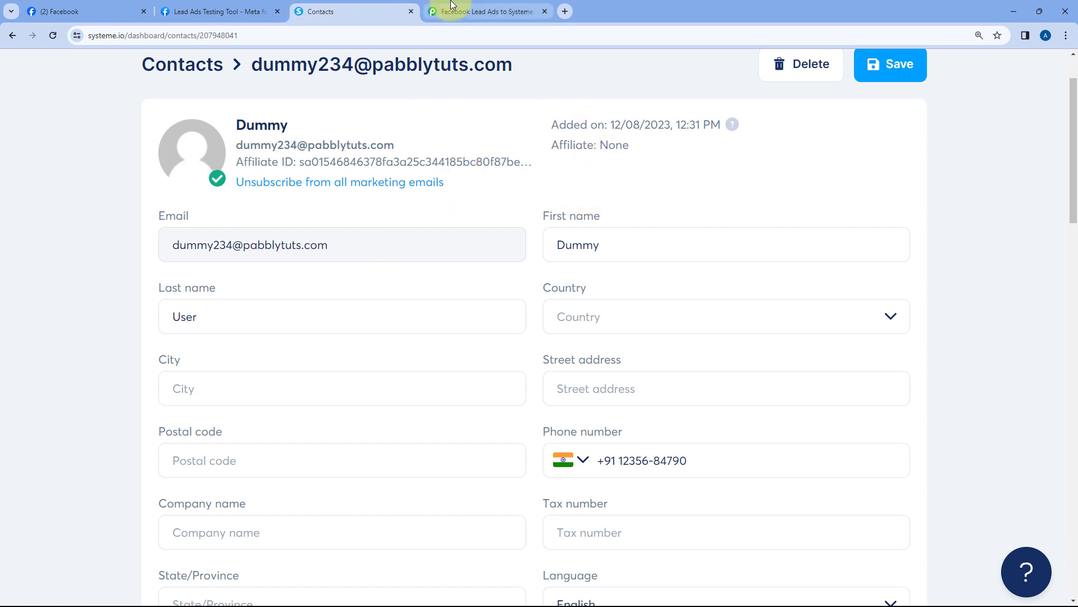
left_click(484, 11)
Scroll to the top of the workflow and collapse the Systeme.io Create Contact step
scroll(465, 236, "up", 7)
scroll(696, 222, "up", 15)
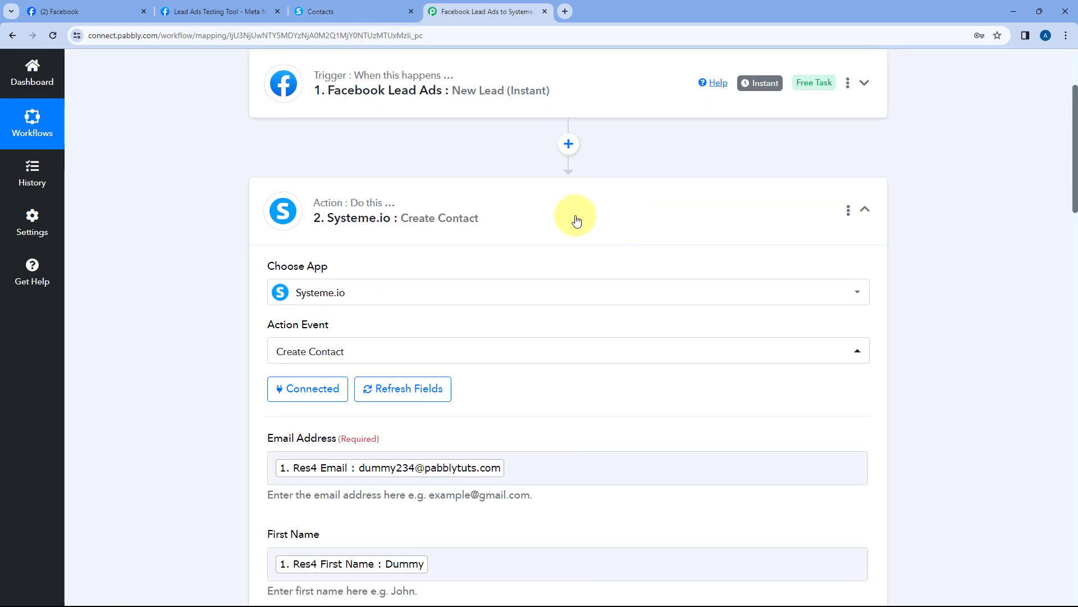
left_click(577, 220)
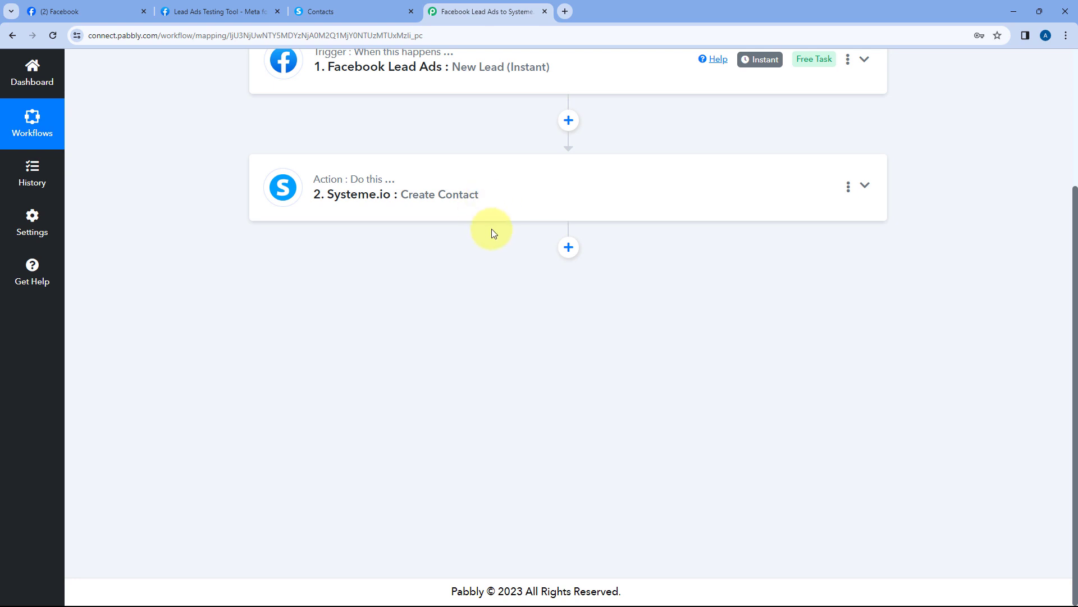
Add a Systeme.io 'Add Tag to Contact' step below Create Contact, using the existing Systeme.io connection
left_click(569, 248)
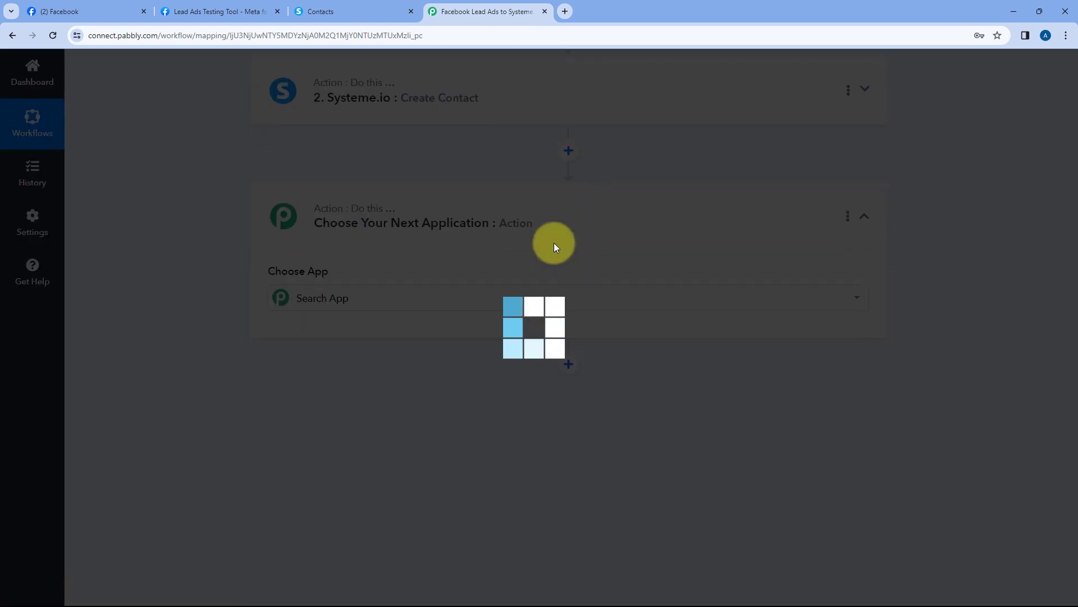
type("S")
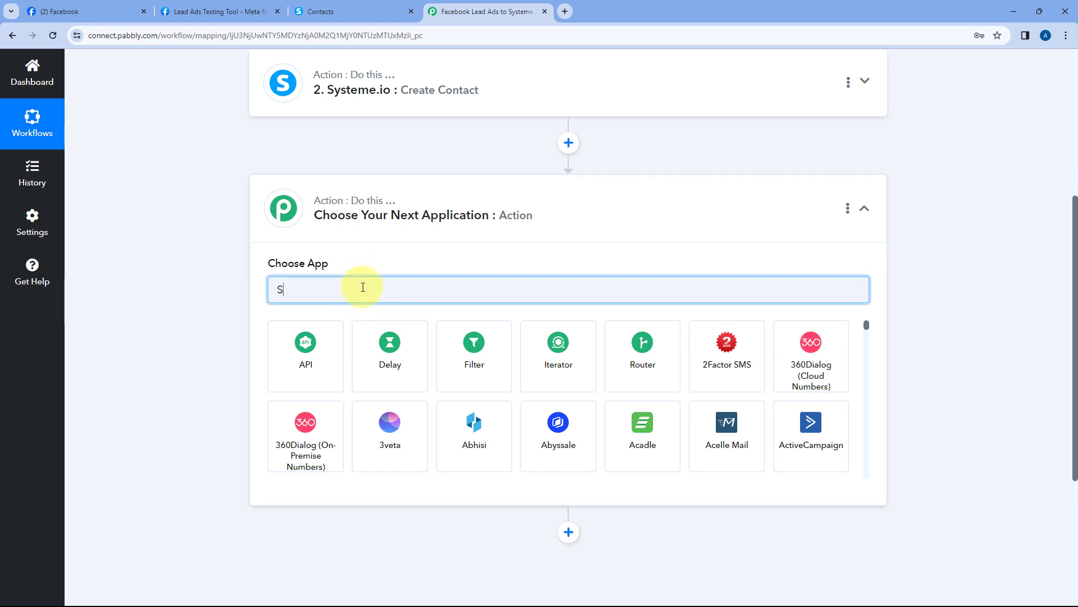
type("ys")
left_click(373, 339)
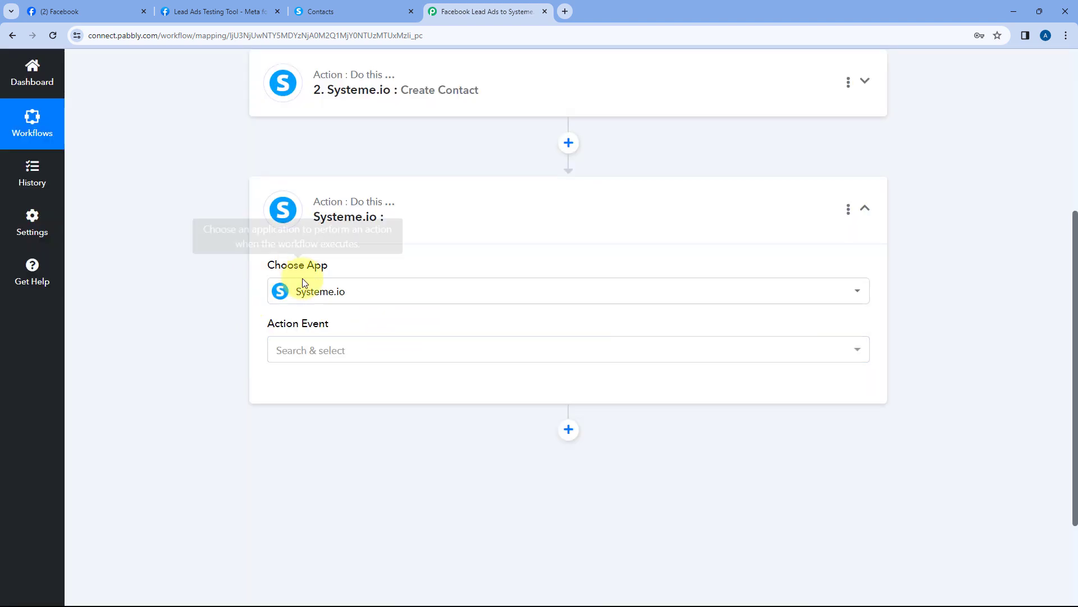
scroll(359, 239, "down", 1)
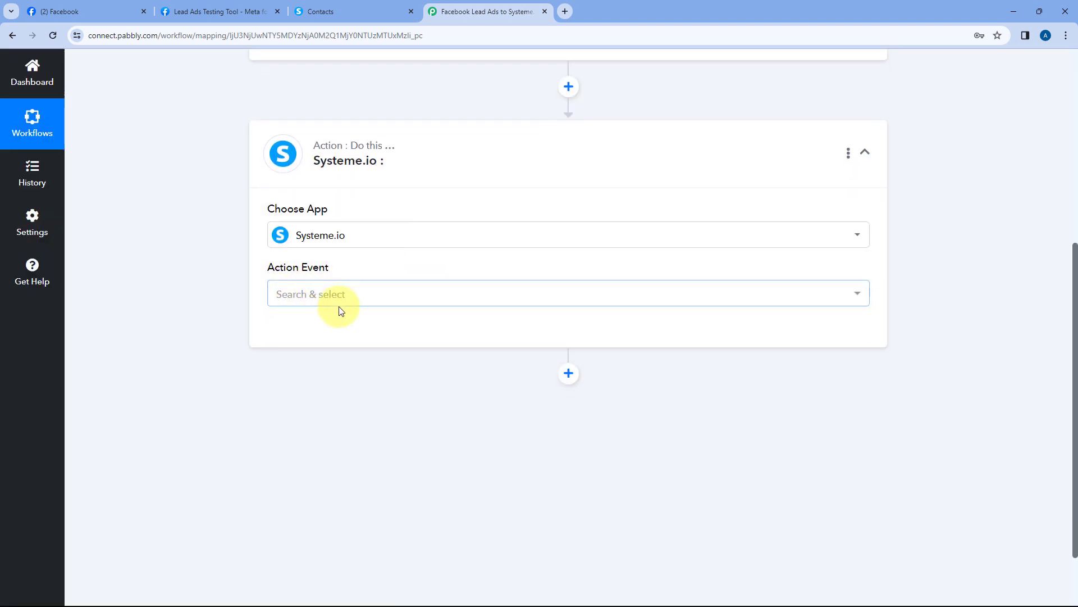
left_click(298, 297)
scroll(224, 280, "down", 2)
scroll(401, 335, "down", 1)
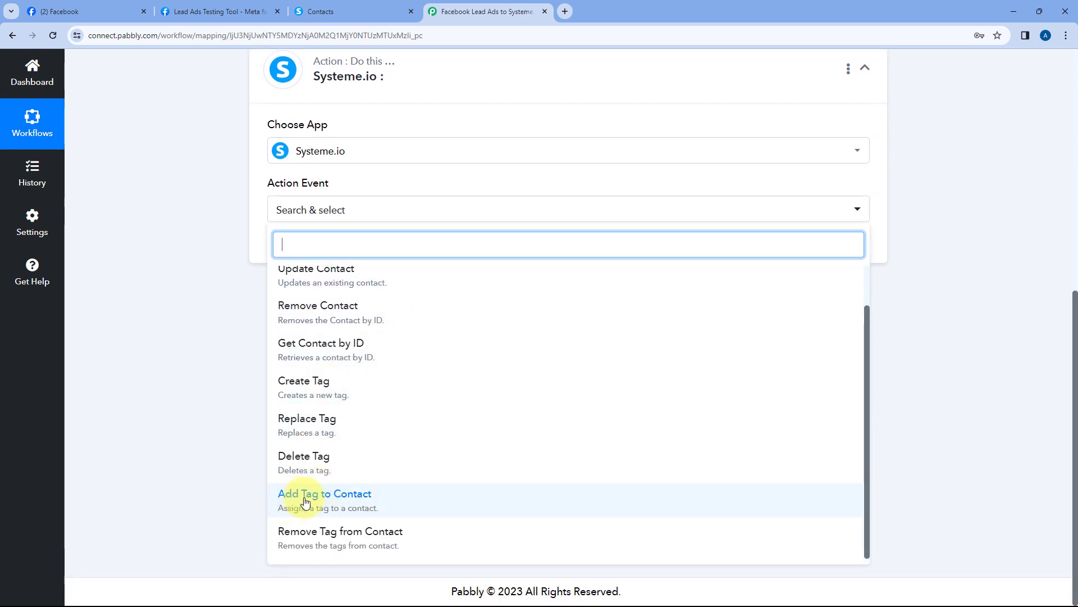
left_click(359, 506)
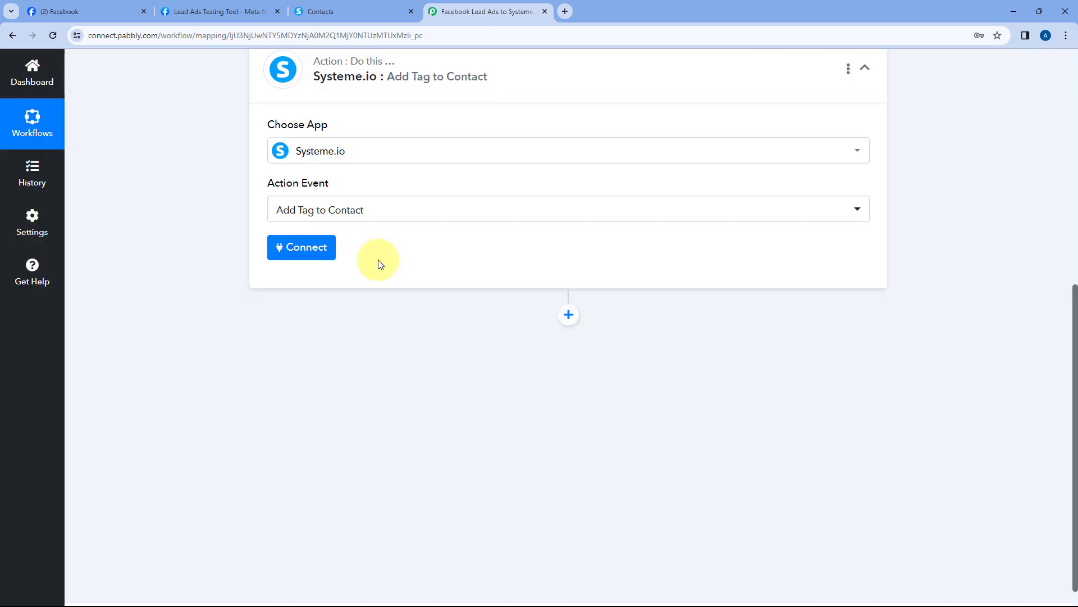
scroll(378, 288, "up", 2)
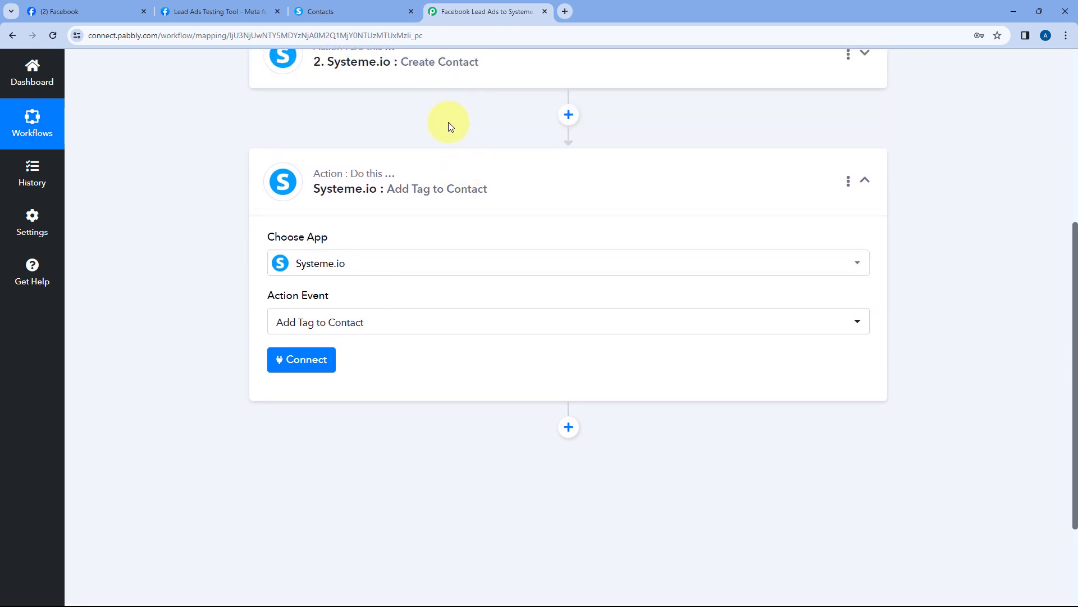
left_click(301, 356)
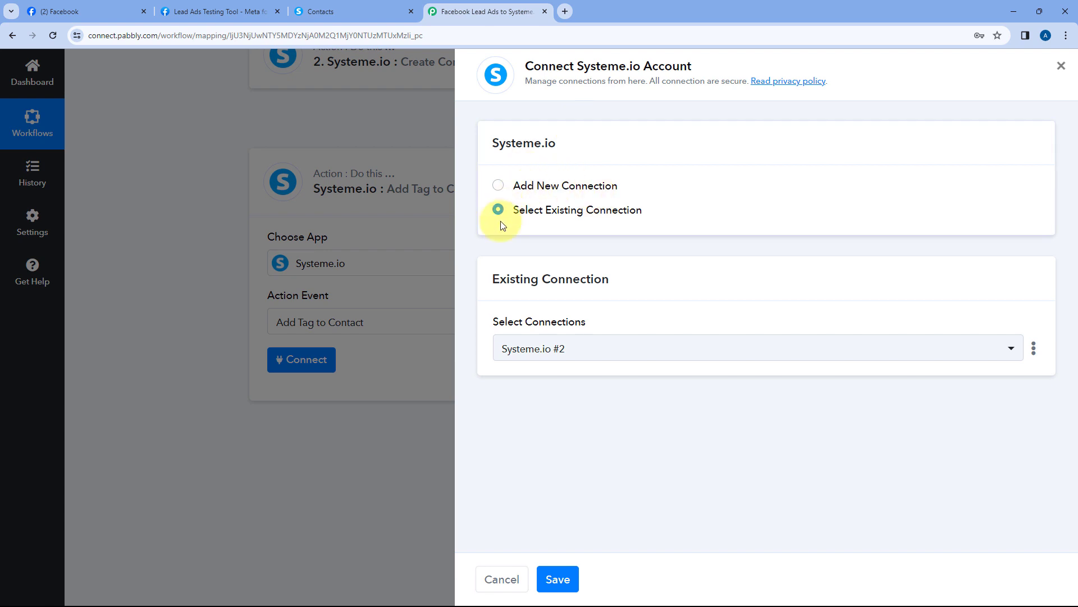
left_click(559, 582)
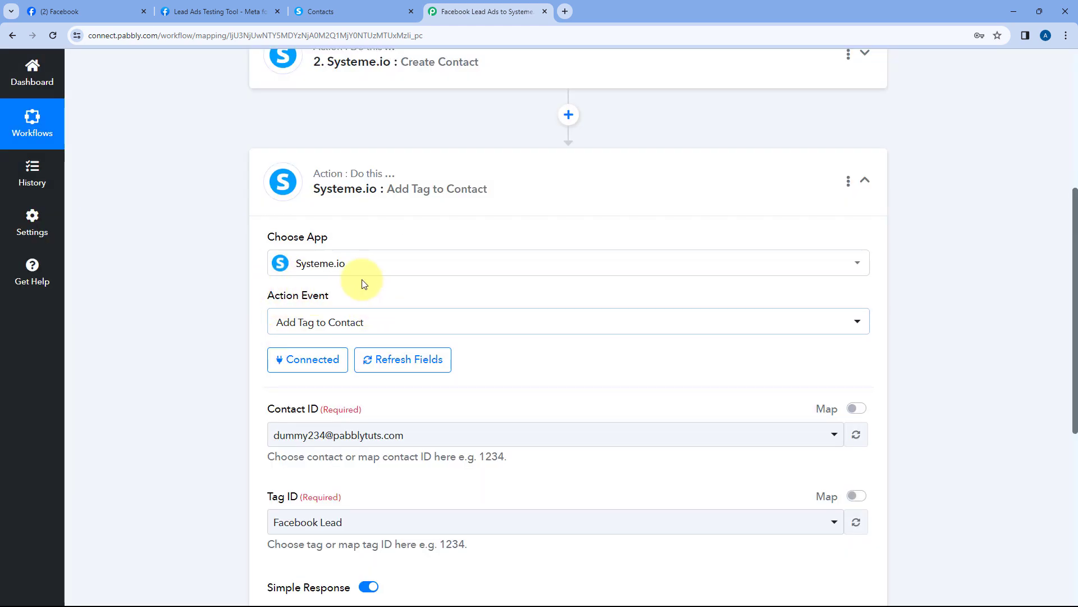
Open the Contact ID contact list in Add Tag to Contact and keep the current contact
scroll(363, 284, "down", 3)
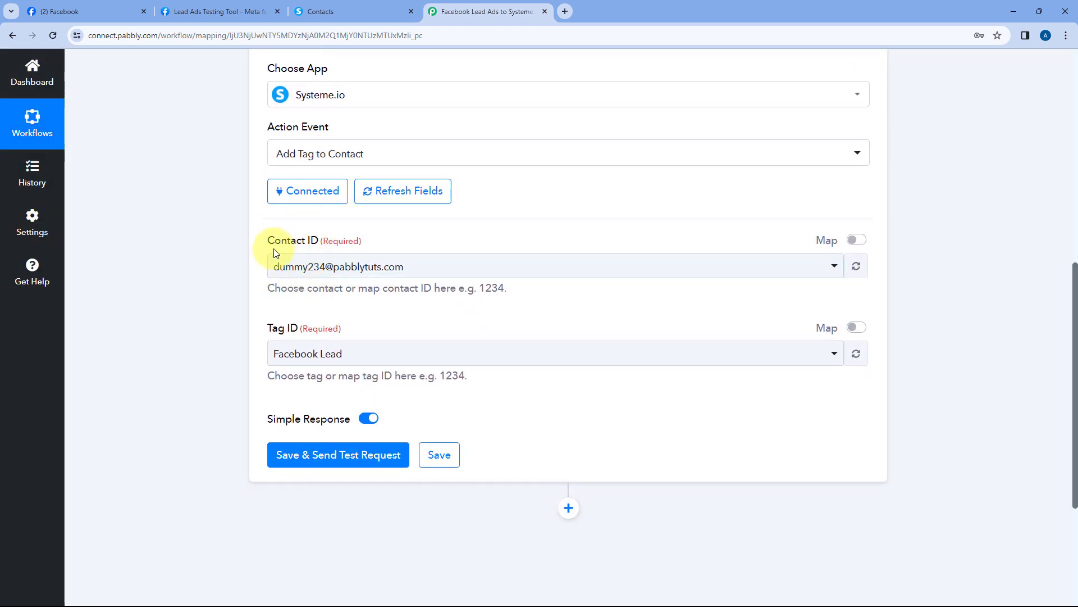
left_click(493, 268)
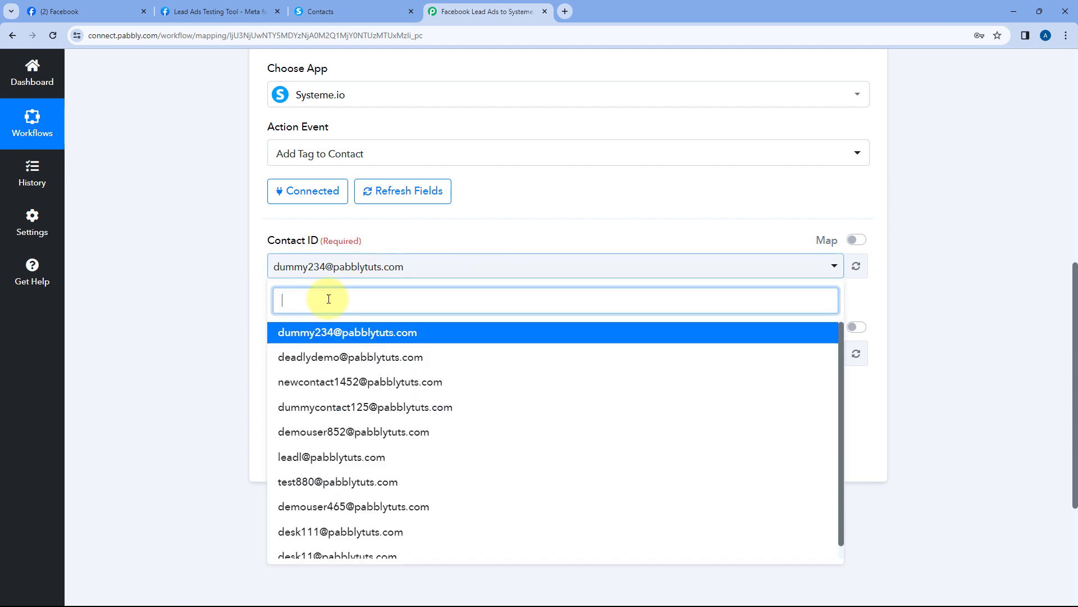
scroll(389, 337, "down", 1)
scroll(378, 352, "up", 1)
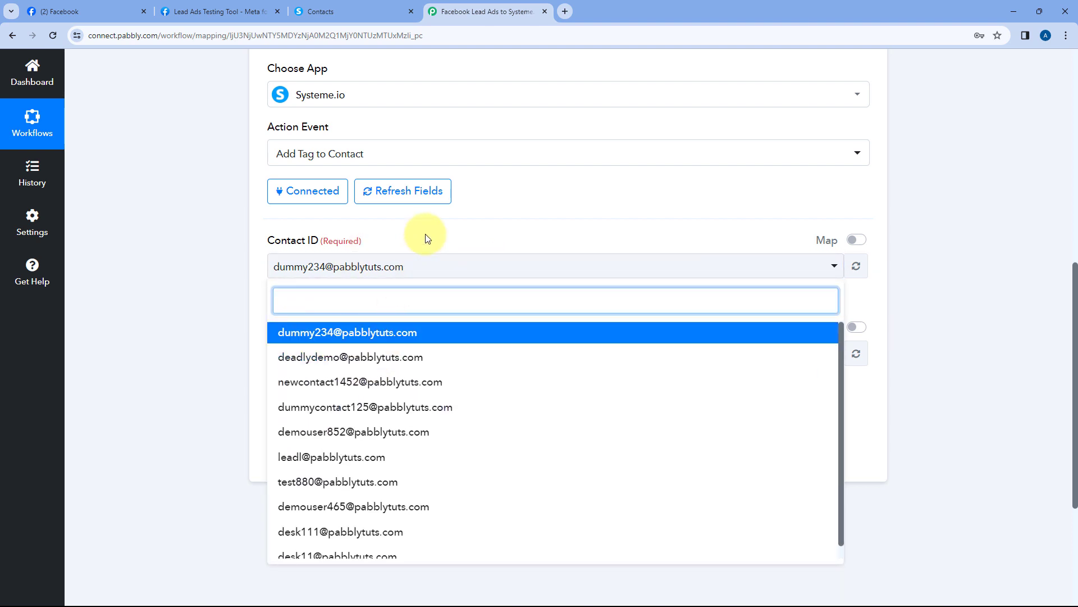
left_click(426, 238)
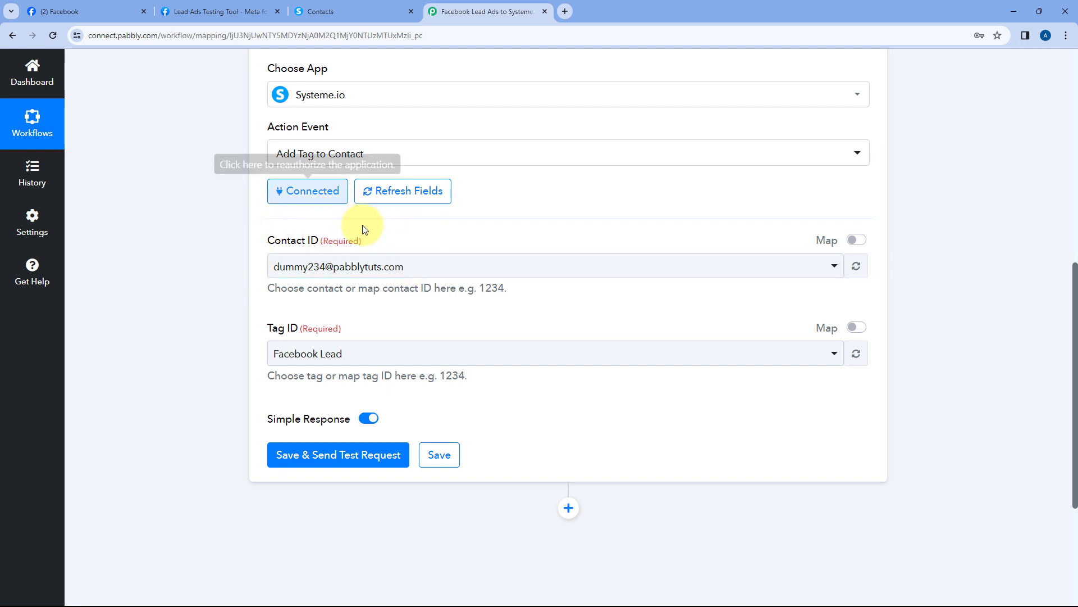
Expand Create Contact and confirm its response returned contact Id 207948041
scroll(391, 211, "up", 6)
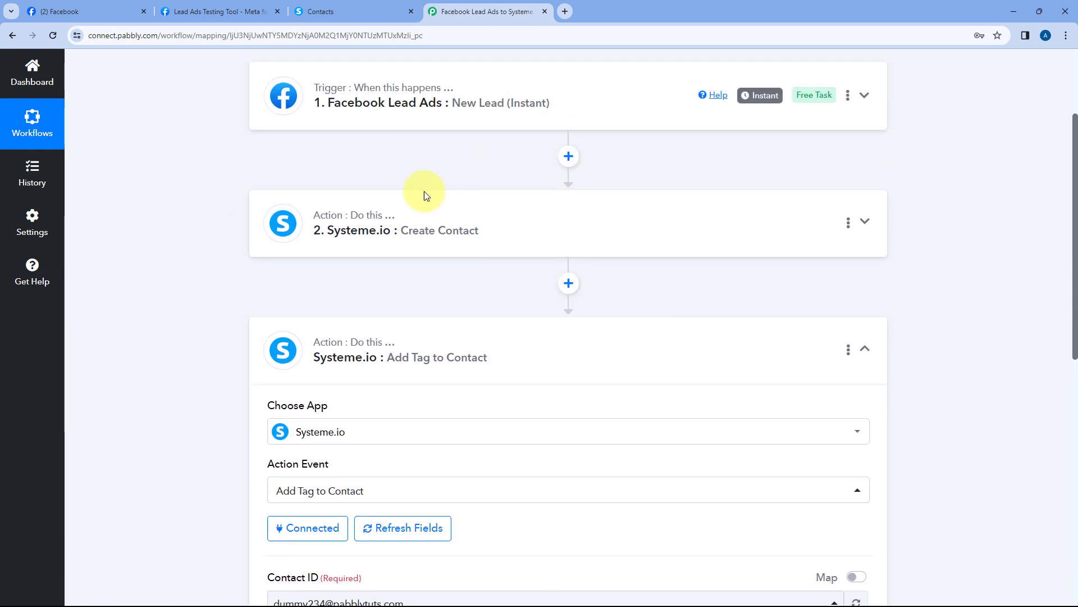
scroll(430, 241, "down", 5)
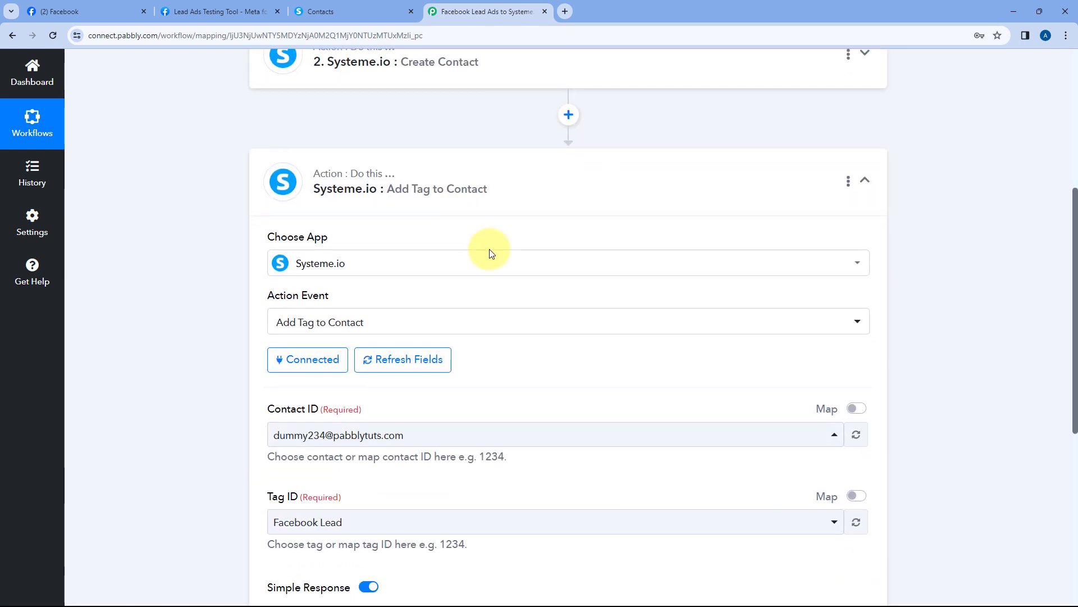
scroll(437, 298, "down", 1)
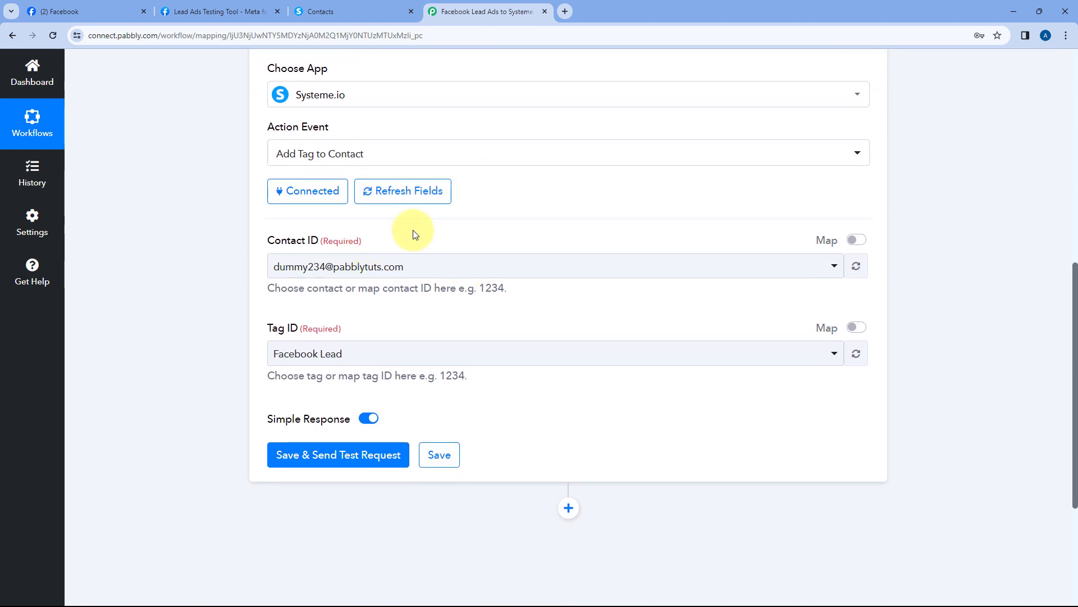
scroll(449, 242, "up", 4)
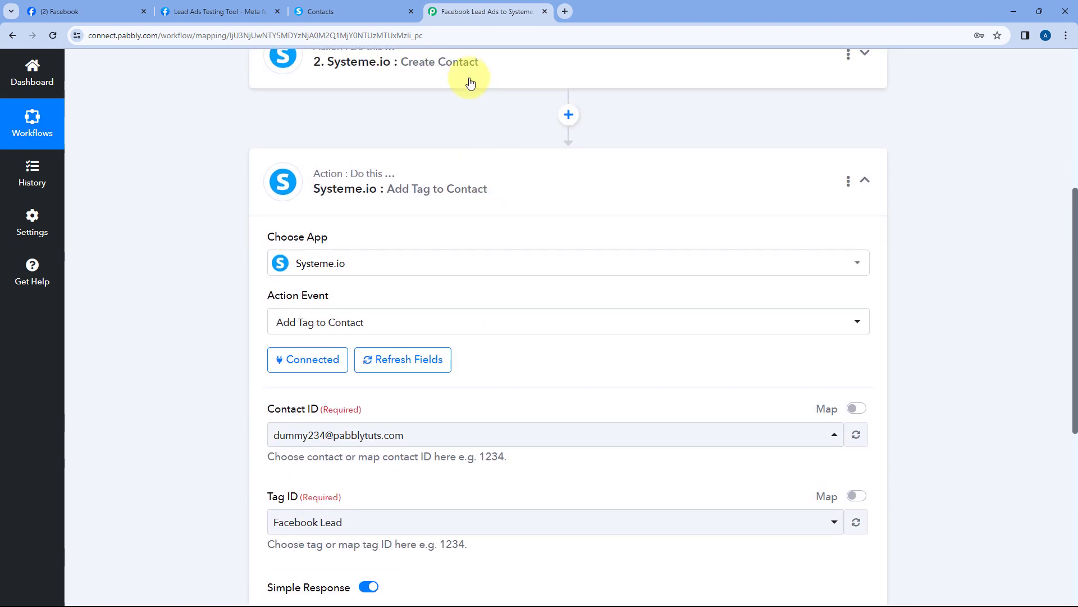
left_click(470, 84)
scroll(236, 271, "down", 20)
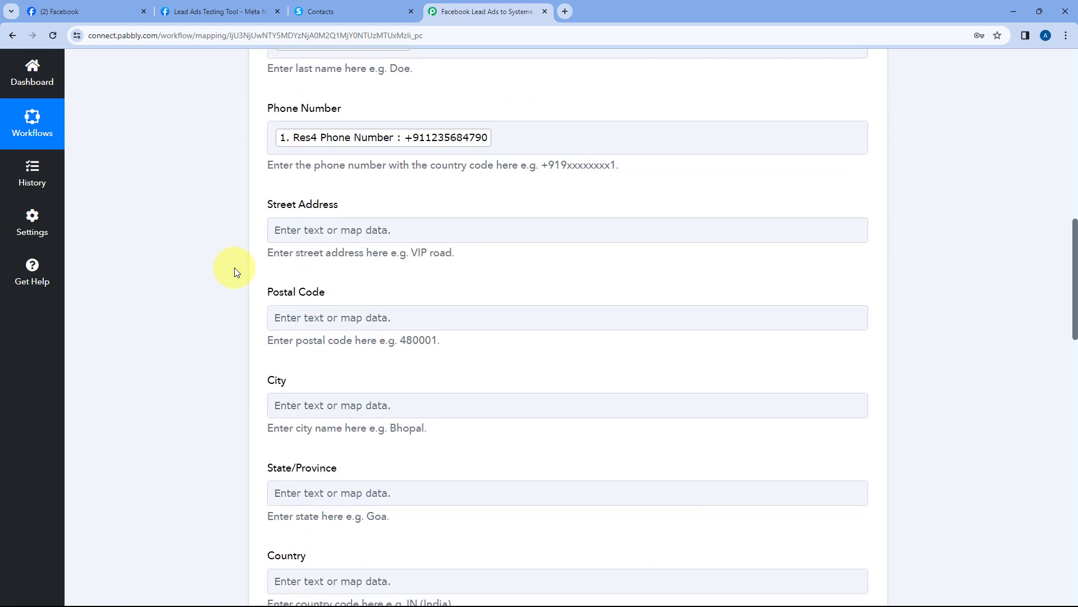
scroll(292, 253, "down", 2)
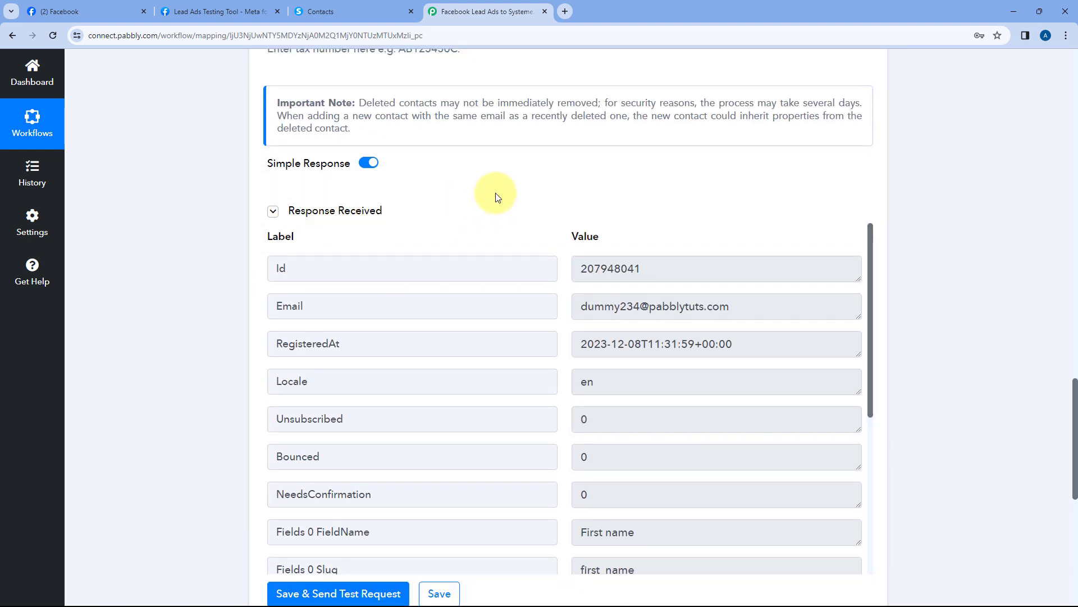
scroll(533, 188, "down", 1)
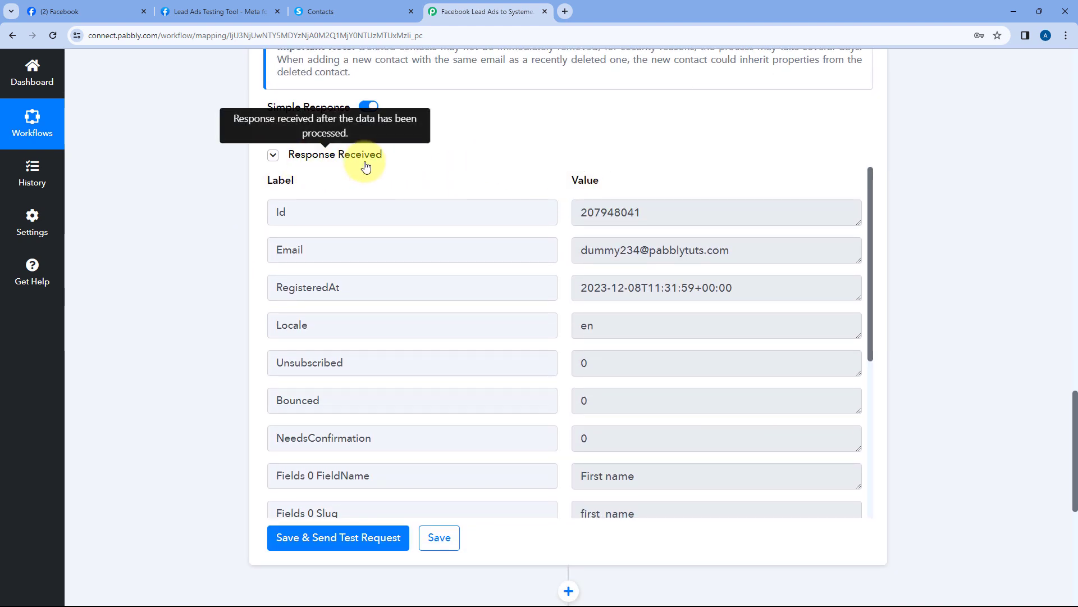
left_click_drag(674, 215, 568, 213)
left_click(567, 212)
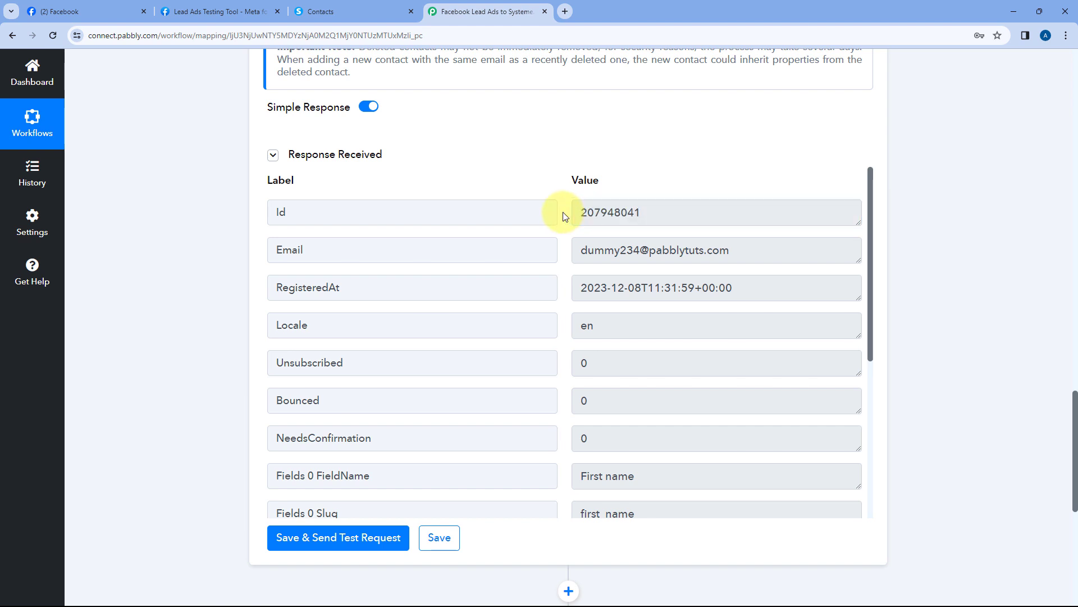
left_click_drag(672, 210, 566, 210)
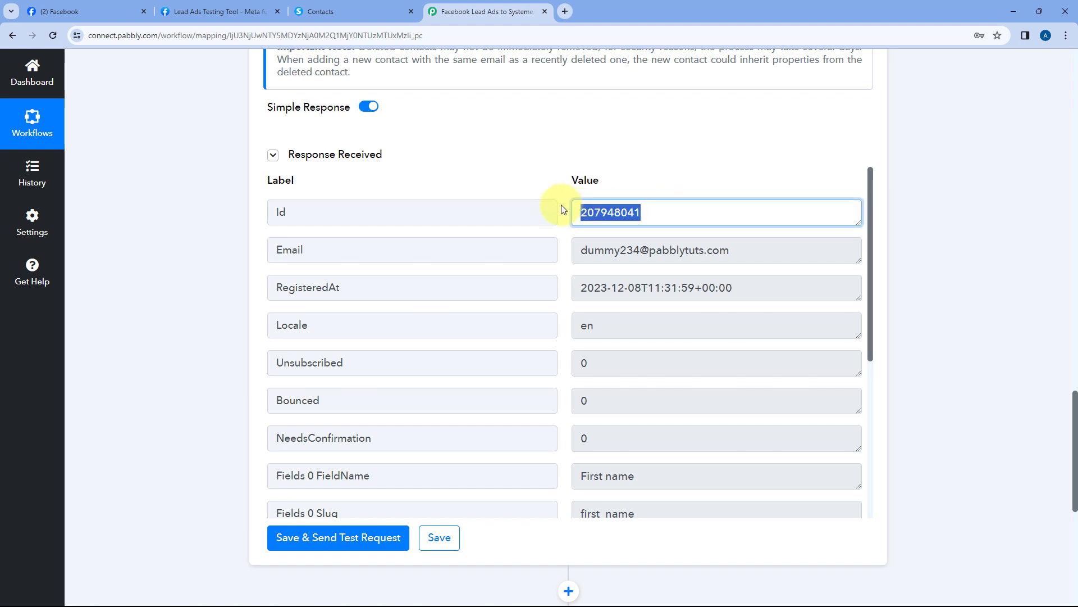
left_click(564, 210)
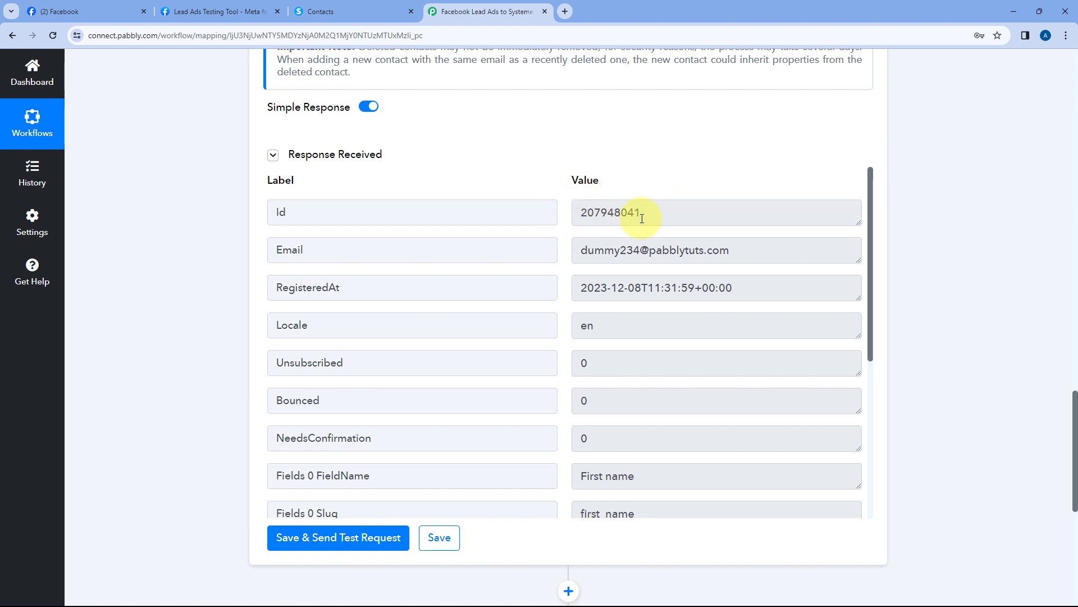
scroll(205, 218, "down", 8)
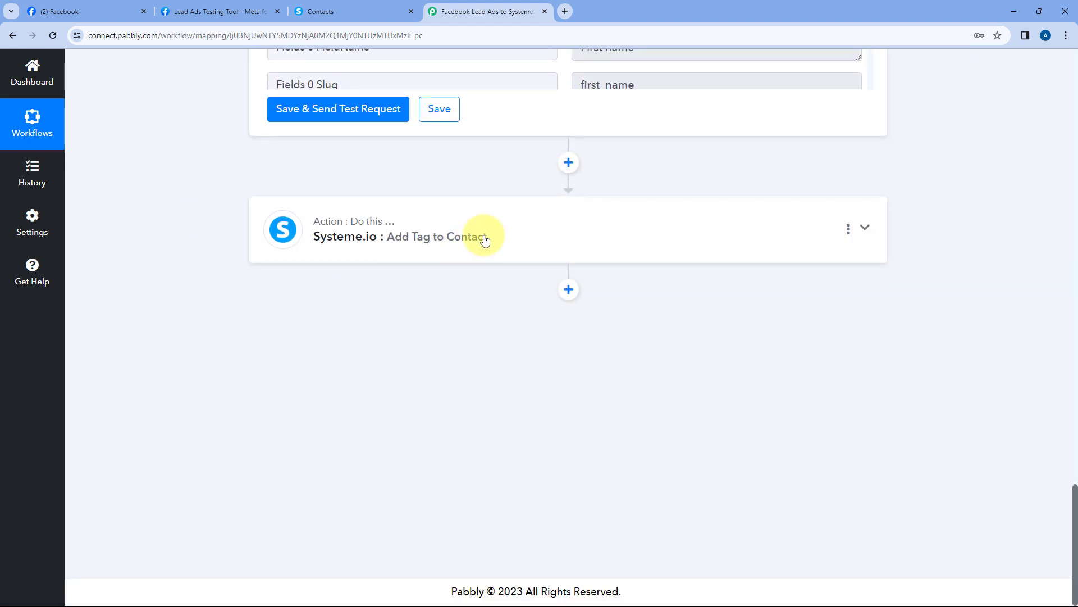
Turn on Map for Contact ID and map it to Id from '2. Systeme.io: Create Contact'
left_click(503, 233)
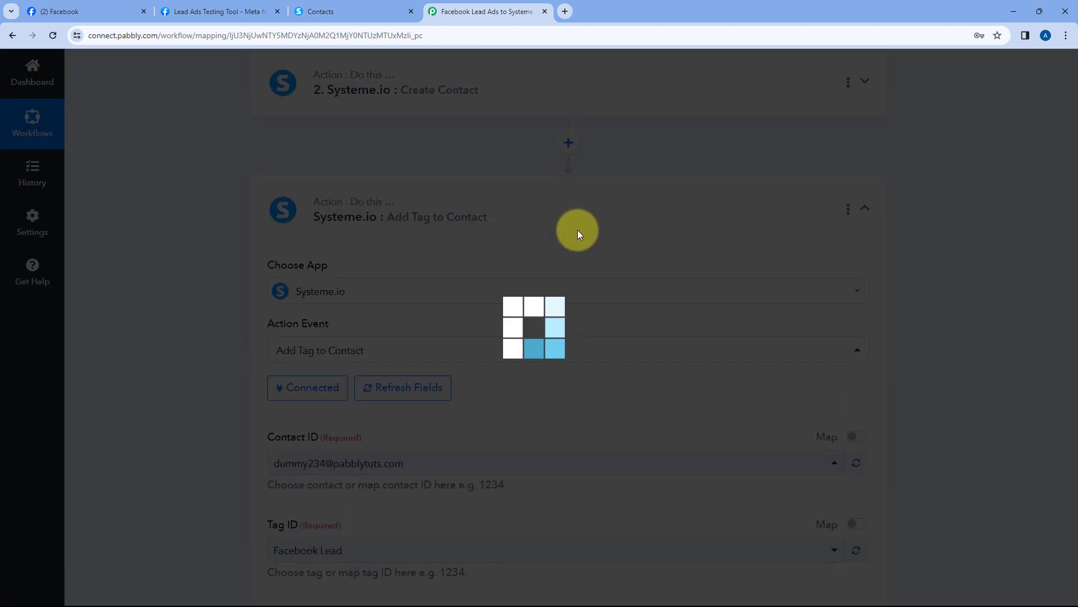
scroll(578, 234, "down", 4)
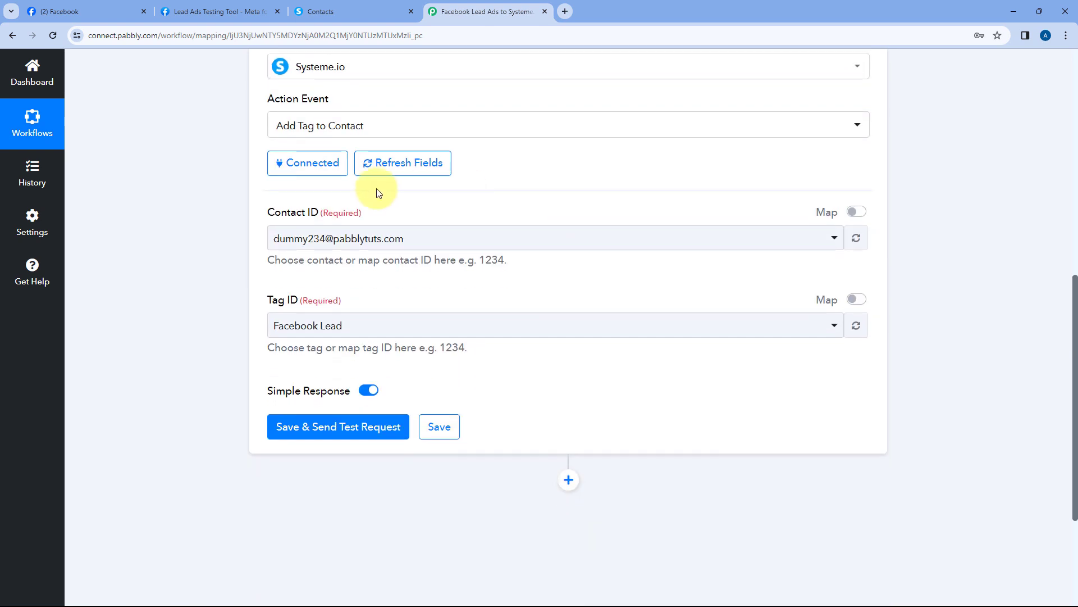
left_click(855, 213)
left_click_drag(417, 230, 252, 237)
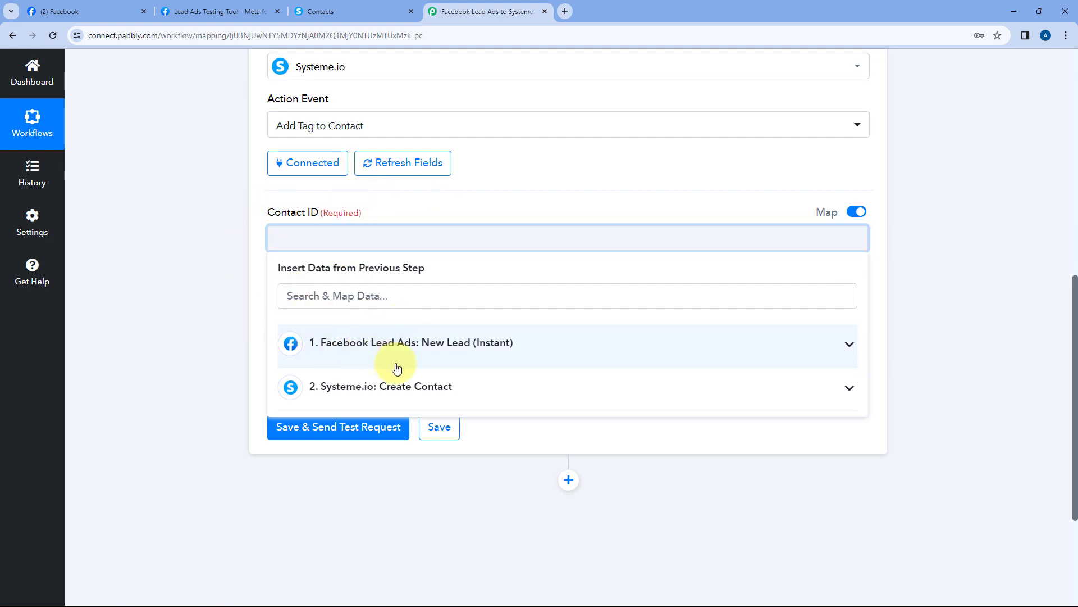
left_click(454, 390)
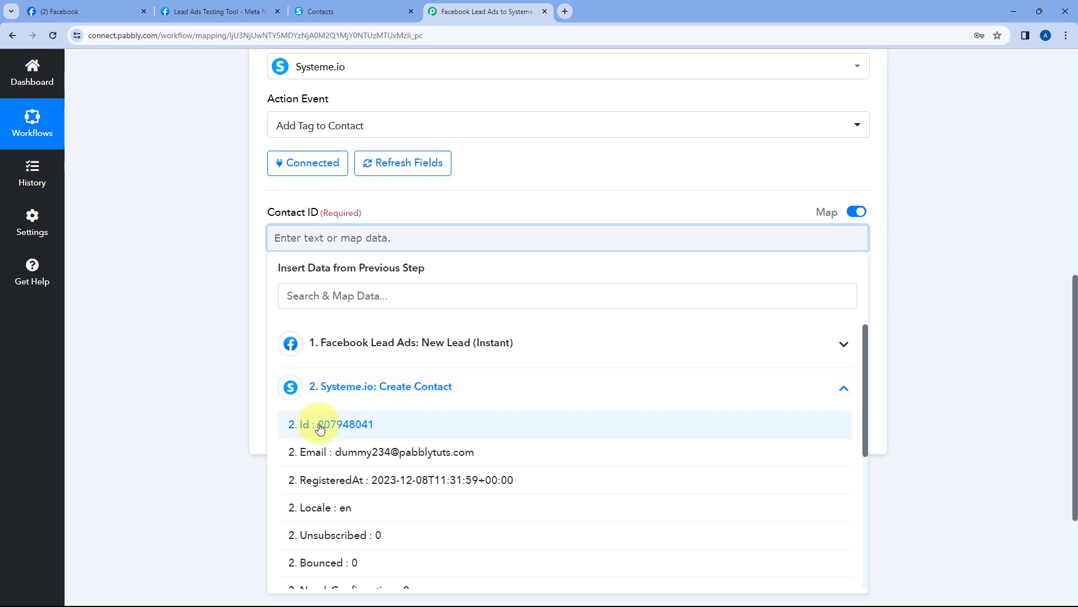
left_click(360, 425)
left_click(387, 191)
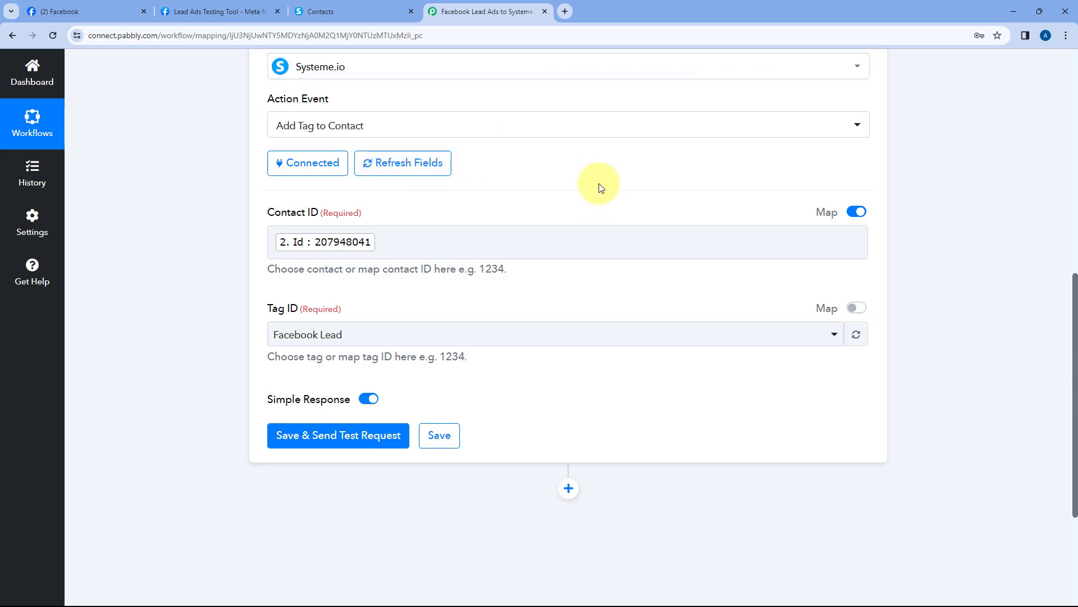
scroll(265, 204, "down", 1)
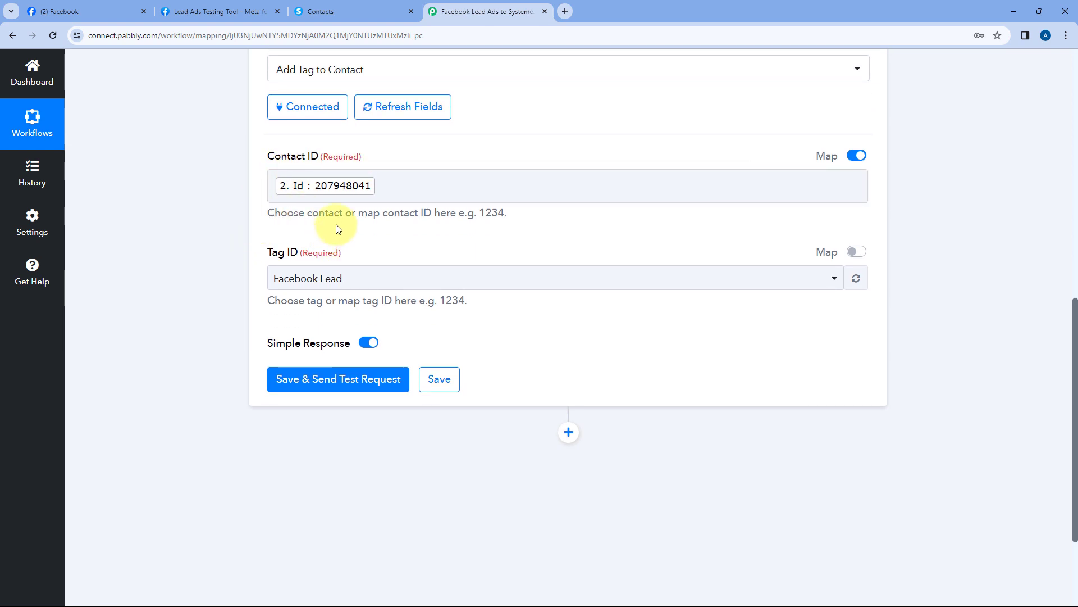
scroll(264, 205, "down", 1)
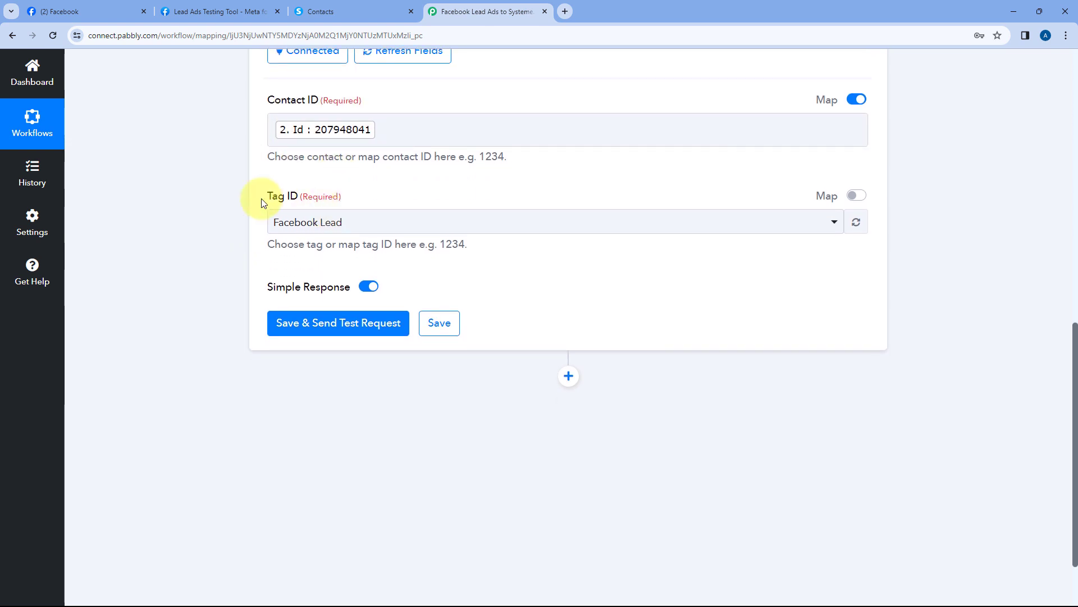
left_click(387, 223)
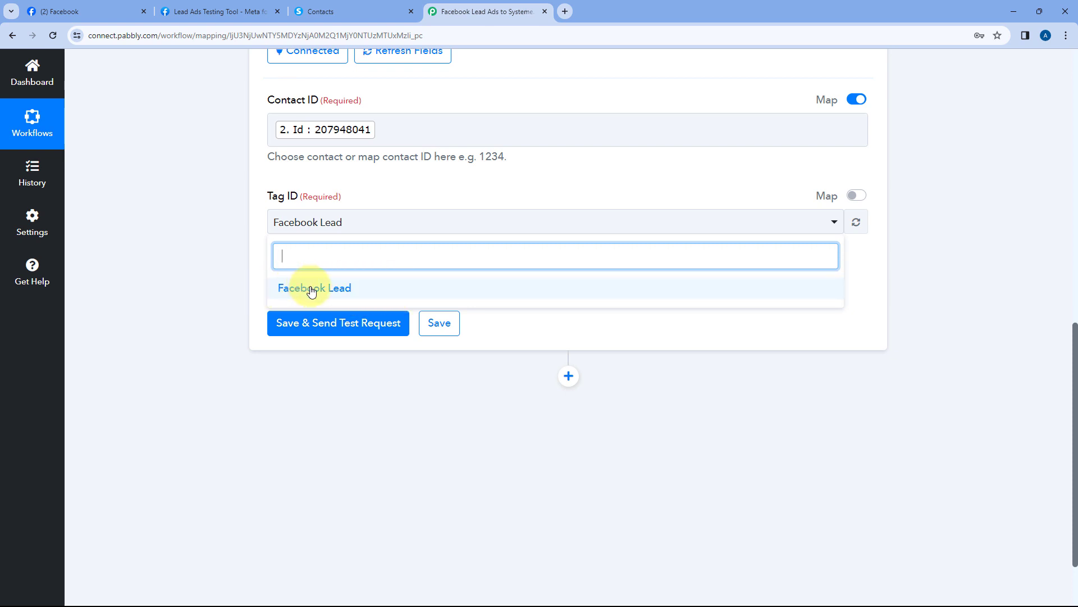
left_click(393, 287)
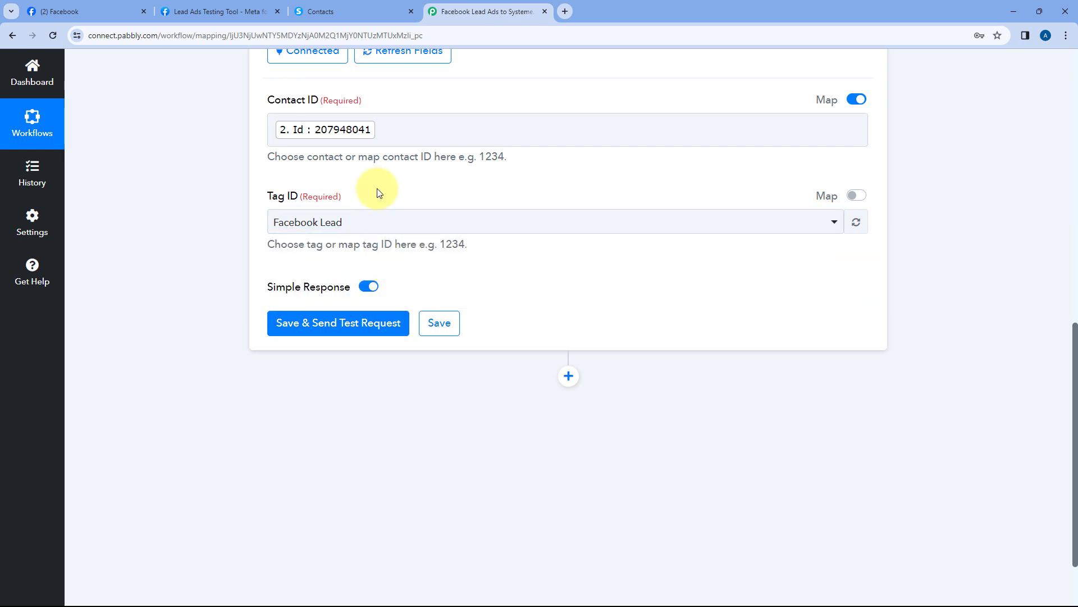
scroll(377, 191, "up", 4)
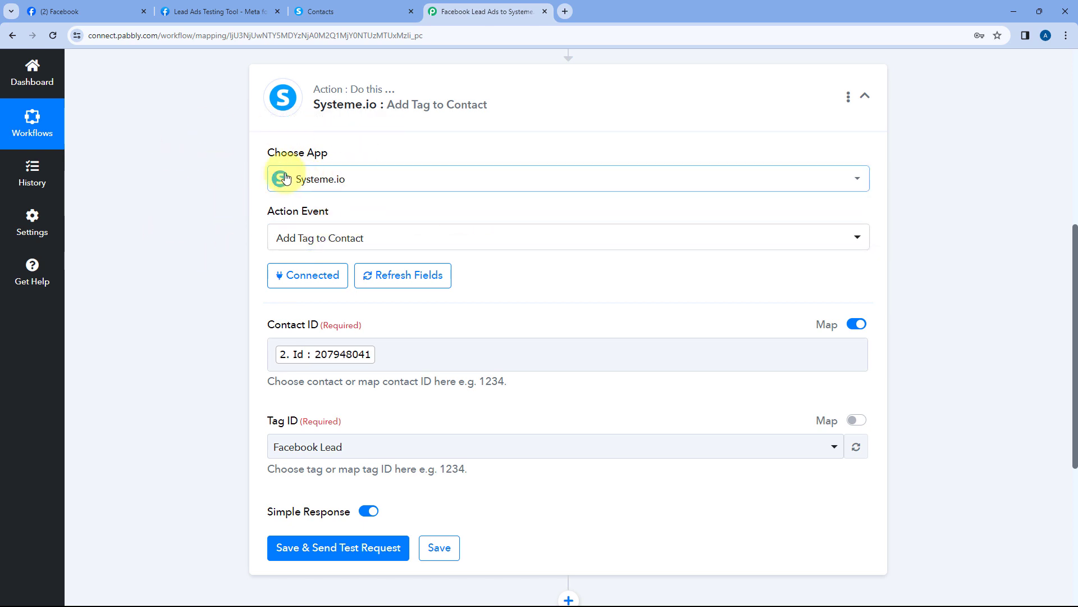
scroll(380, 204, "down", 3)
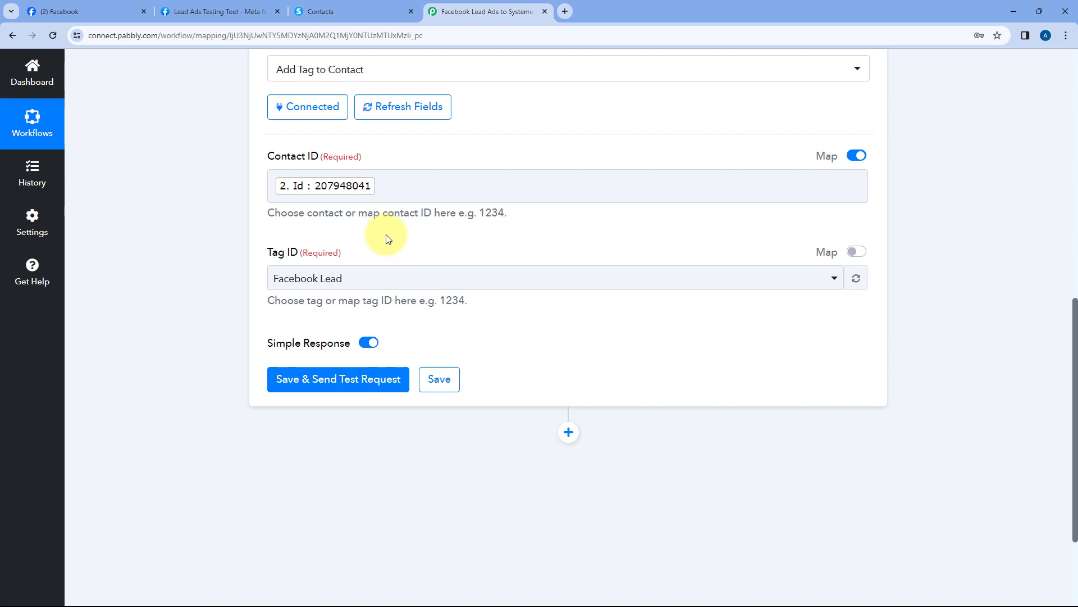
scroll(317, 231, "down", 2)
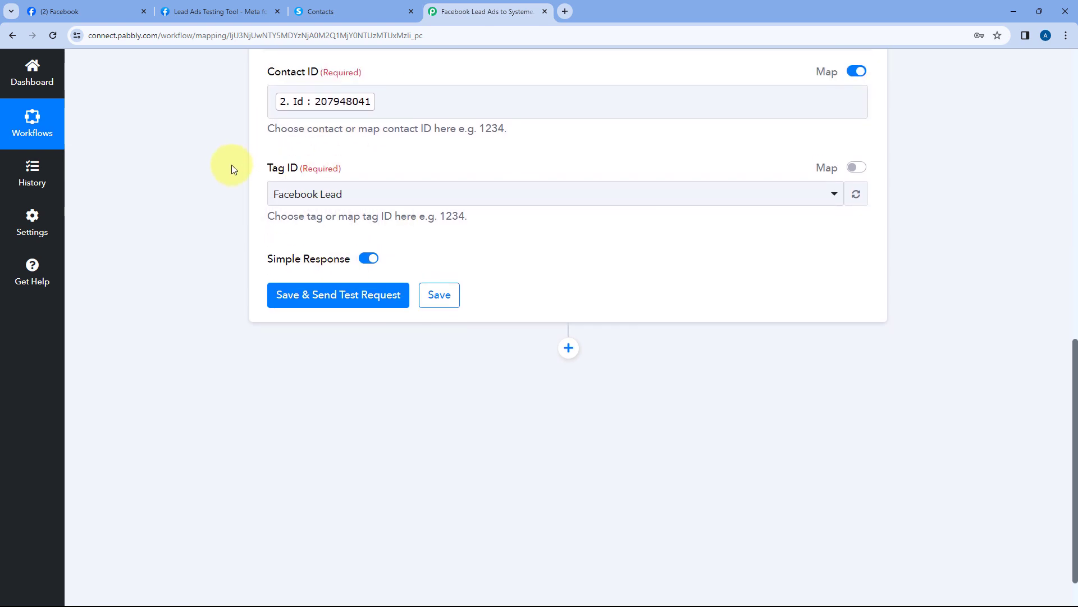
scroll(234, 170, "up", 2)
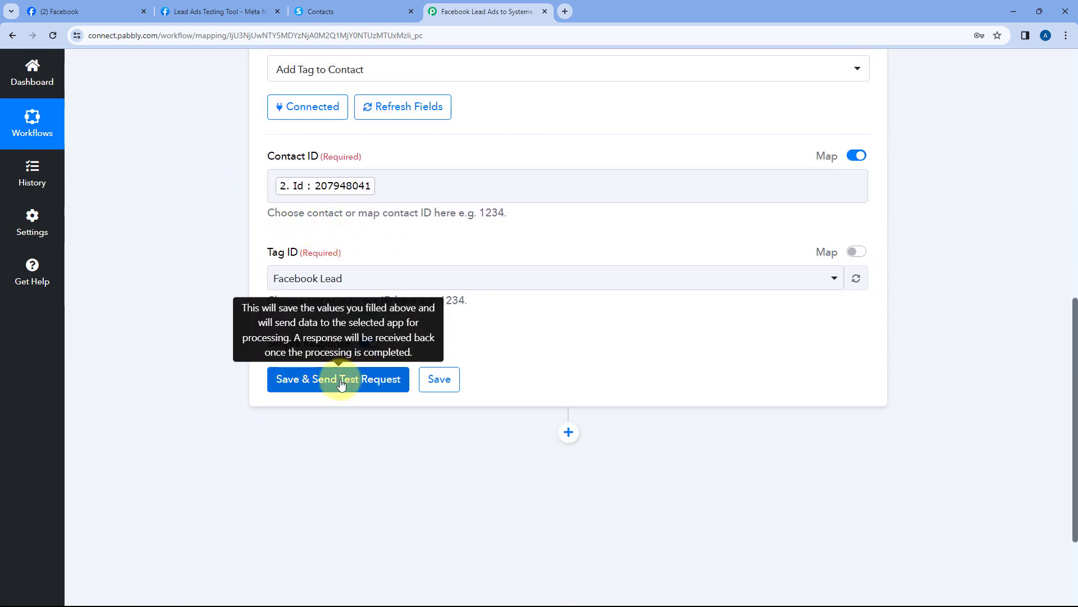
Save the Add Tag to Contact step and send a test request, receiving HTTP Status Code 204
left_click(453, 377)
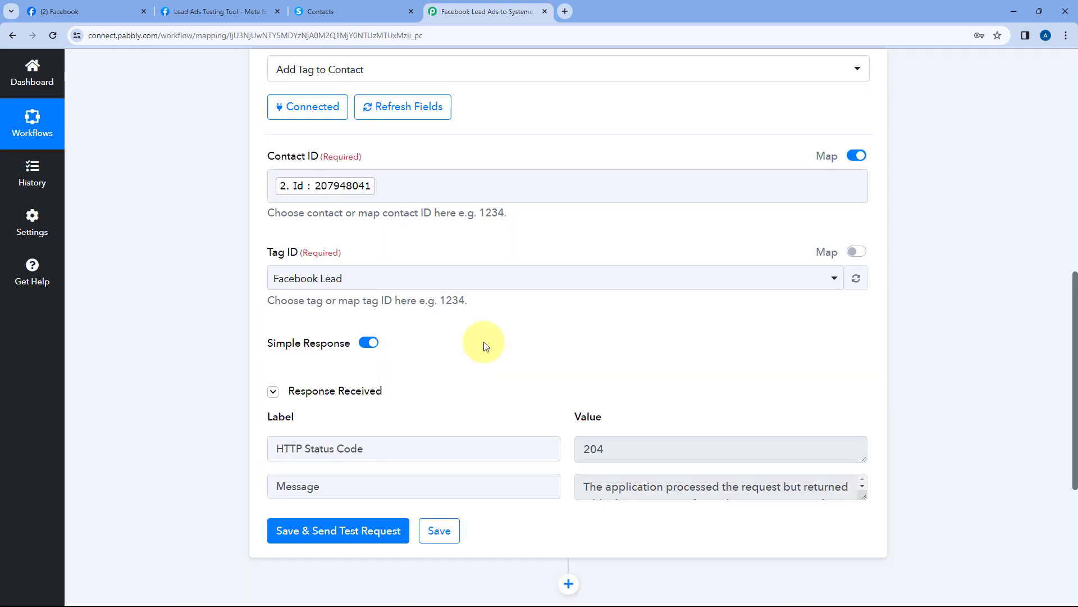
scroll(466, 332, "down", 1)
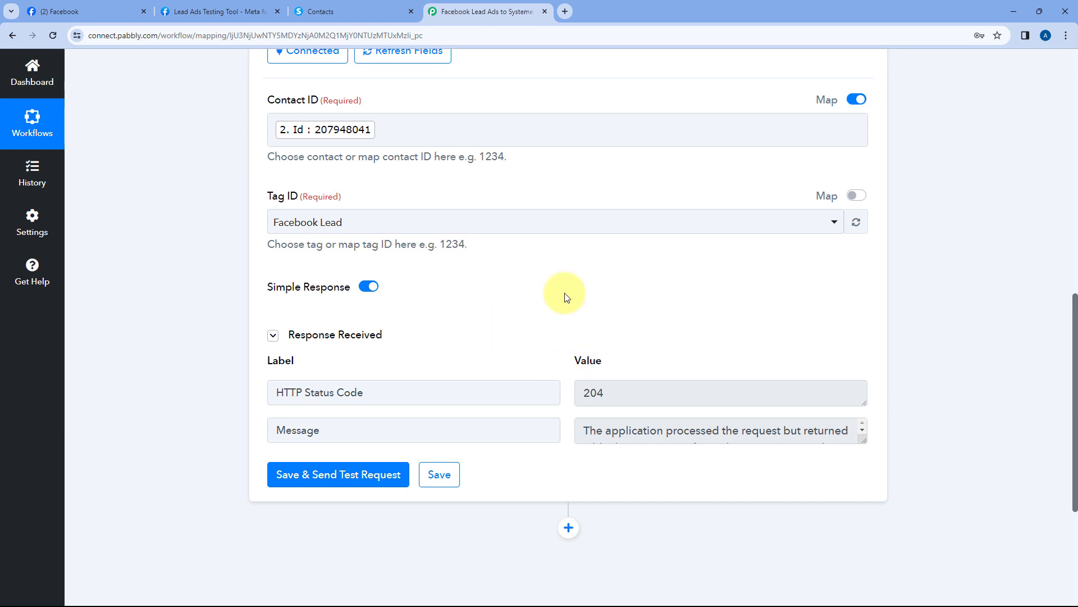
Reload the Systeme.io test contact page and verify the Facebook Lead tag under Select tags
left_click(359, 4)
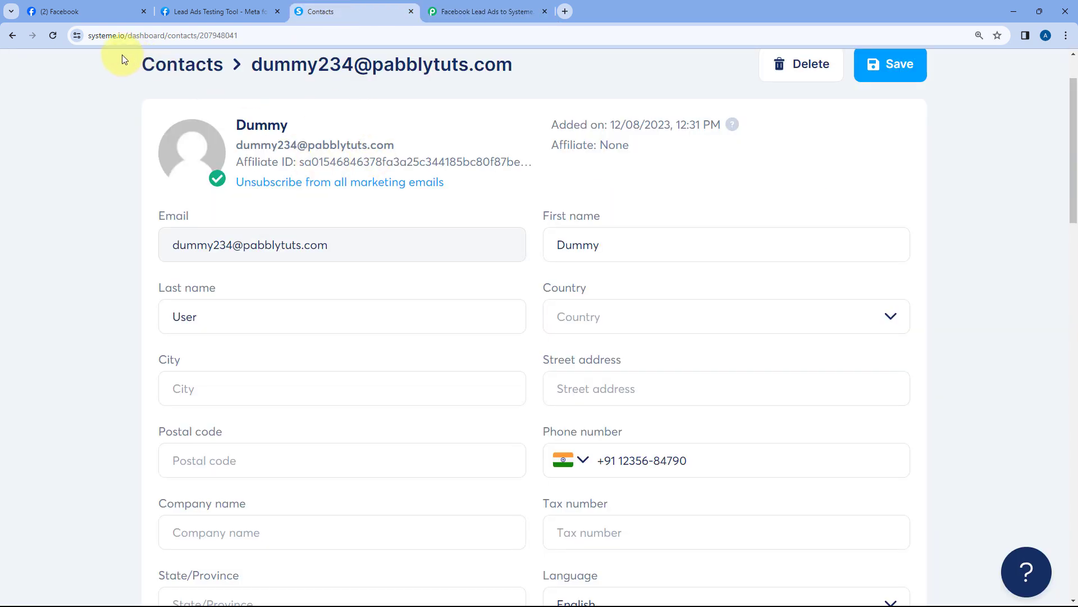
left_click(50, 35)
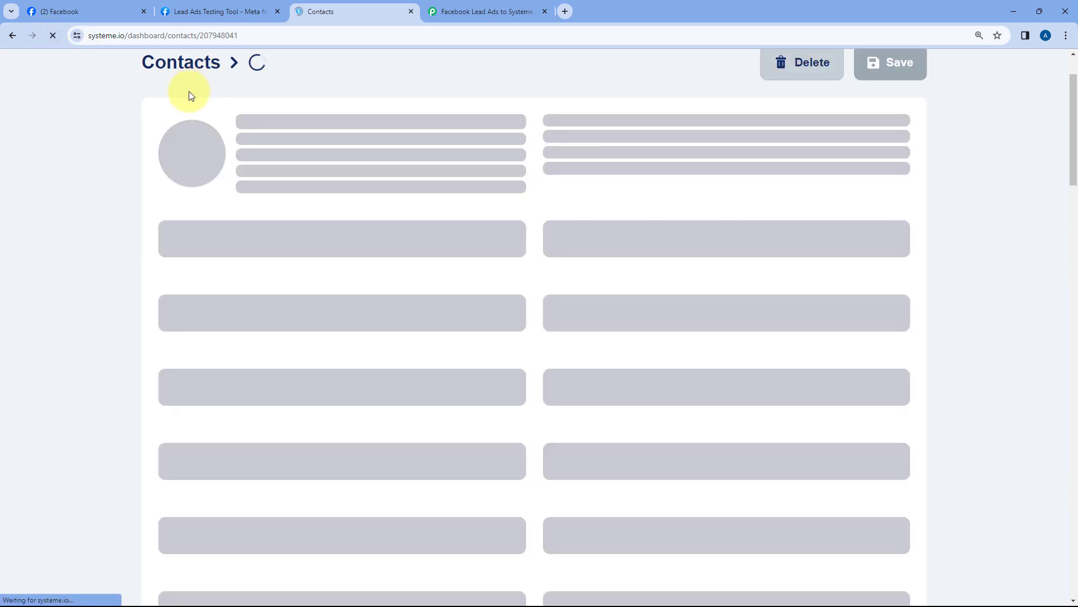
scroll(519, 208, "down", 5)
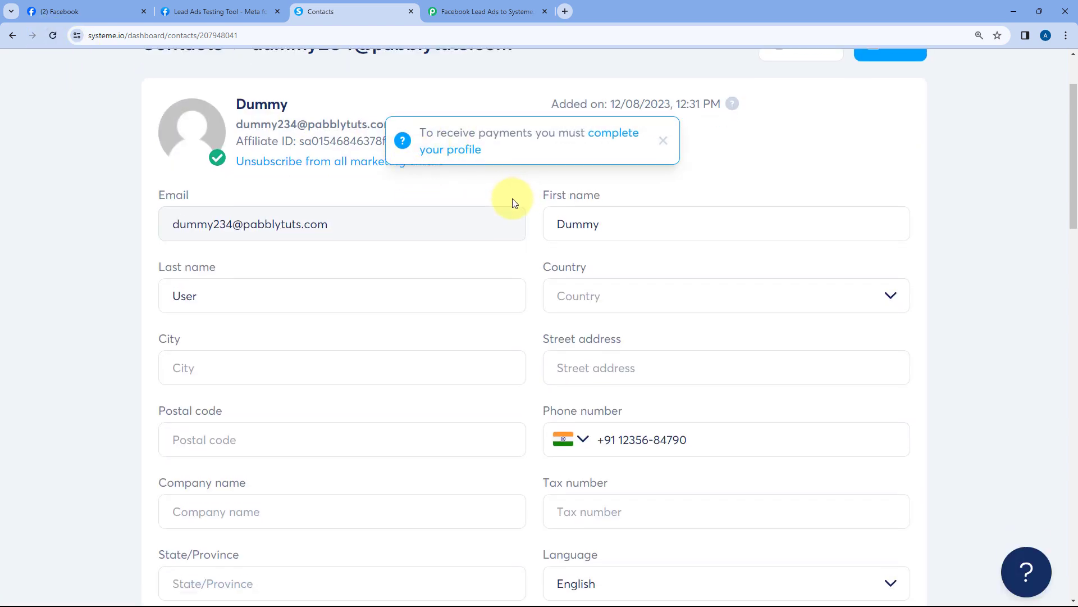
scroll(531, 214, "down", 1)
scroll(355, 353, "down", 1)
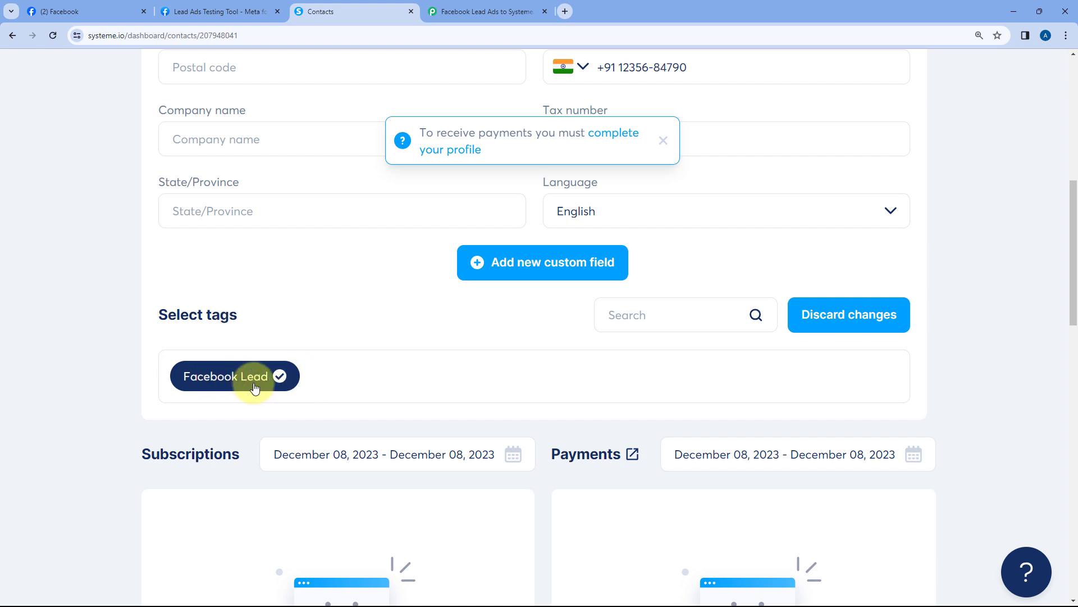
left_click(666, 140)
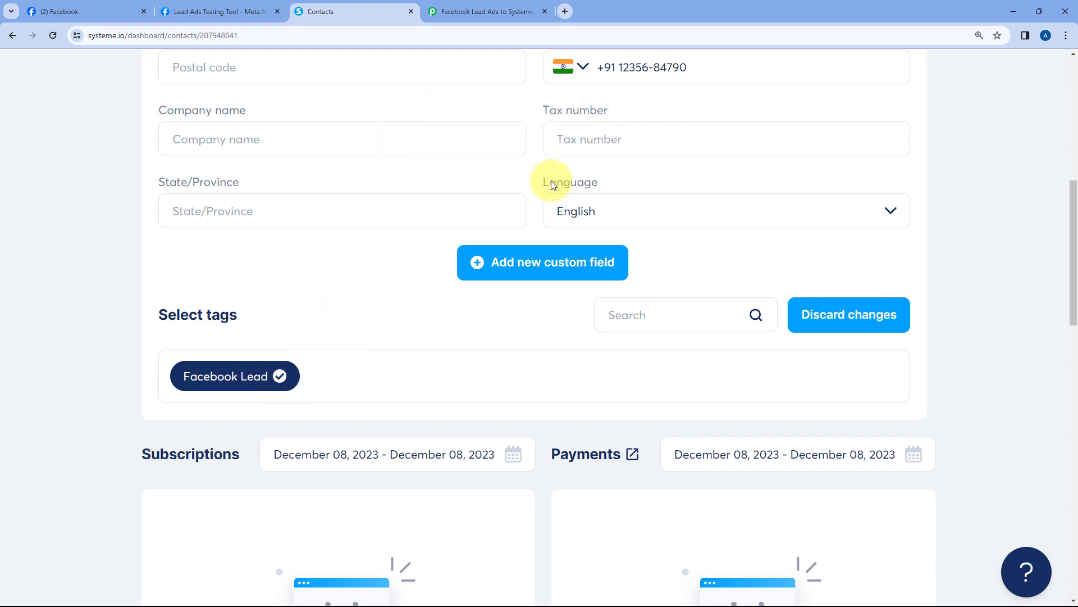
scroll(551, 180, "up", 8)
Collapse the Add Tag to Contact step in Pabbly, then switch to the Lead Ads Testing Tool
left_click(476, 5)
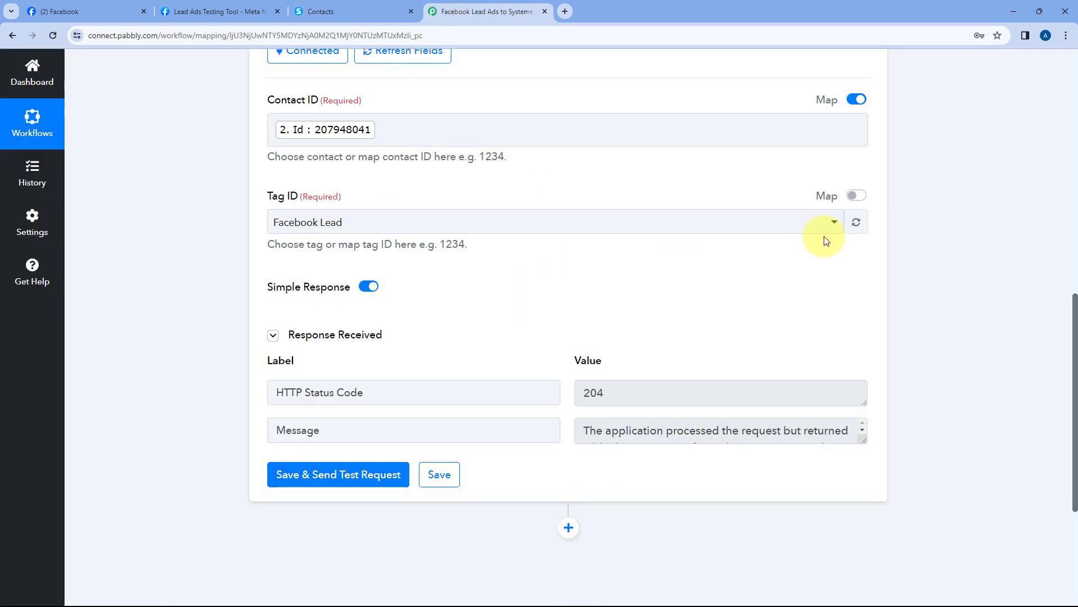
scroll(770, 251, "up", 5)
left_click(595, 203)
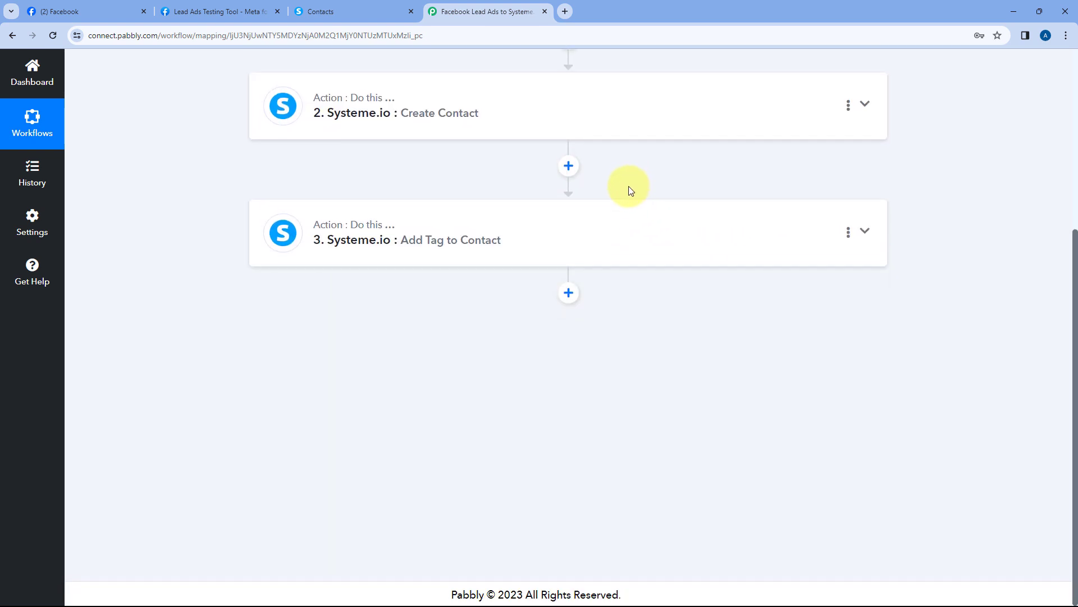
scroll(618, 208, "up", 5)
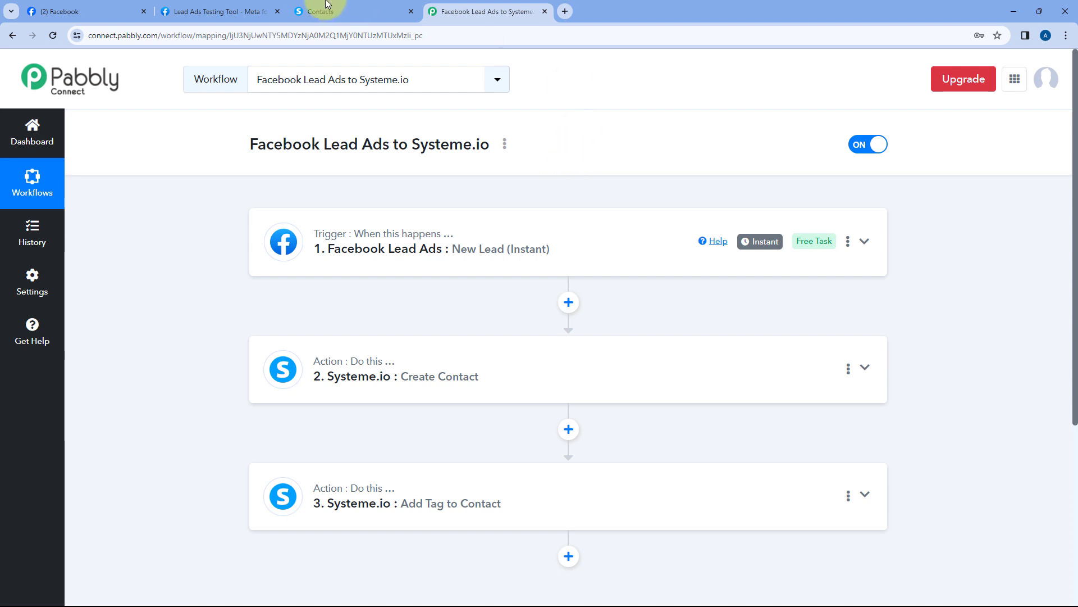
left_click(219, 11)
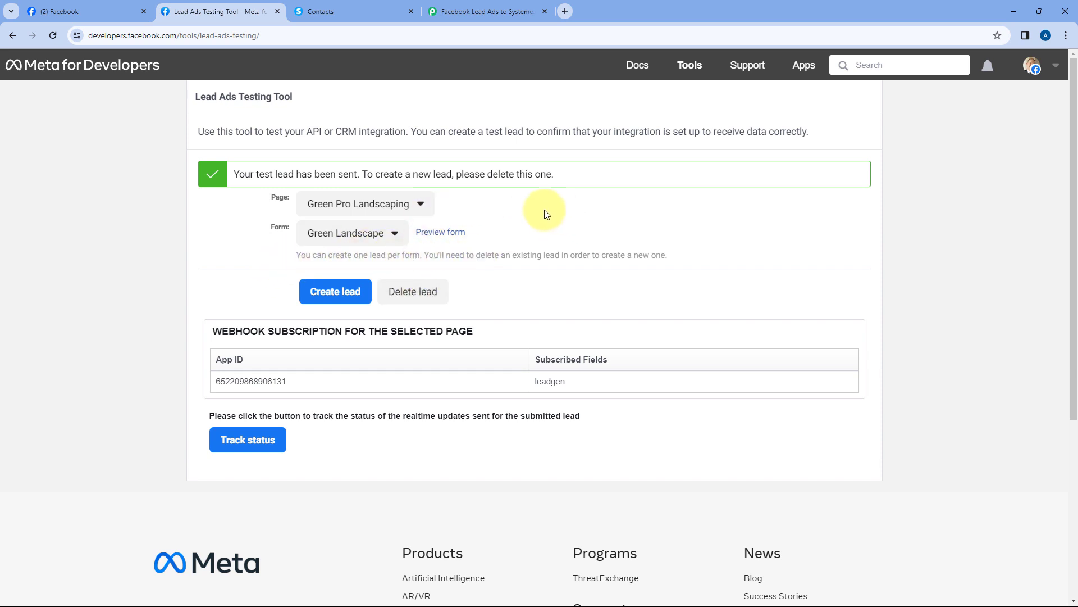
Delete the earlier test lead, reload, and select the Green Pro Landscaping page
left_click(415, 293)
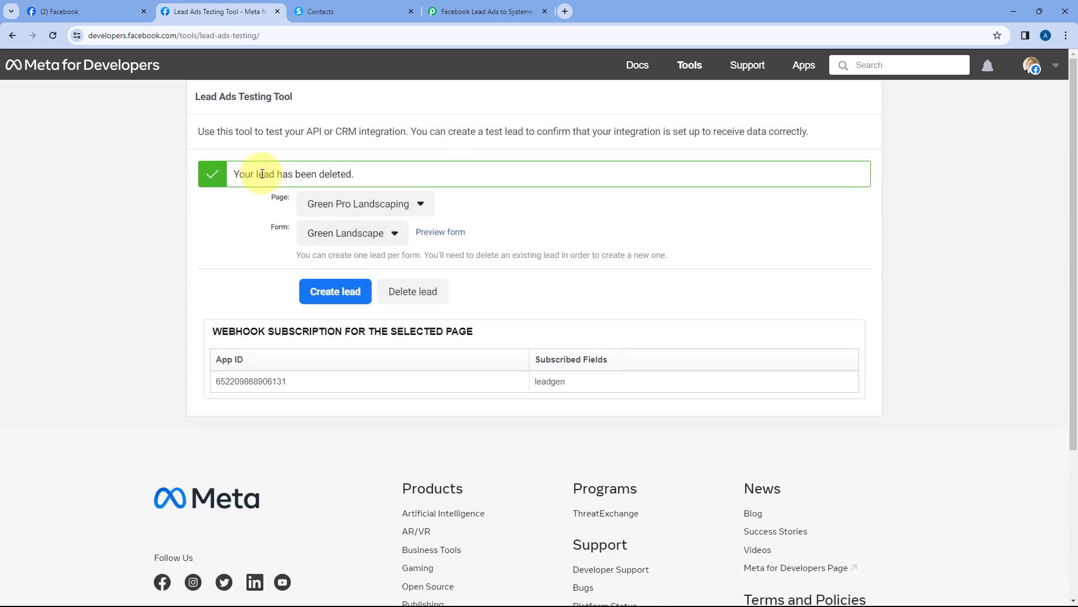
left_click(51, 34)
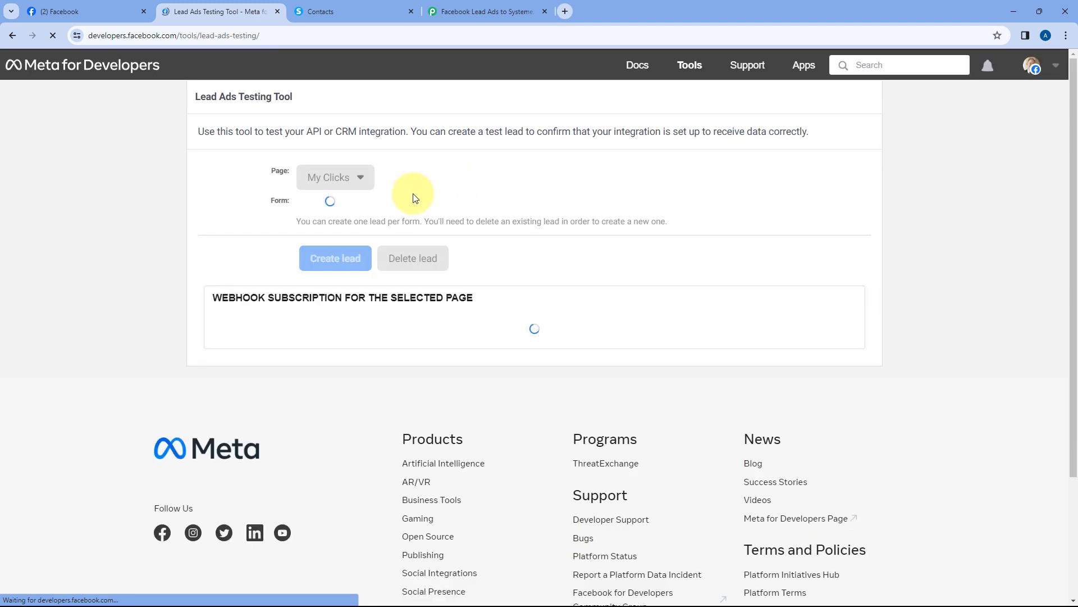
left_click(360, 184)
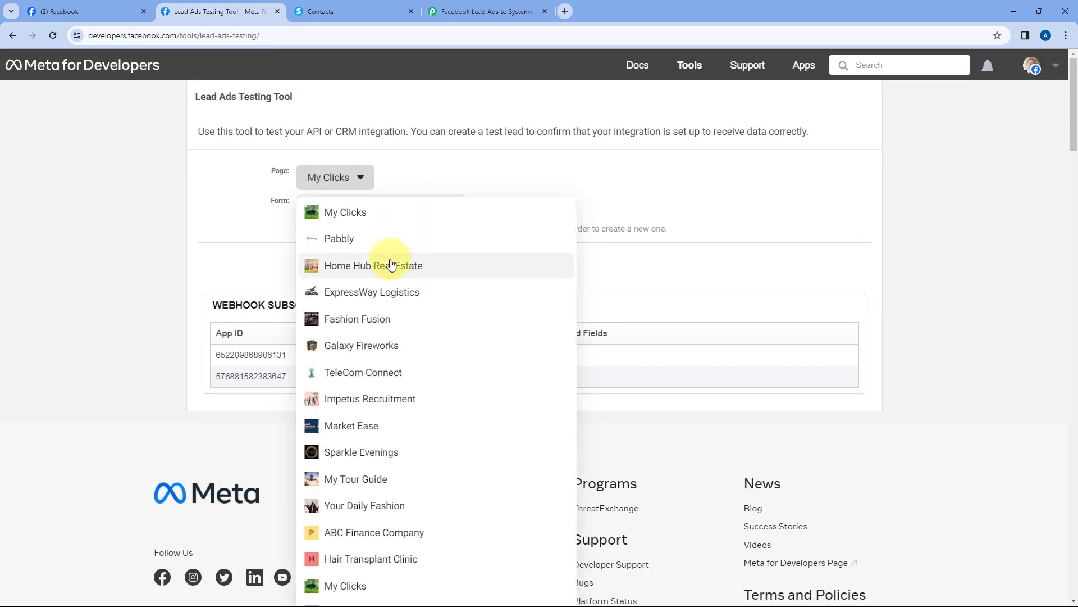
scroll(378, 262, "down", 4)
scroll(394, 306, "down", 3)
scroll(396, 410, "down", 4)
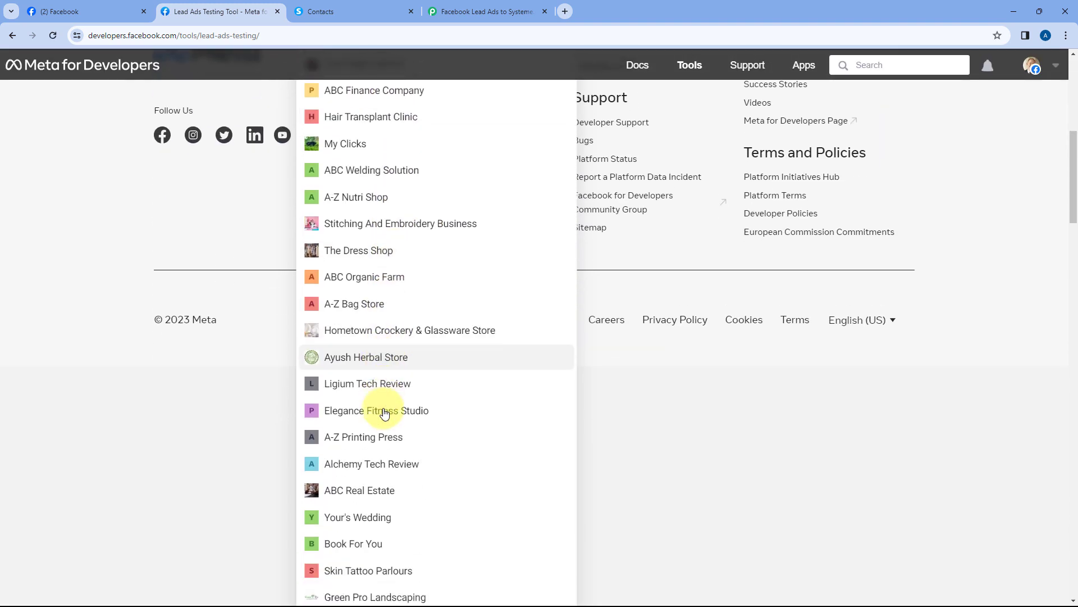
left_click(386, 421)
scroll(232, 218, "up", 2)
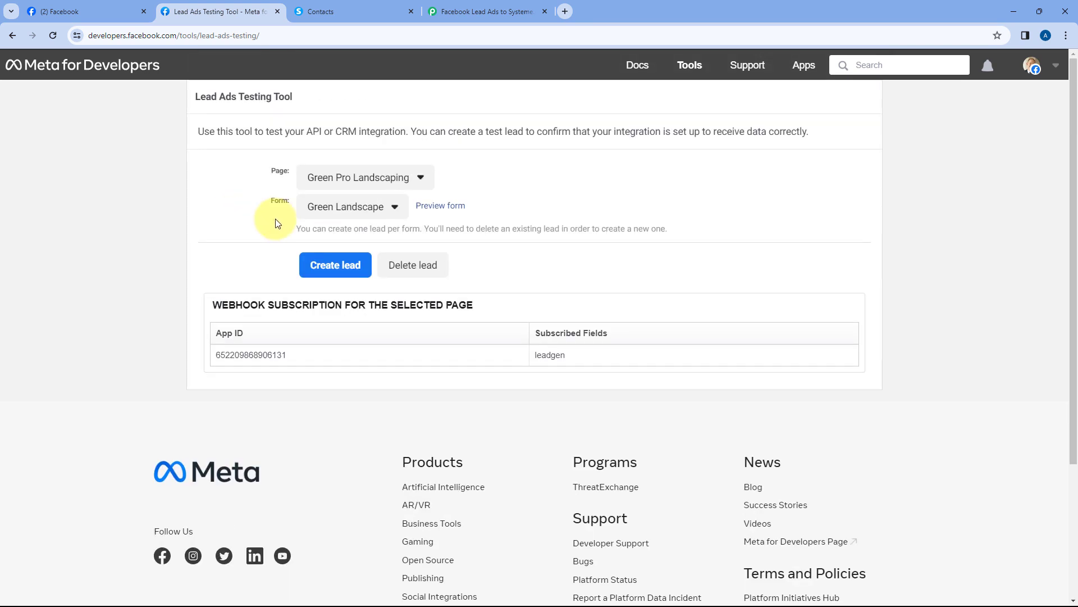
Preview the Green Landscape form and enter first name Test, last name User, an email and phone number
left_click(450, 212)
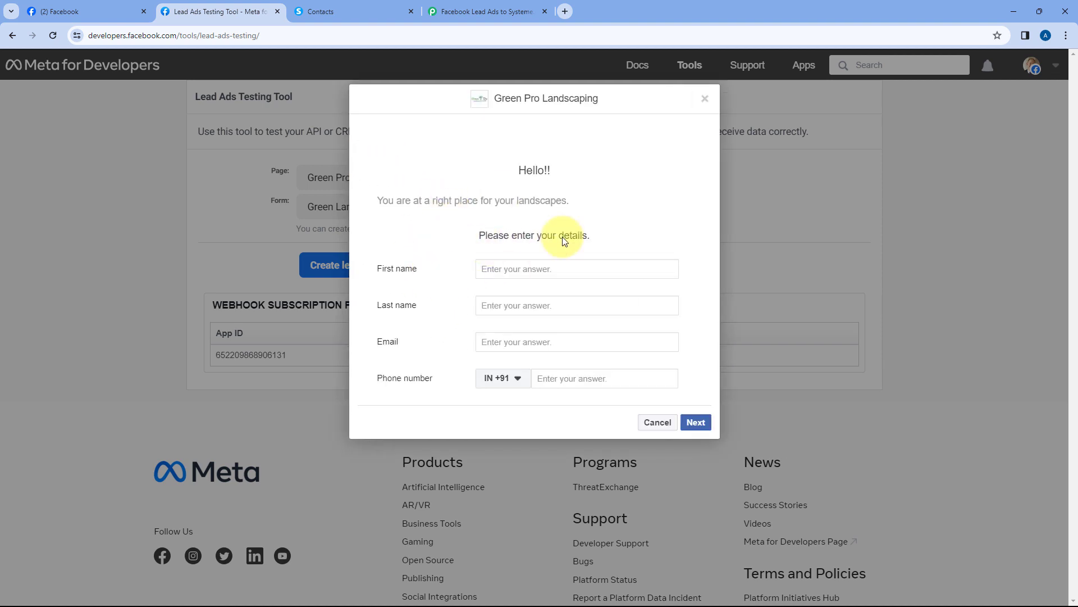
left_click(520, 269)
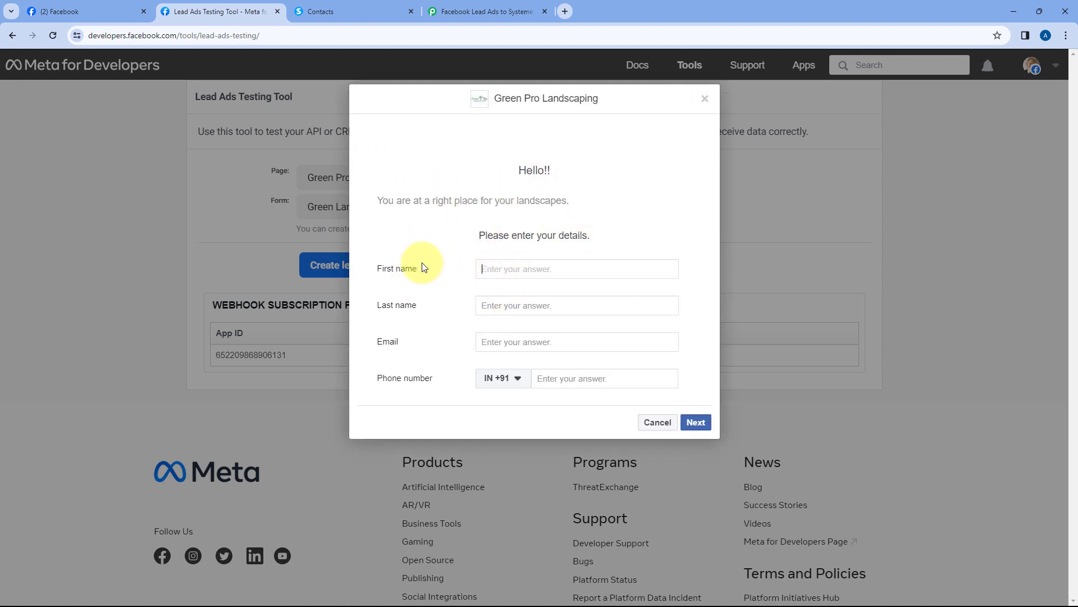
type("Test")
key("Tab")
type("Us")
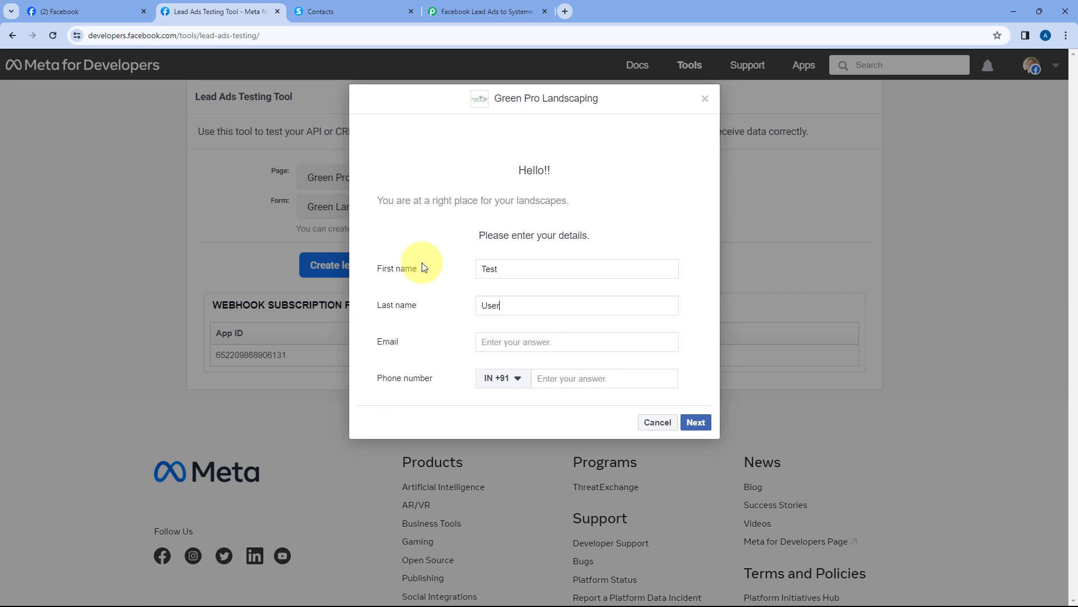
left_click(519, 344)
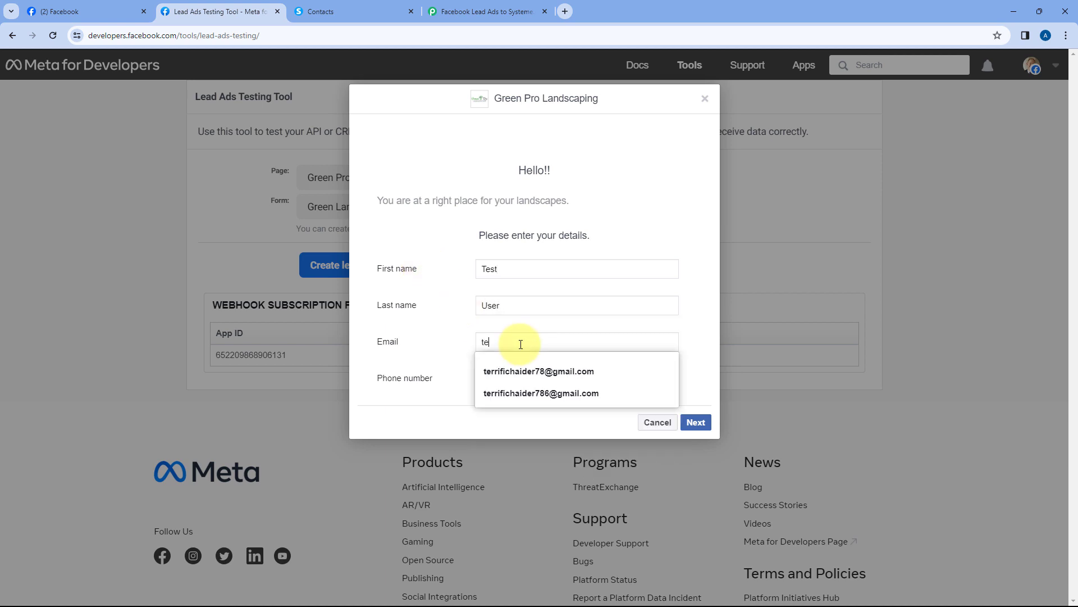
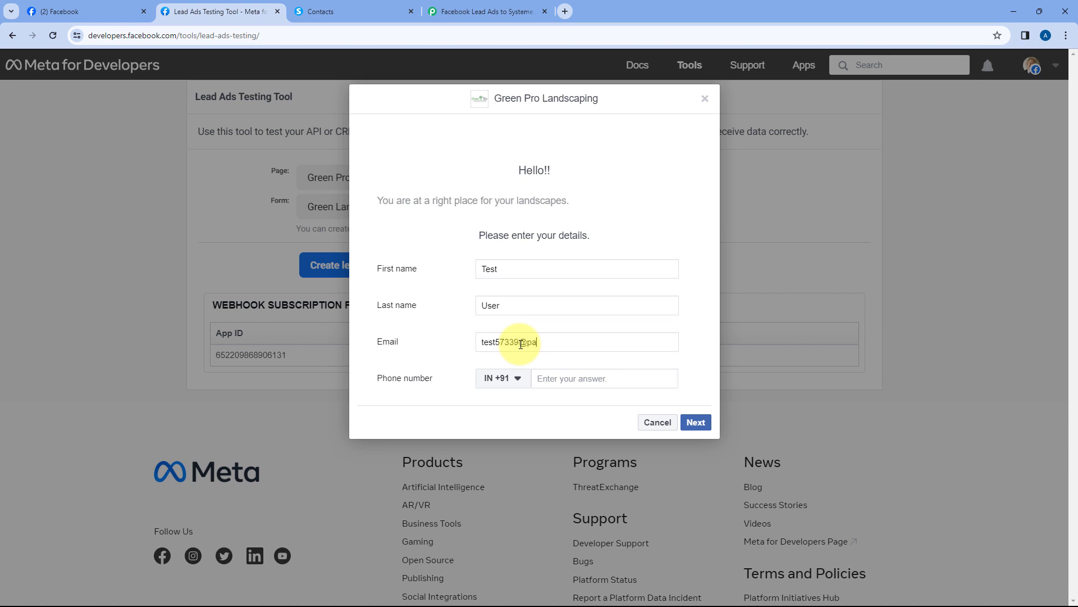
left_click(550, 379)
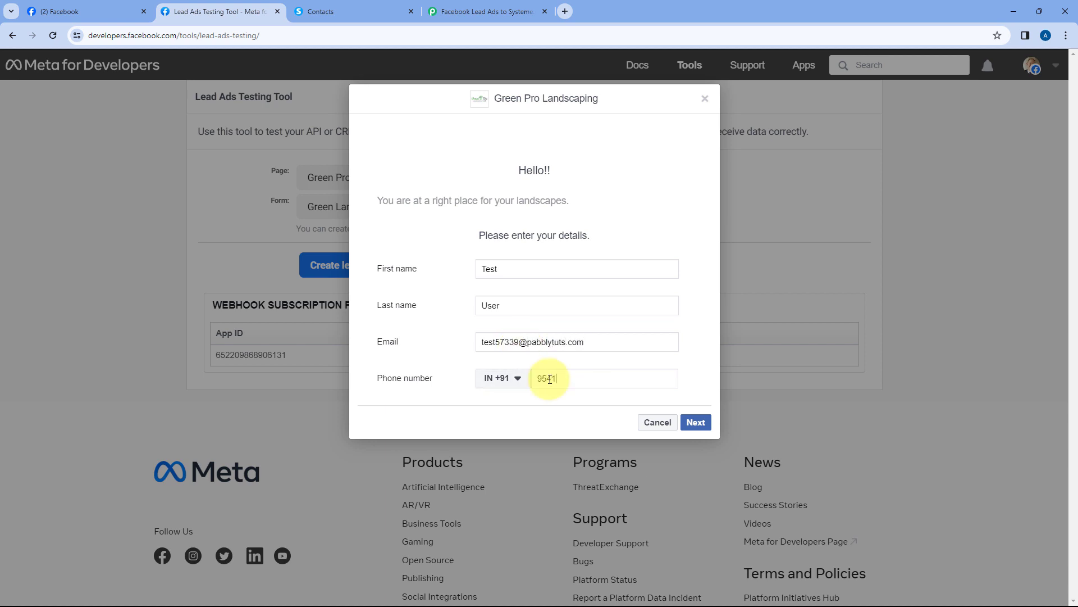
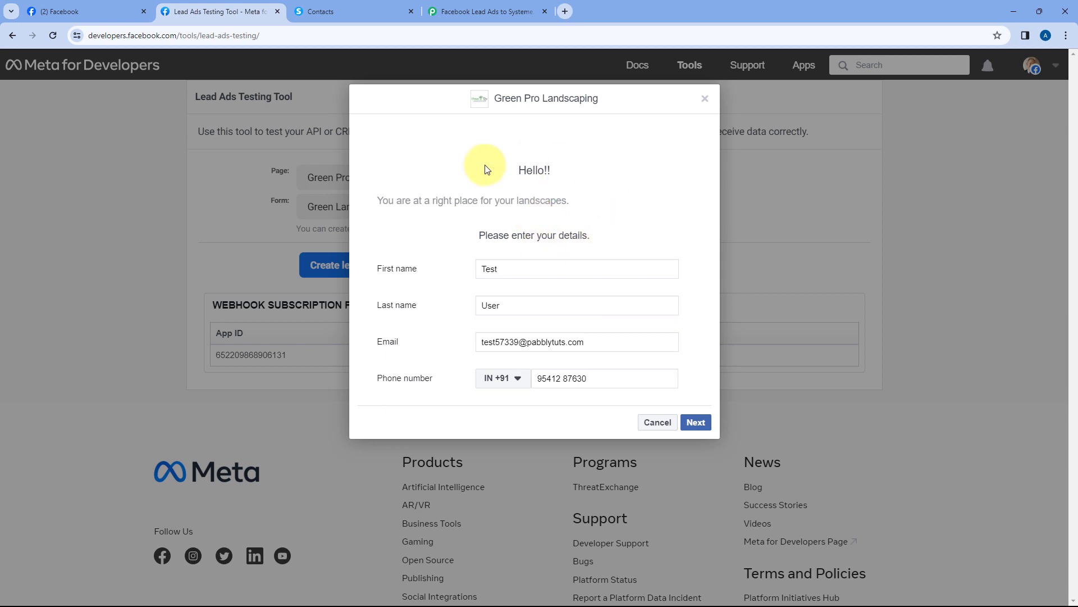
Continue to the terms step, submit the test lead and close the thank-you dialog
left_click(696, 422)
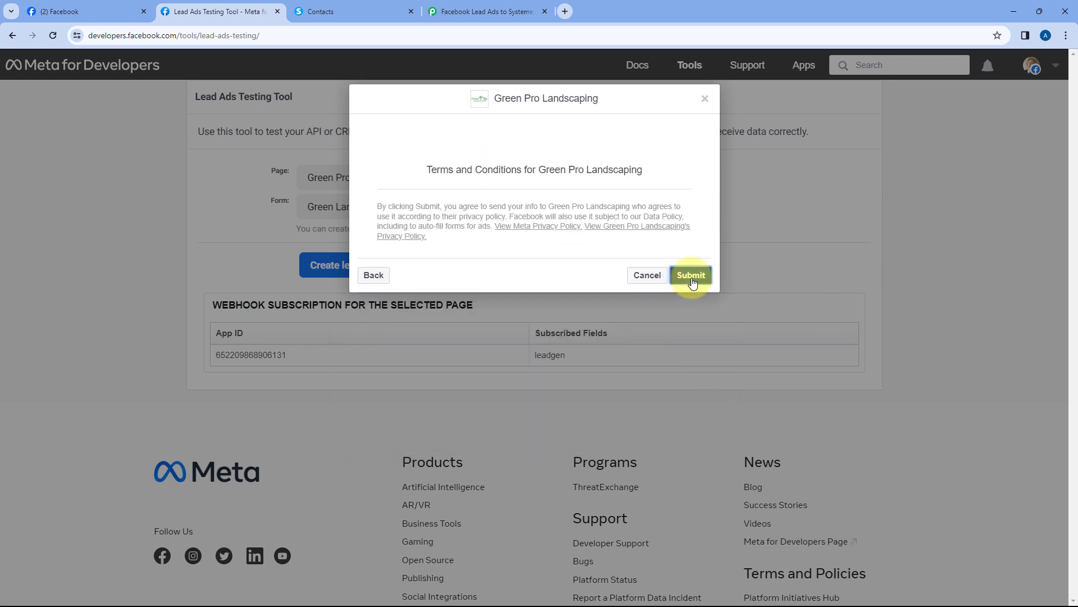
left_click(691, 275)
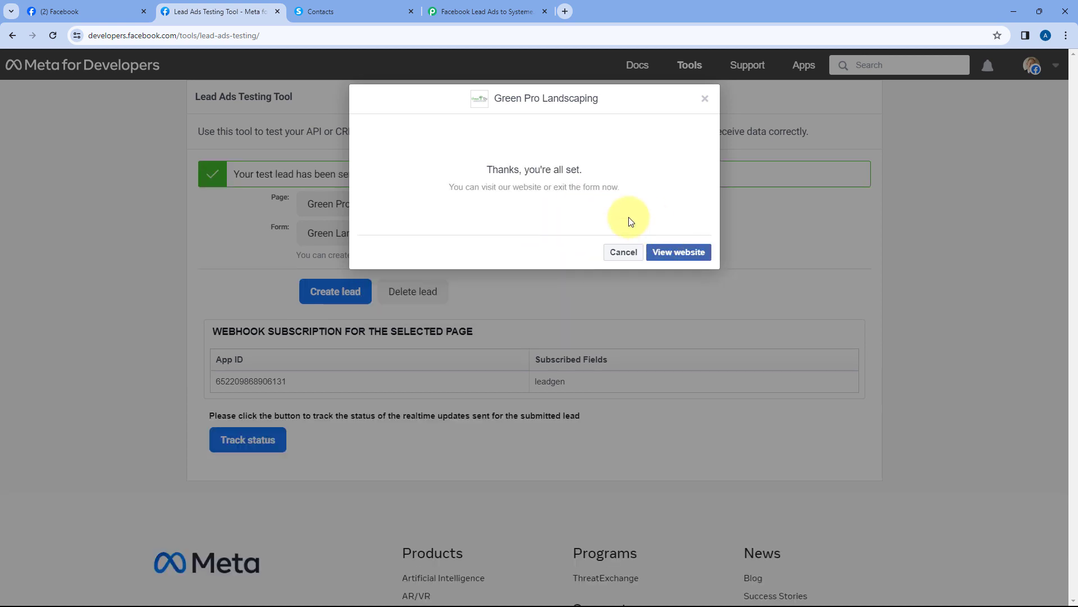
left_click(707, 100)
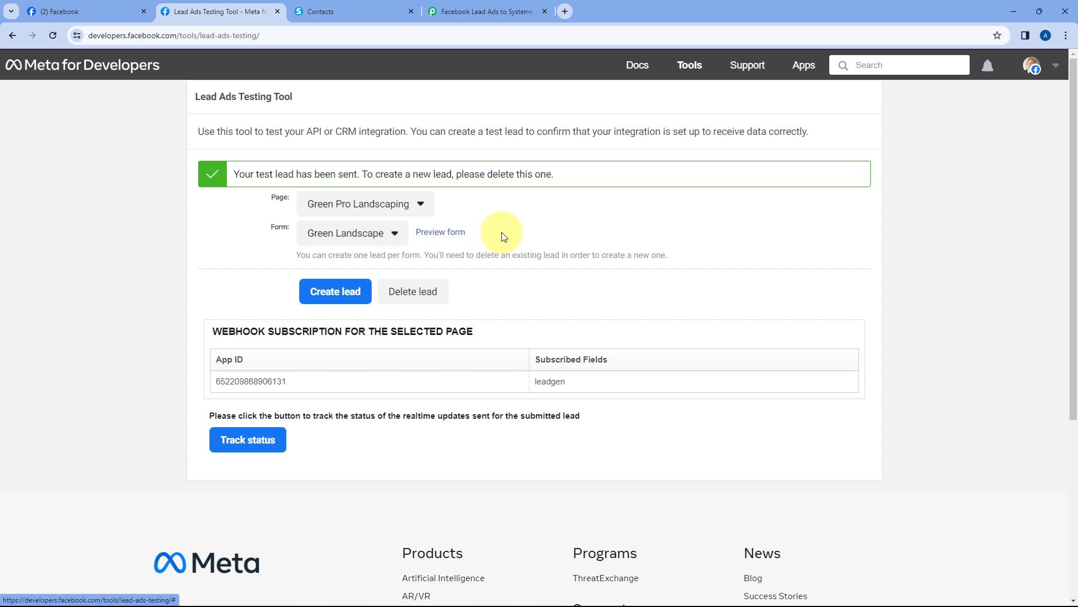
Glance at the Pabbly workflow, then move through the testing tool to the Systeme.io Contacts page
left_click(486, 11)
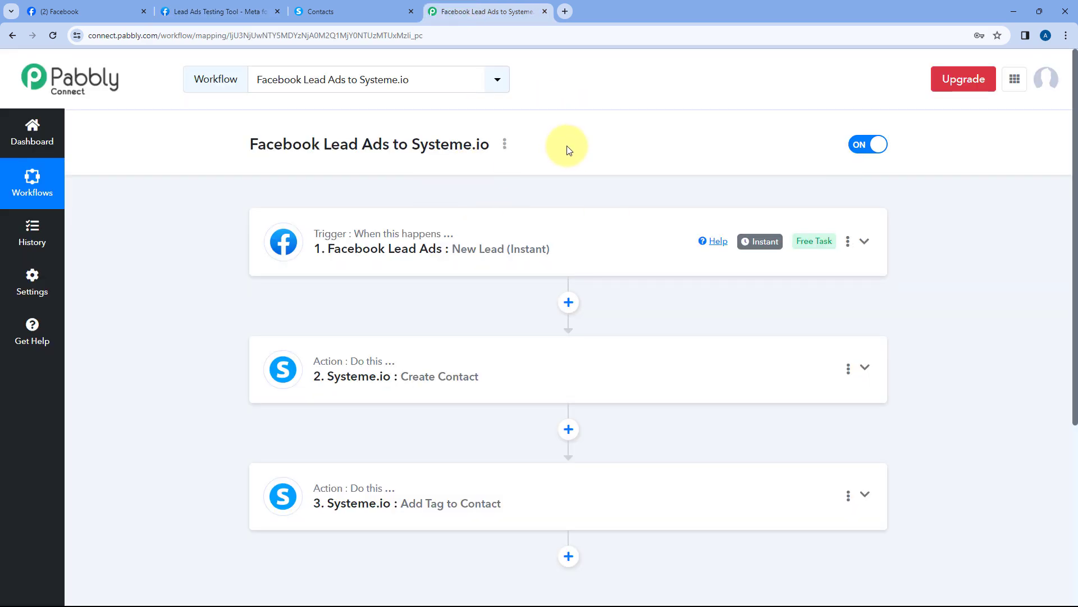
left_click(224, 6)
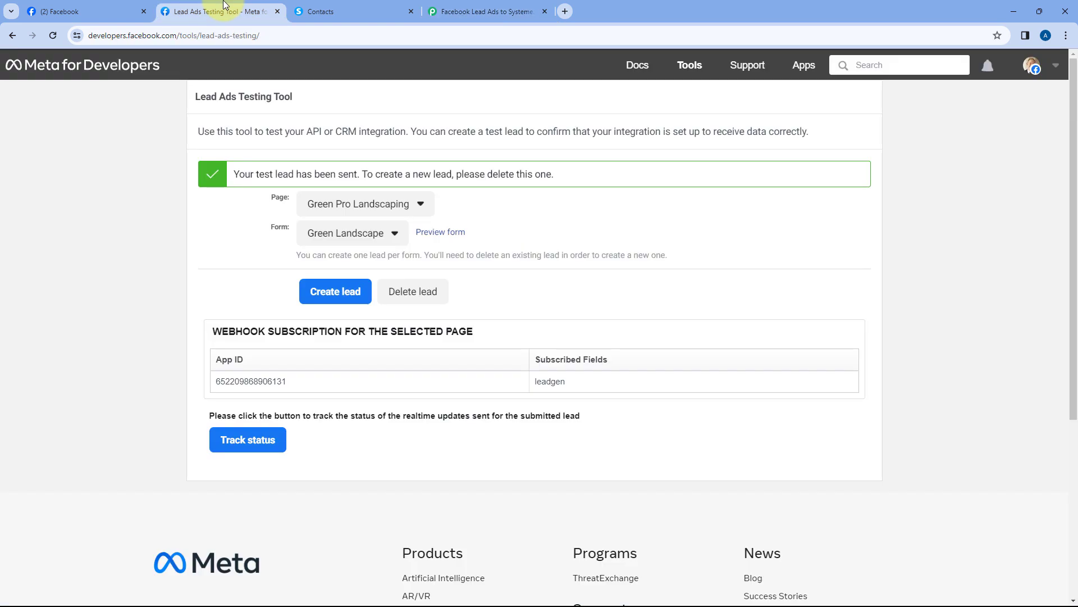
left_click(360, 11)
scroll(268, 108, "up", 1)
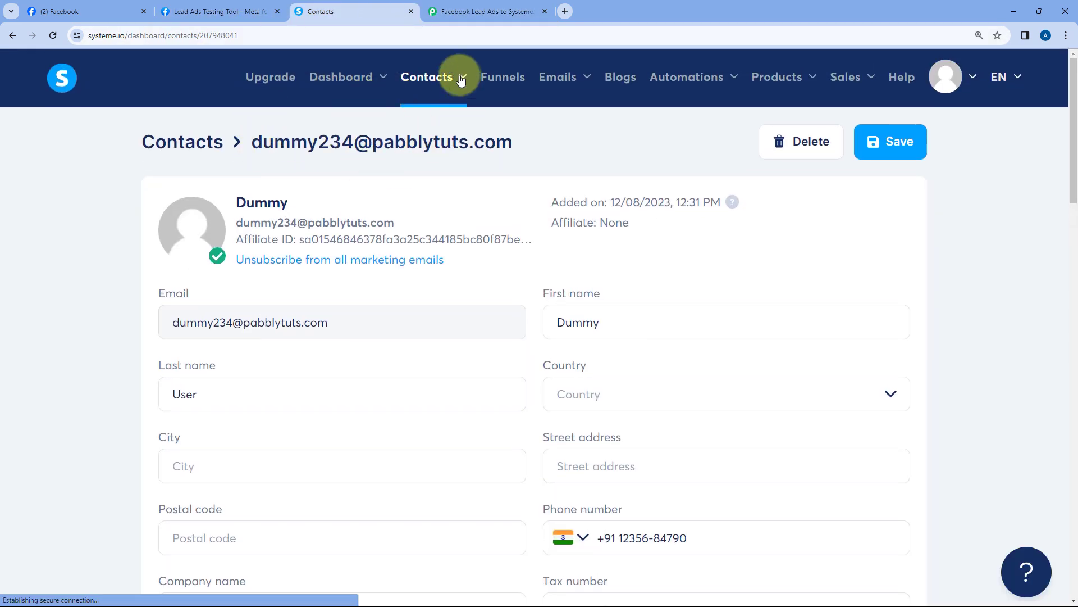
Open the newest Test User contact and check its name, email, phone and Facebook Lead tag
mouse_move(444, 79)
left_click(433, 133)
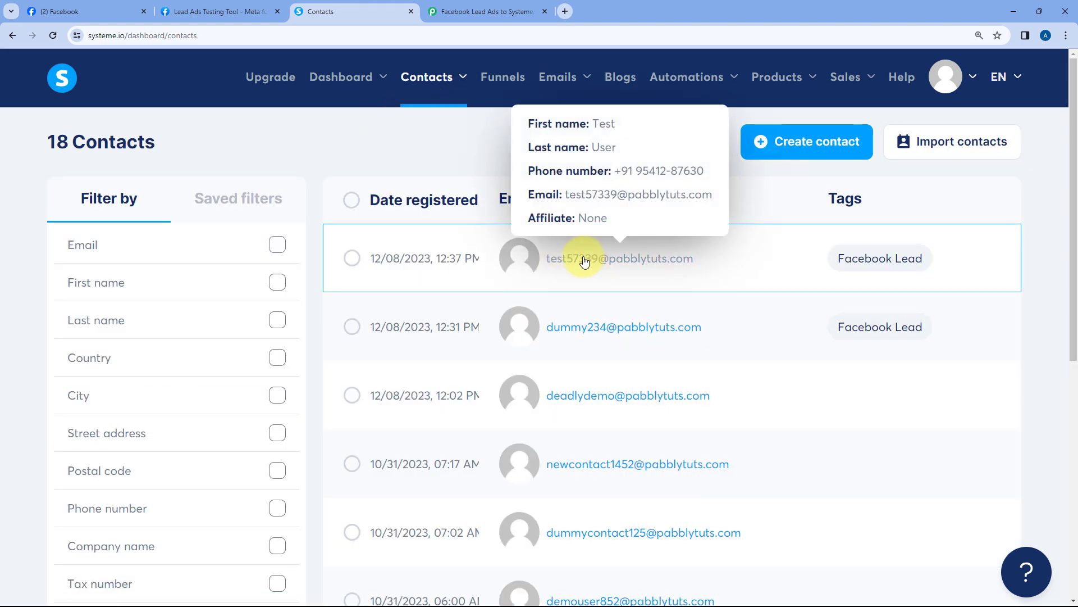
left_click(572, 264)
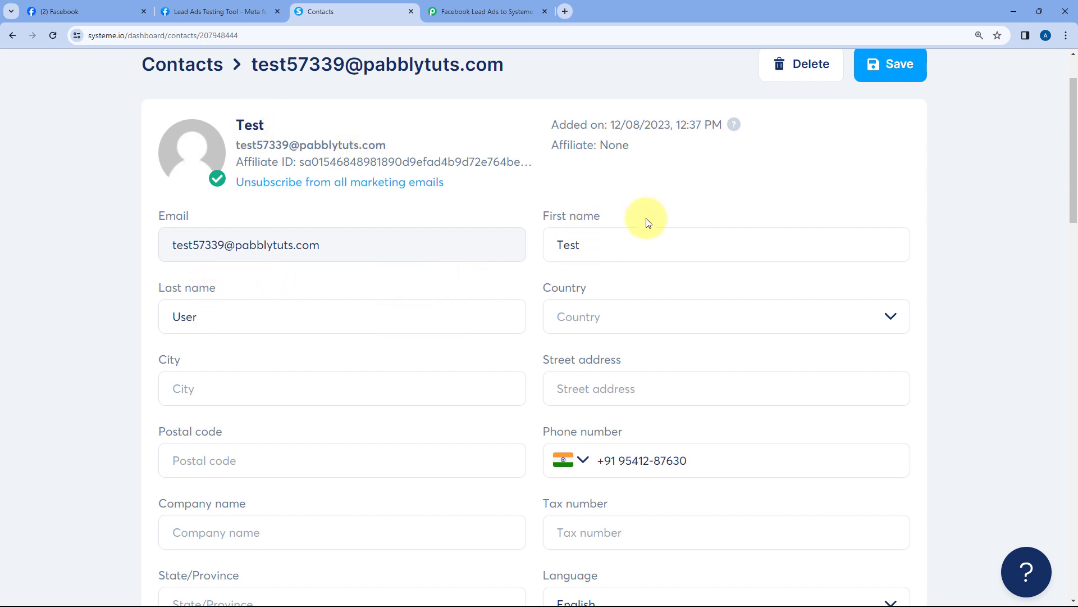
left_click_drag(597, 240, 543, 241)
left_click_drag(215, 307, 154, 310)
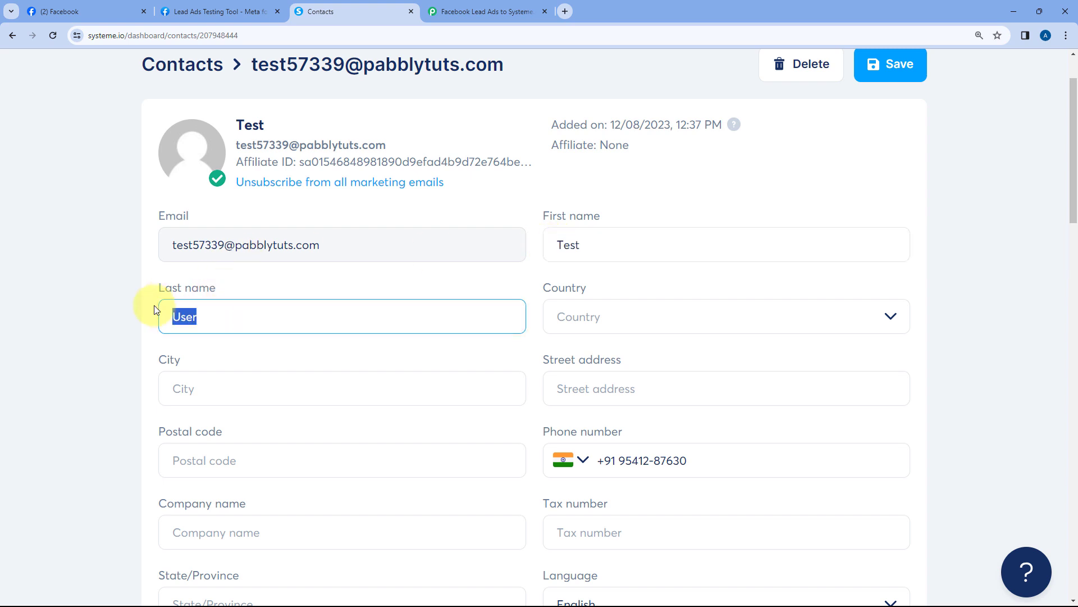
left_click_drag(358, 250, 248, 211)
left_click(294, 211)
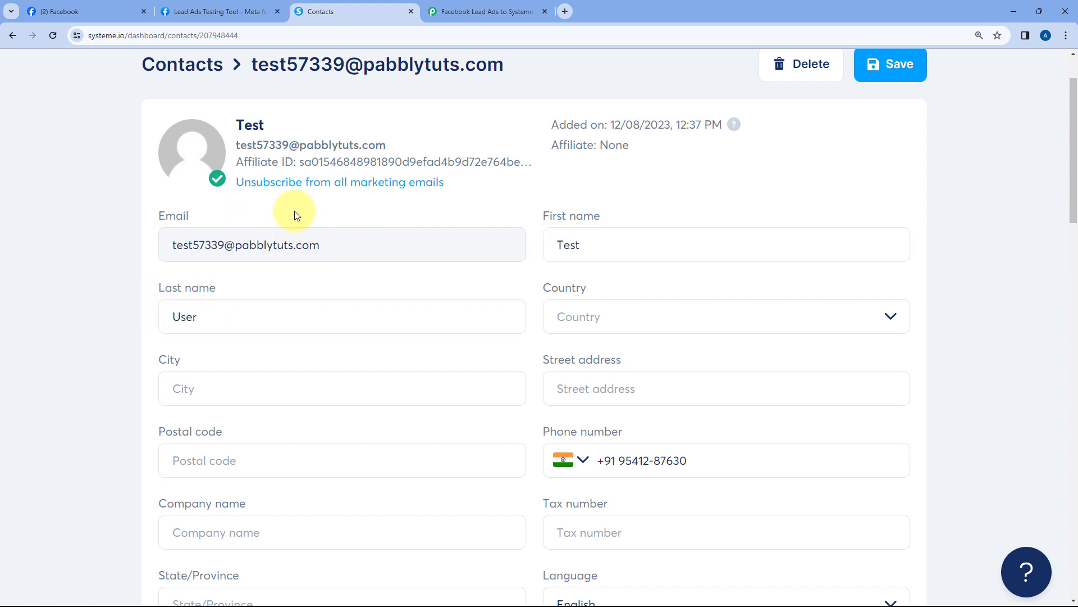
scroll(440, 339, "down", 1)
scroll(440, 340, "down", 1)
left_click_drag(737, 405, 585, 403)
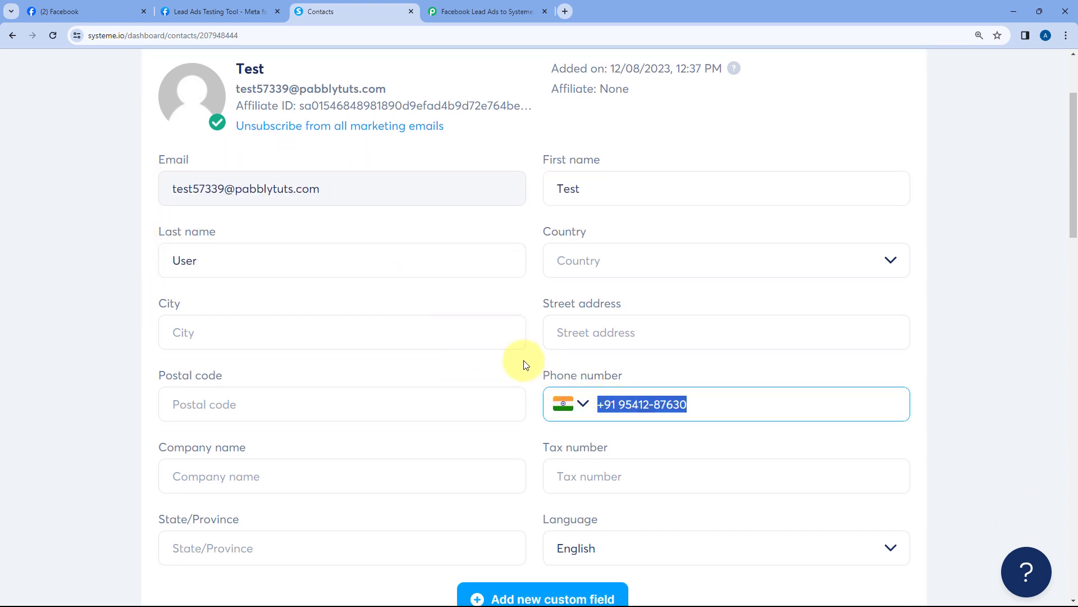
left_click(562, 343)
scroll(118, 267, "down", 6)
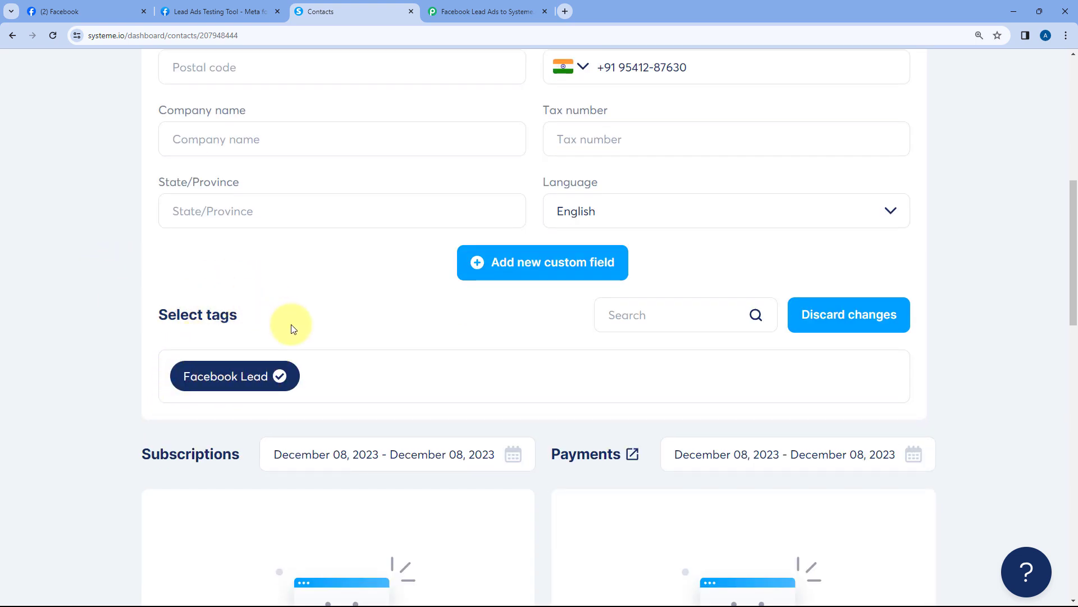
Peek at the Pabbly workflow, revisit the contact record, then return to the Pabbly workflow
left_click(449, 11)
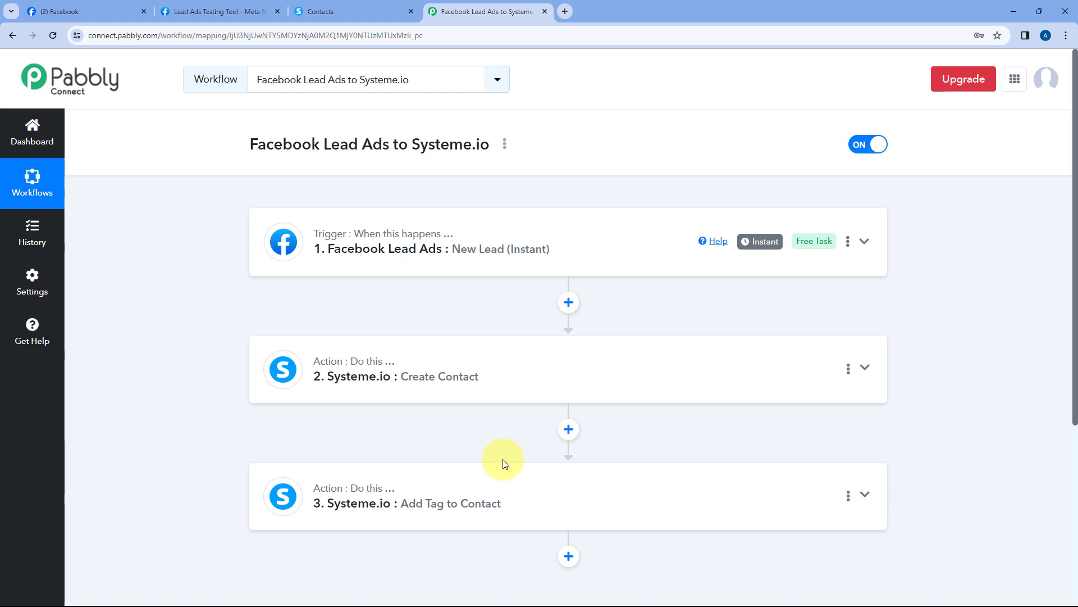
left_click(337, 12)
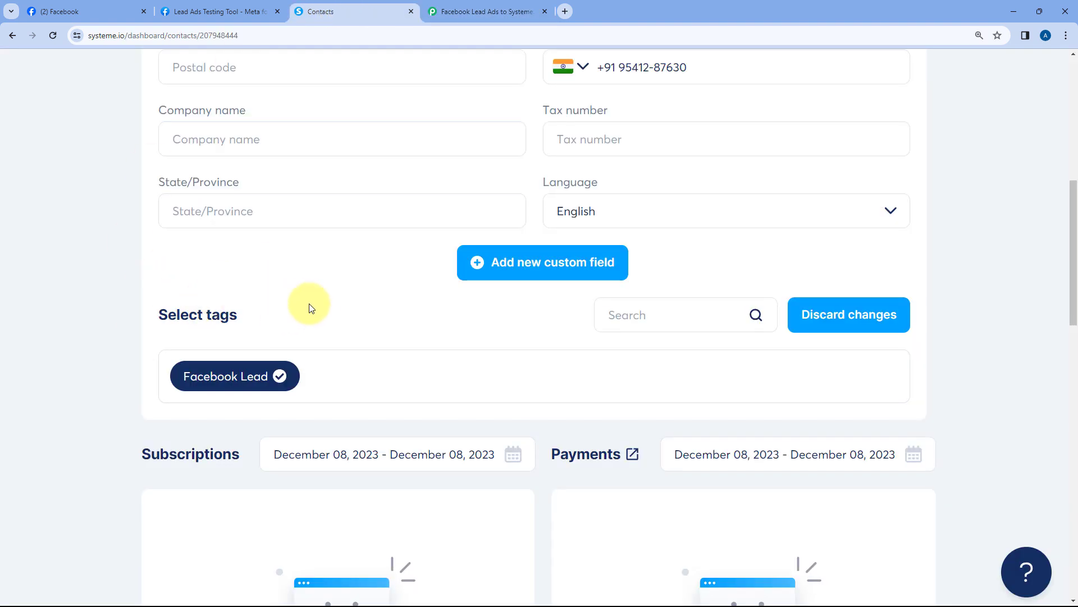
scroll(451, 322, "up", 5)
left_click(474, 11)
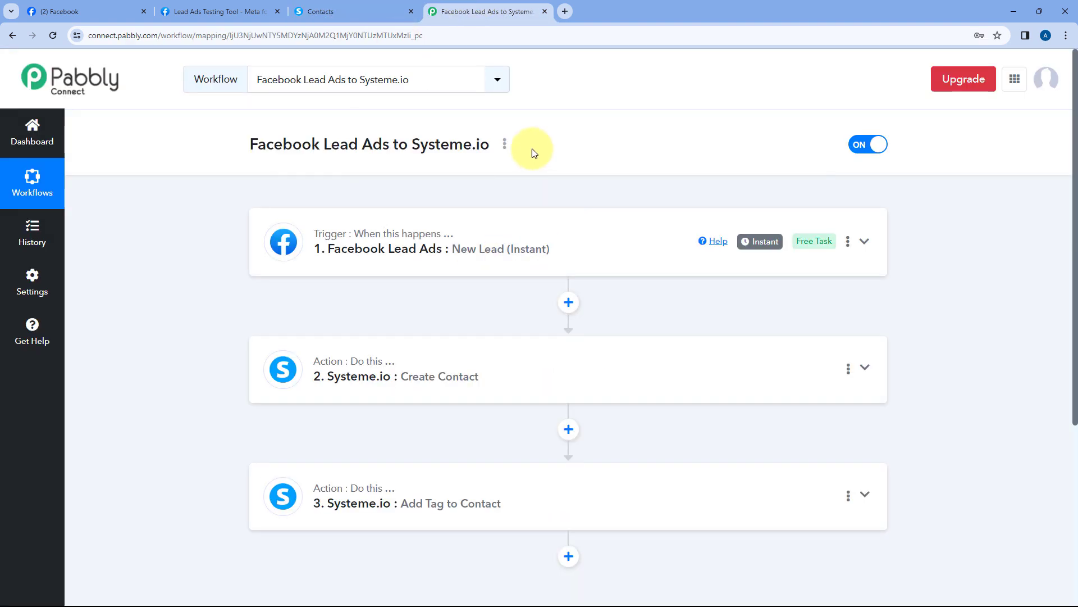